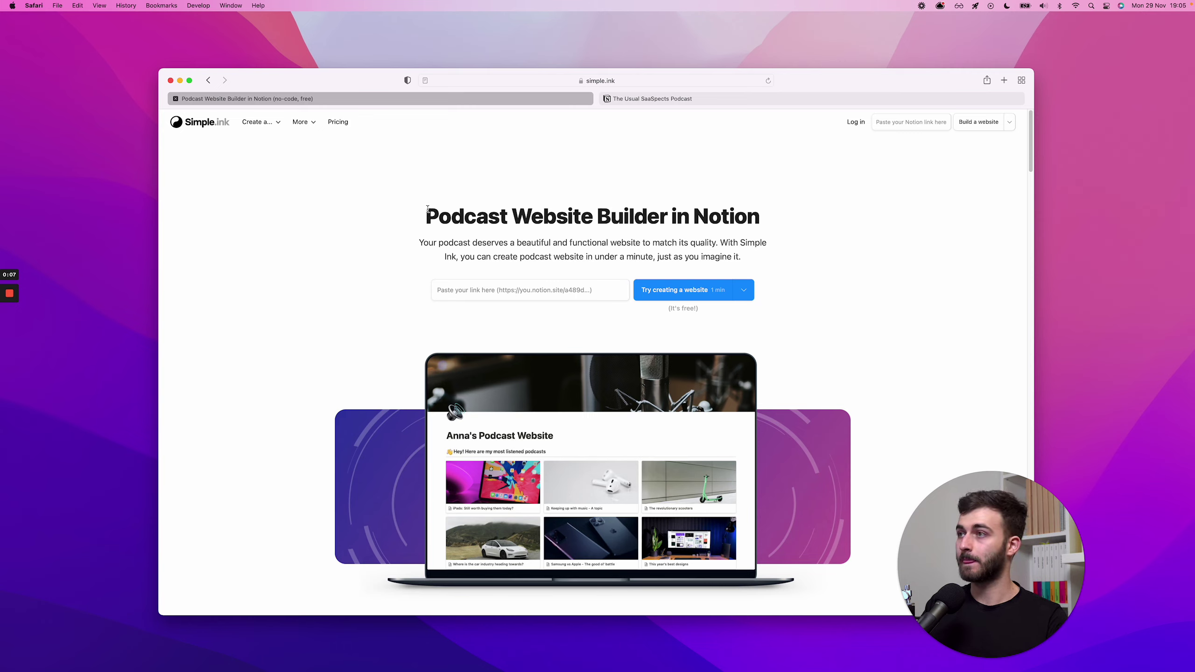
Step: Scroll the Simple.ink podcast website builder page down to its Podcast website templates
{"action": "left_click_drag", "start_coordinate": [427, 211], "coordinate": [491, 214]}
{"action": "left_click", "coordinate": [492, 215]}
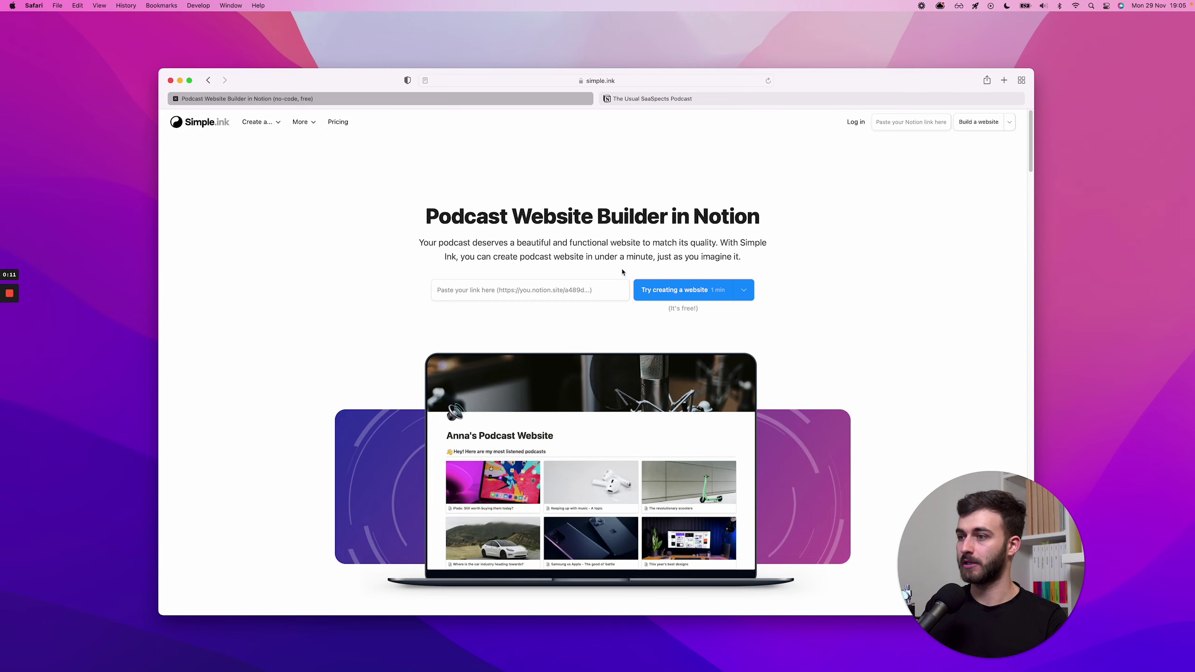
{"action": "scroll", "coordinate": [373, 342], "scroll_direction": "down", "scroll_amount": 1}
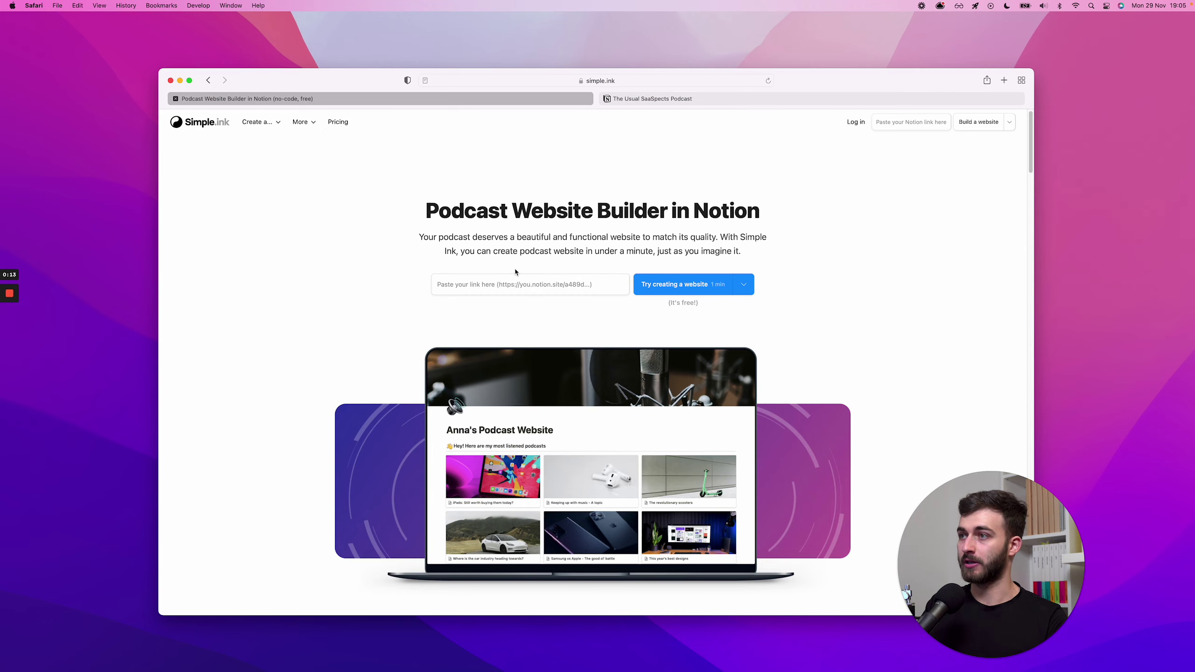
{"action": "scroll", "coordinate": [517, 278], "scroll_direction": "down", "scroll_amount": 5}
{"action": "scroll", "coordinate": [520, 277], "scroll_direction": "down", "scroll_amount": 15}
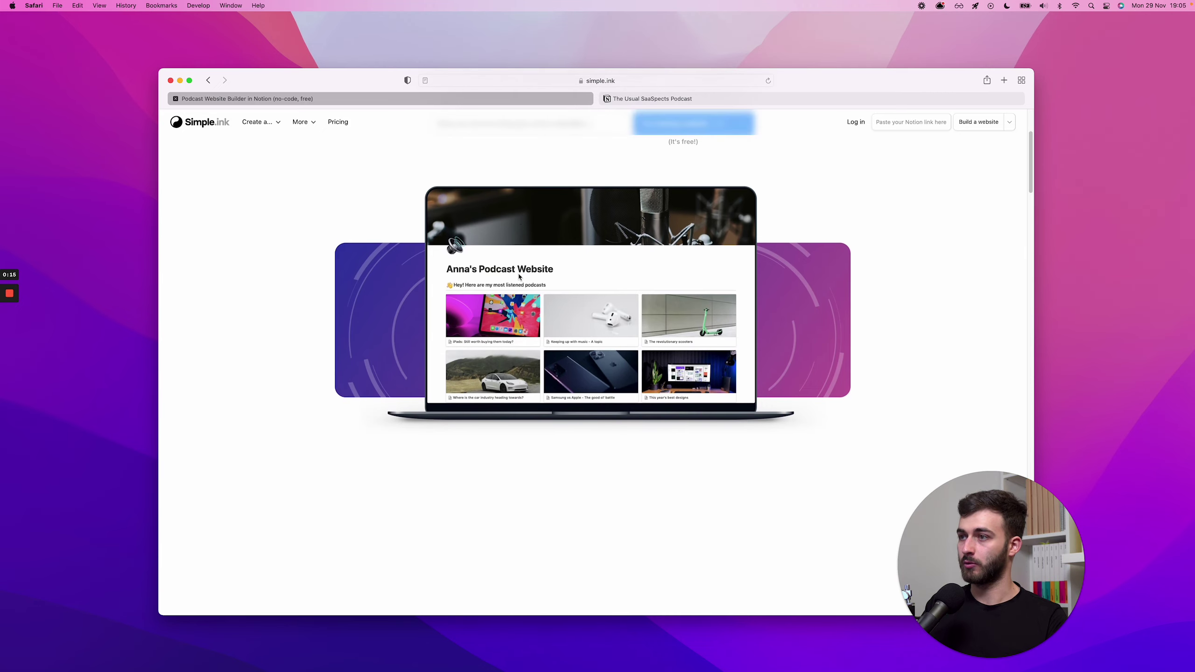
{"action": "scroll", "coordinate": [520, 277], "scroll_direction": "down", "scroll_amount": 10}
{"action": "scroll", "coordinate": [520, 277], "scroll_direction": "down", "scroll_amount": 18}
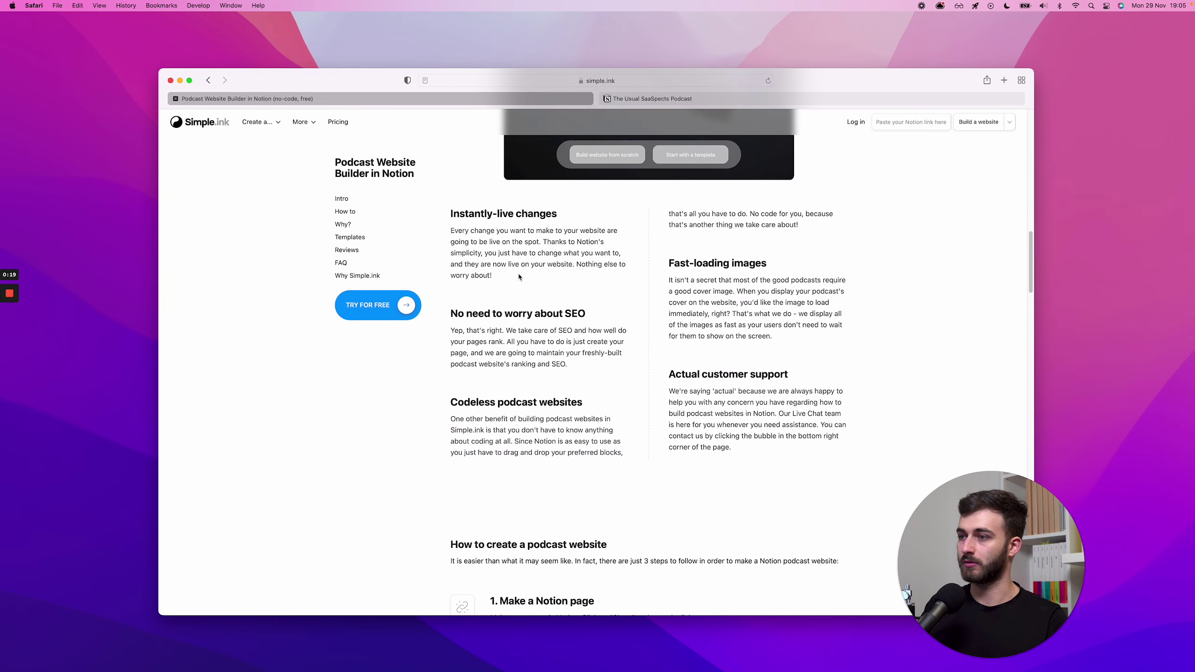
{"action": "scroll", "coordinate": [519, 274], "scroll_direction": "down", "scroll_amount": 20}
{"action": "scroll", "coordinate": [518, 274], "scroll_direction": "down", "scroll_amount": 1}
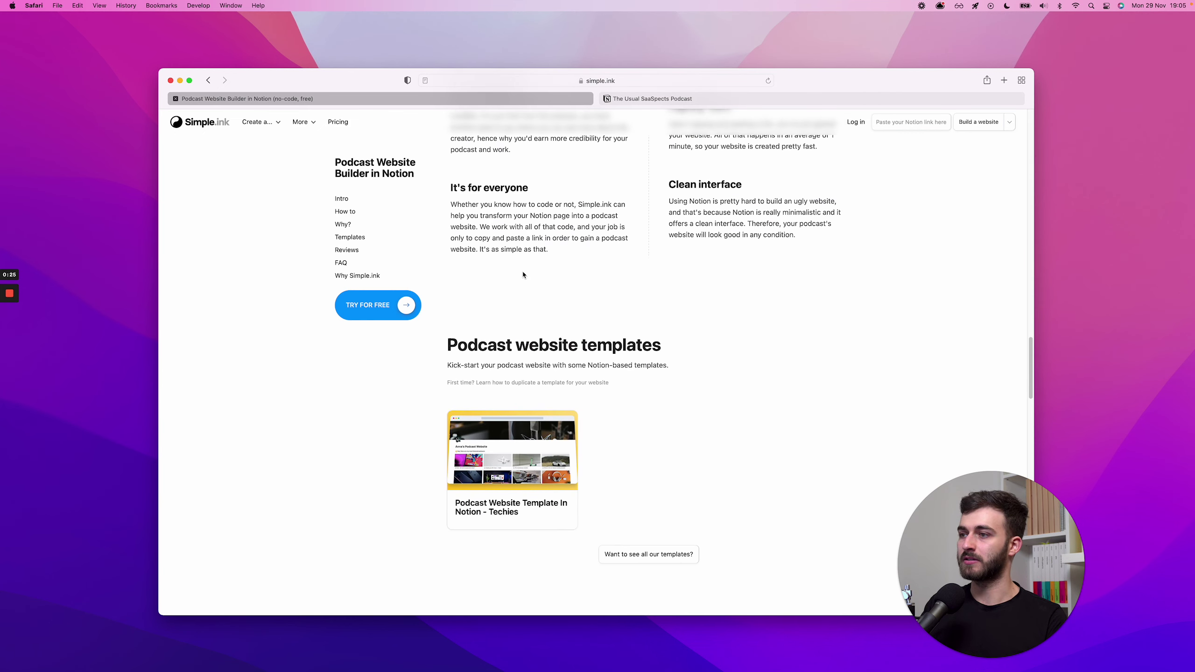
{"action": "scroll", "coordinate": [522, 275], "scroll_direction": "down", "scroll_amount": 3}
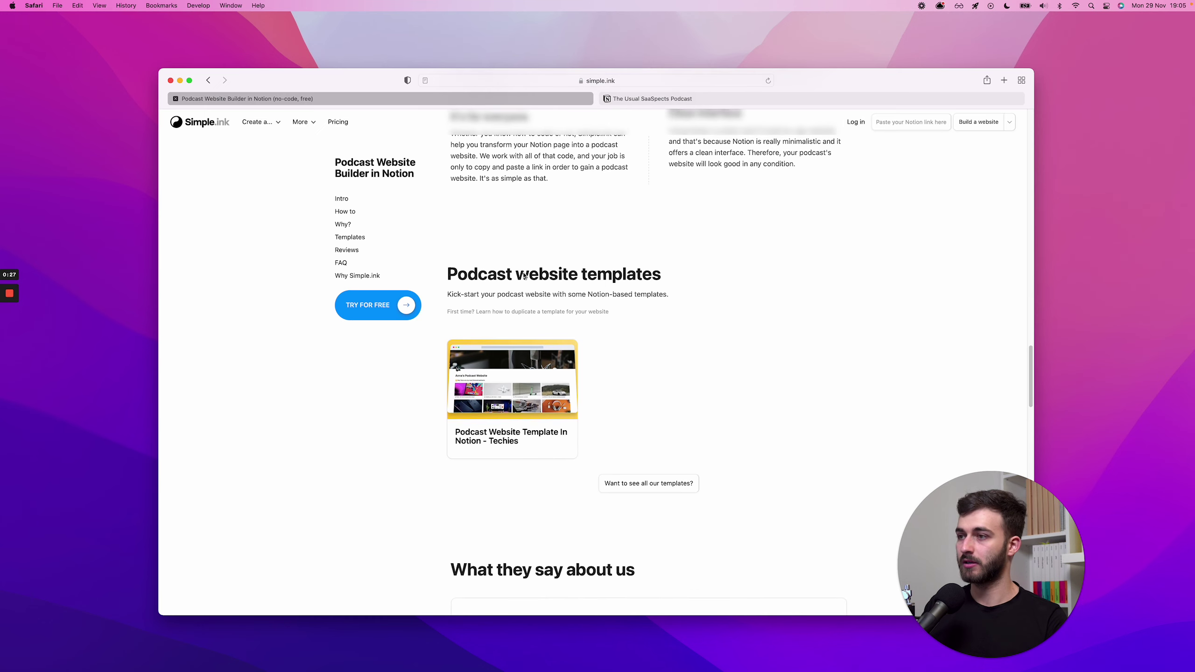
Step: Add an empty Untitled private page in Notion, then reopen The Usual SaaSpects Podcast page
{"action": "left_click", "coordinate": [667, 103]}
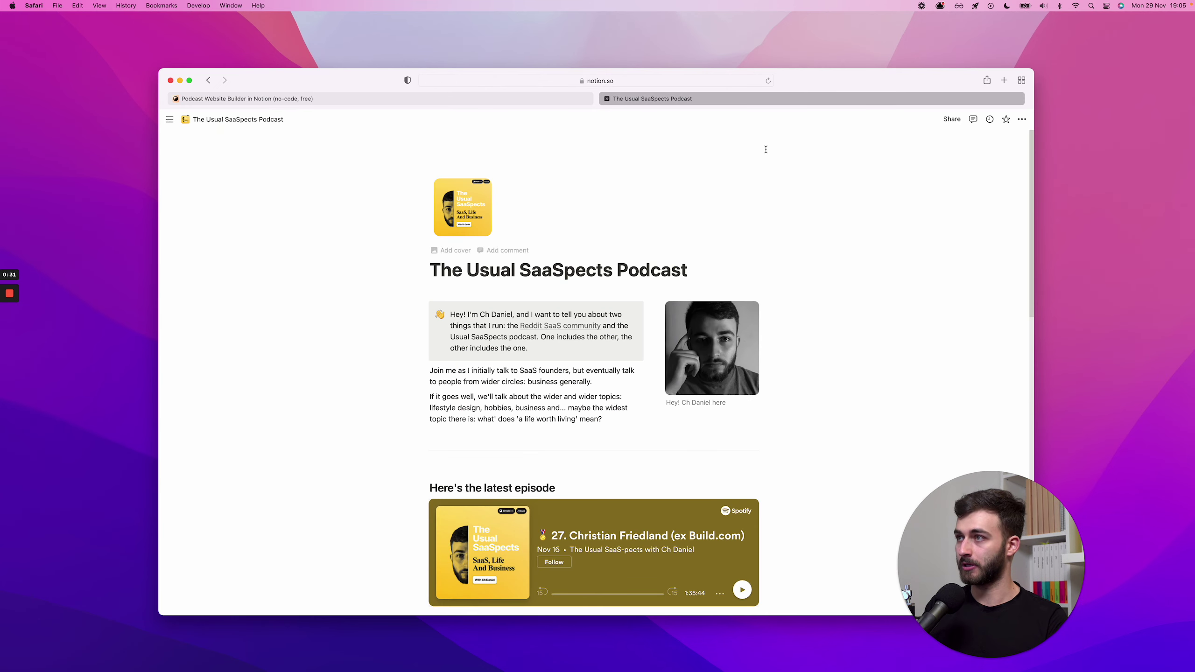
{"action": "mouse_move", "coordinate": [162, 215]}
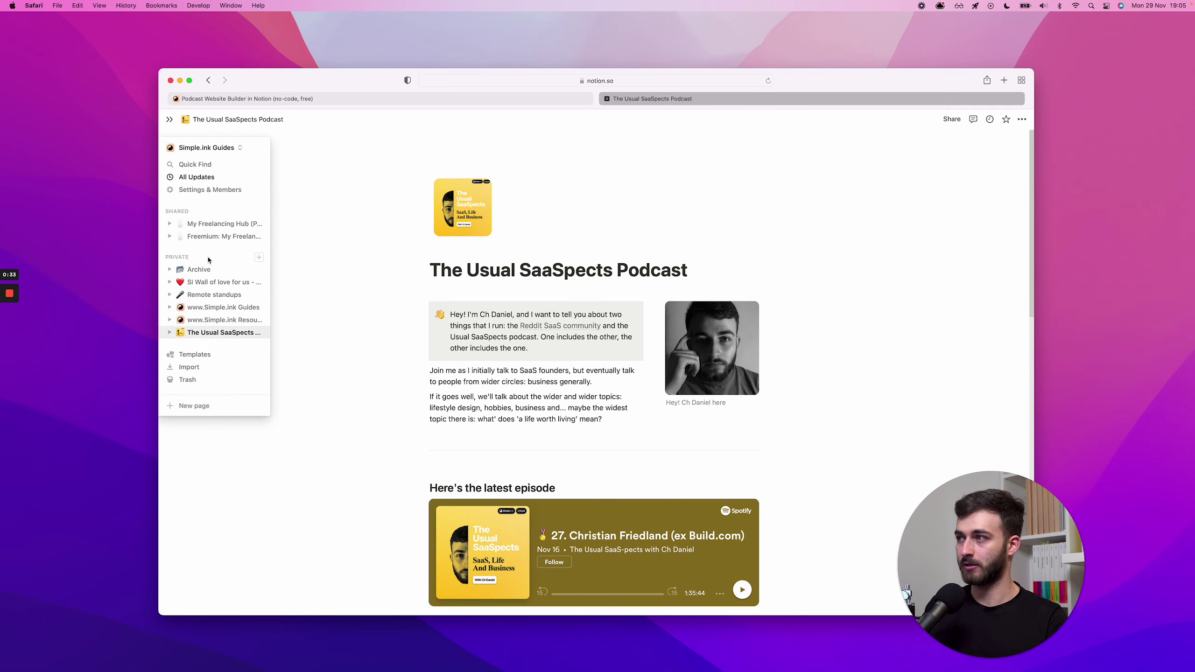
{"action": "left_click", "coordinate": [258, 257]}
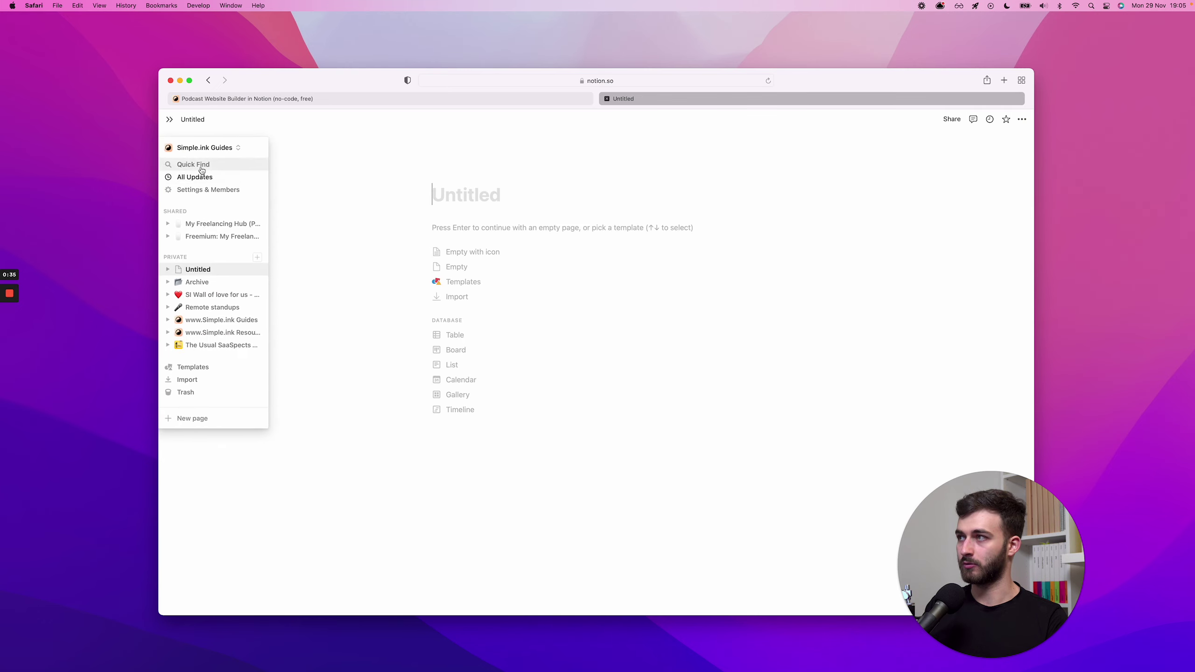
{"action": "left_click", "coordinate": [222, 345]}
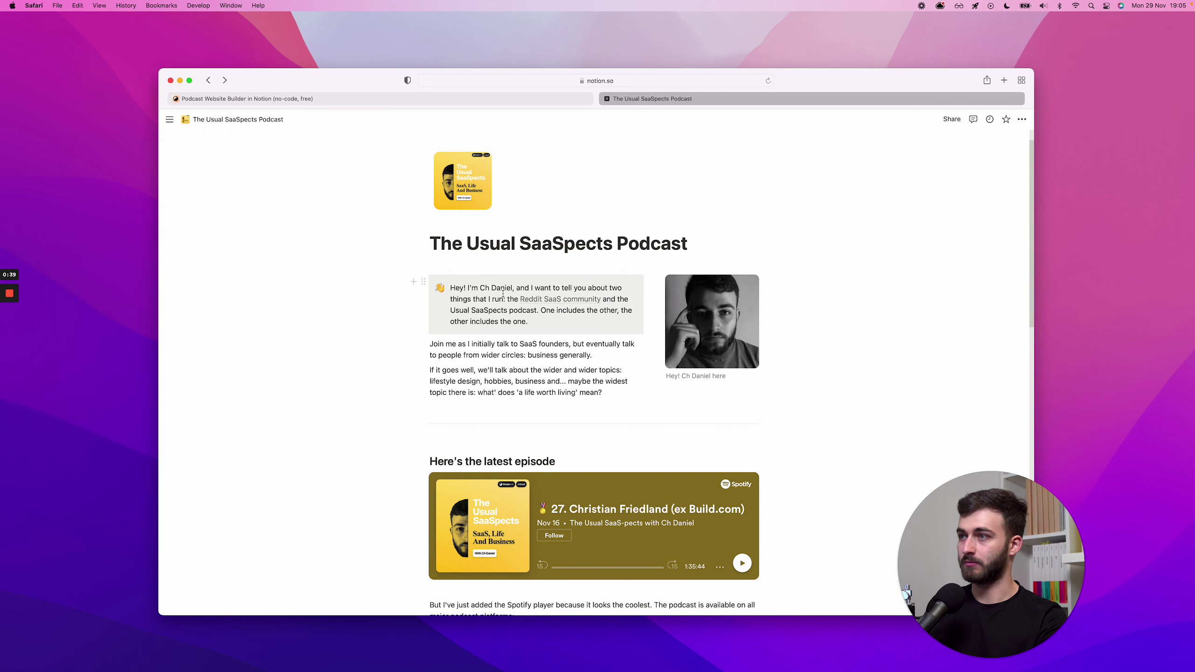
Step: Read through The Usual SaaSpects Podcast page, then go back to the Simple.ink builder
{"action": "scroll", "coordinate": [518, 330], "scroll_direction": "down", "scroll_amount": 5}
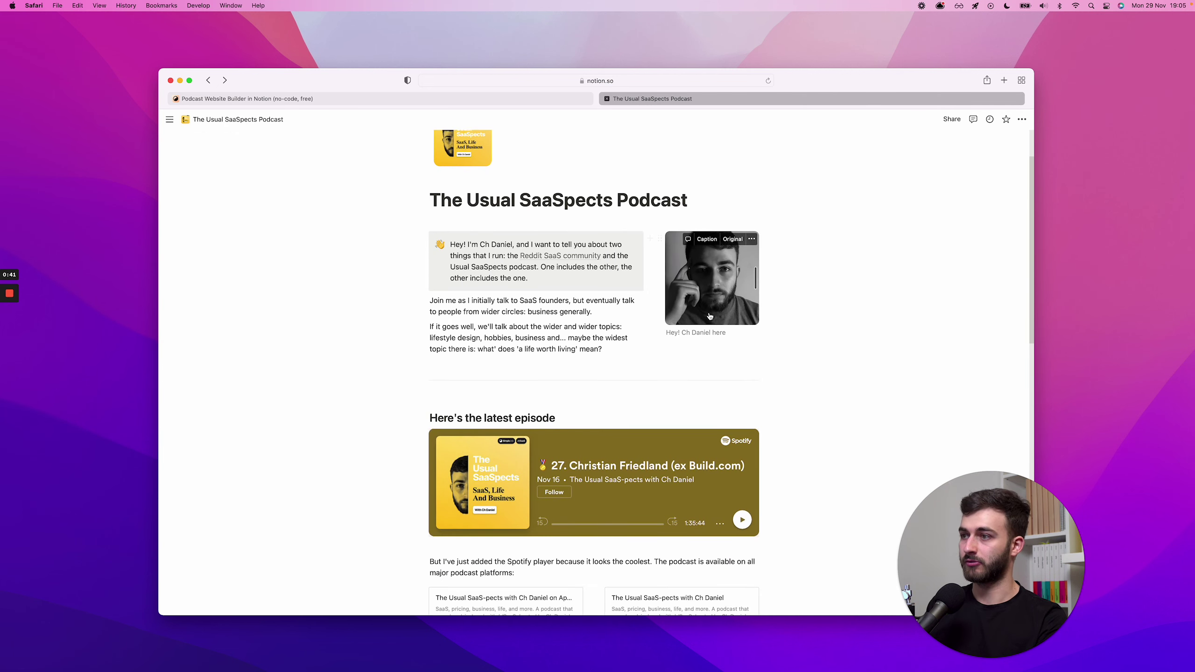
{"action": "scroll", "coordinate": [602, 330], "scroll_direction": "down", "scroll_amount": 1}
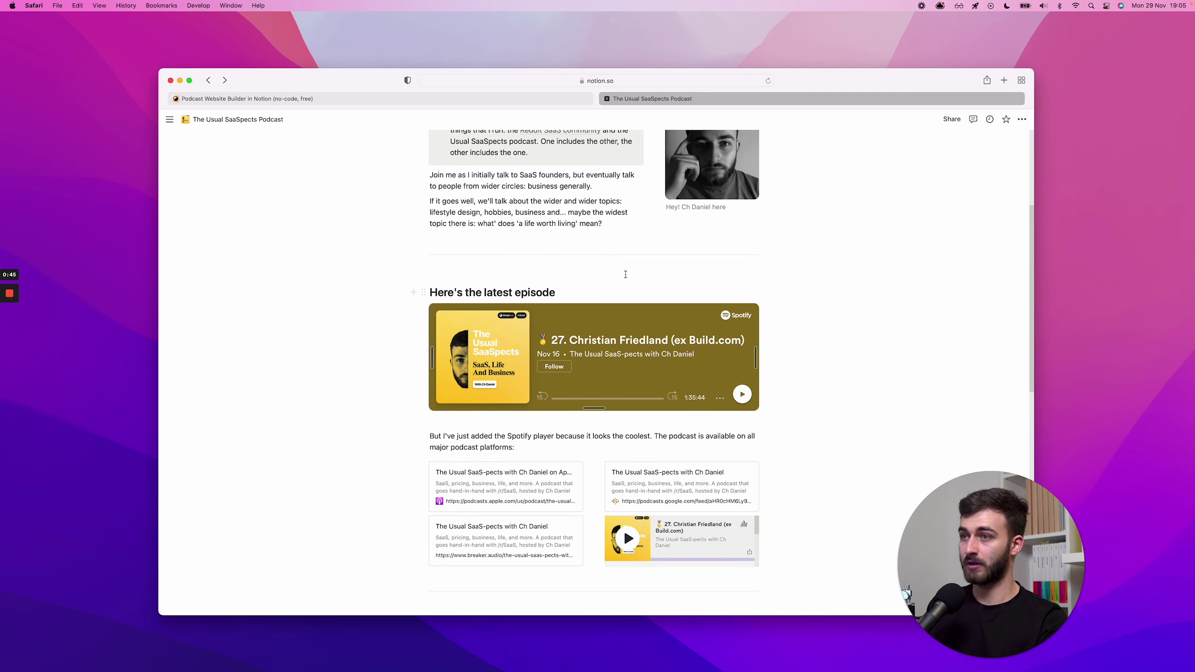
{"action": "scroll", "coordinate": [625, 274], "scroll_direction": "down", "scroll_amount": 2}
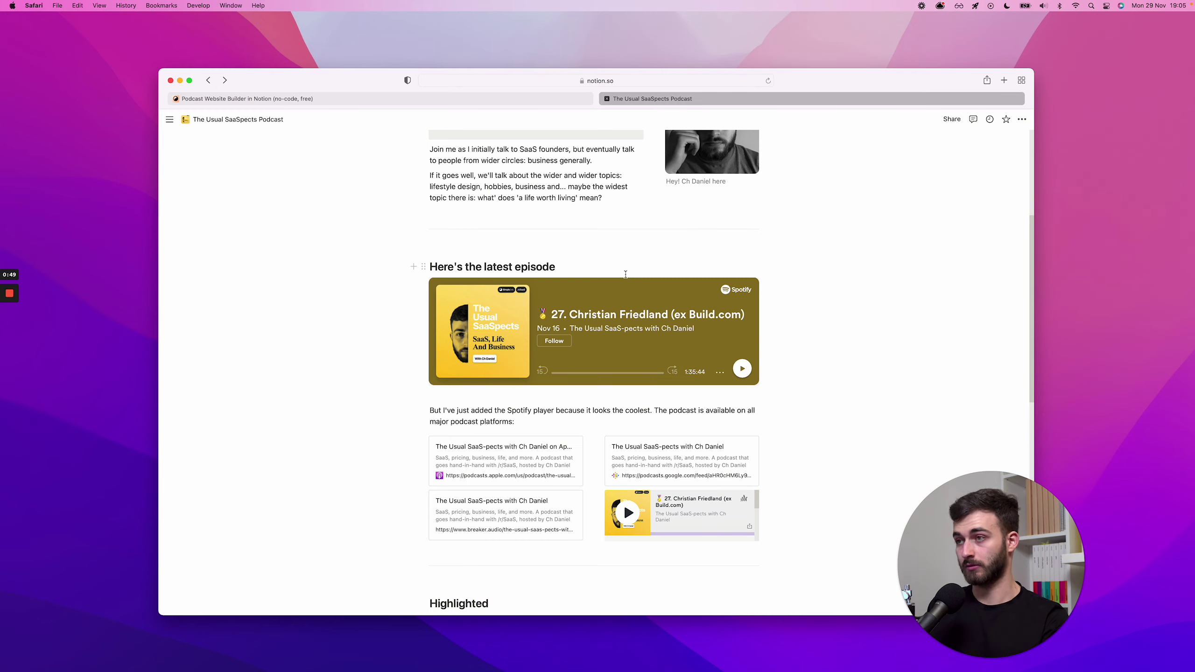
{"action": "scroll", "coordinate": [626, 274], "scroll_direction": "down", "scroll_amount": 2}
{"action": "scroll", "coordinate": [625, 274], "scroll_direction": "down", "scroll_amount": 1}
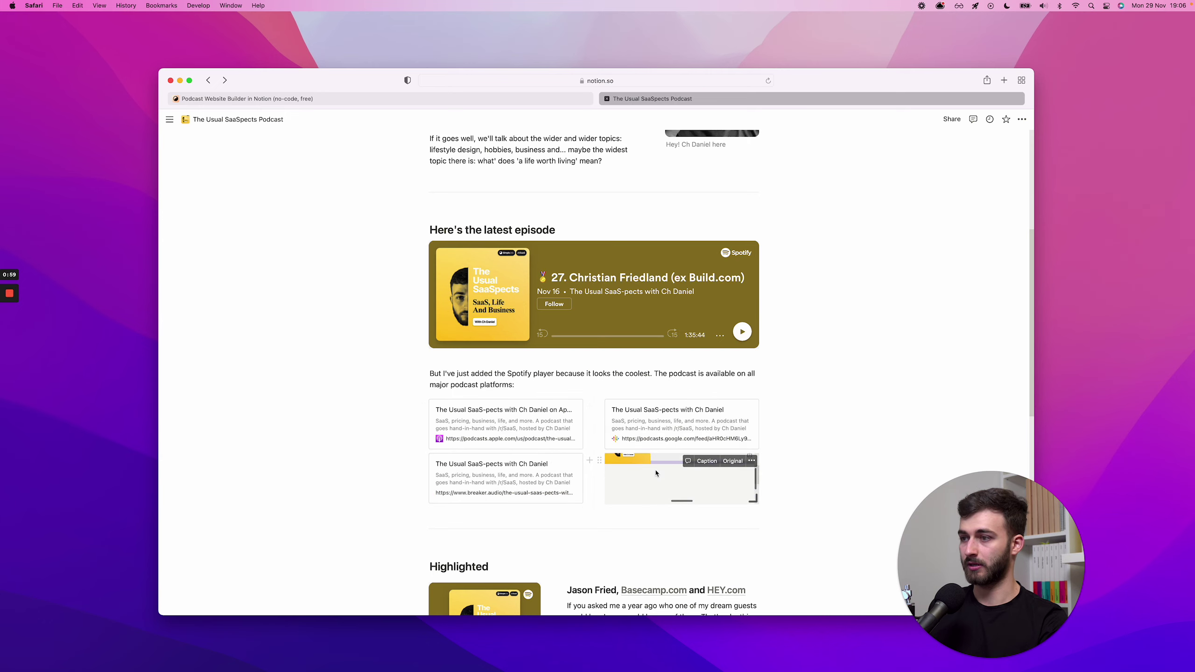
{"action": "scroll", "coordinate": [855, 454], "scroll_direction": "down", "scroll_amount": 10}
{"action": "scroll", "coordinate": [856, 454], "scroll_direction": "down", "scroll_amount": 3}
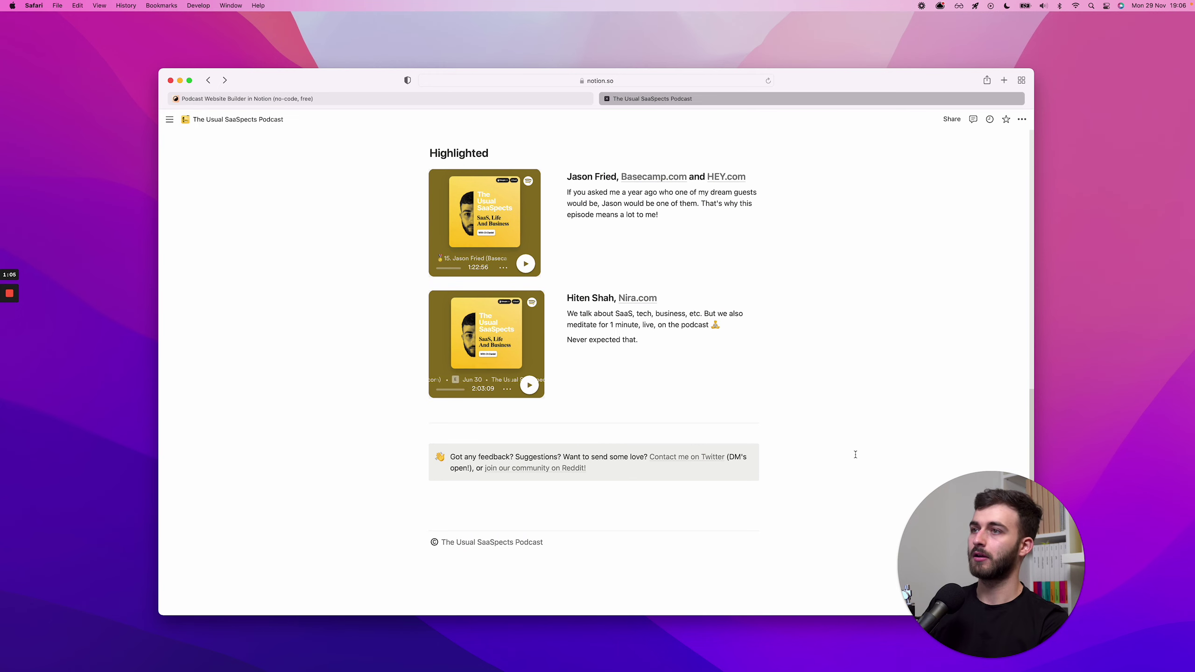
{"action": "scroll", "coordinate": [851, 374], "scroll_direction": "up", "scroll_amount": 20}
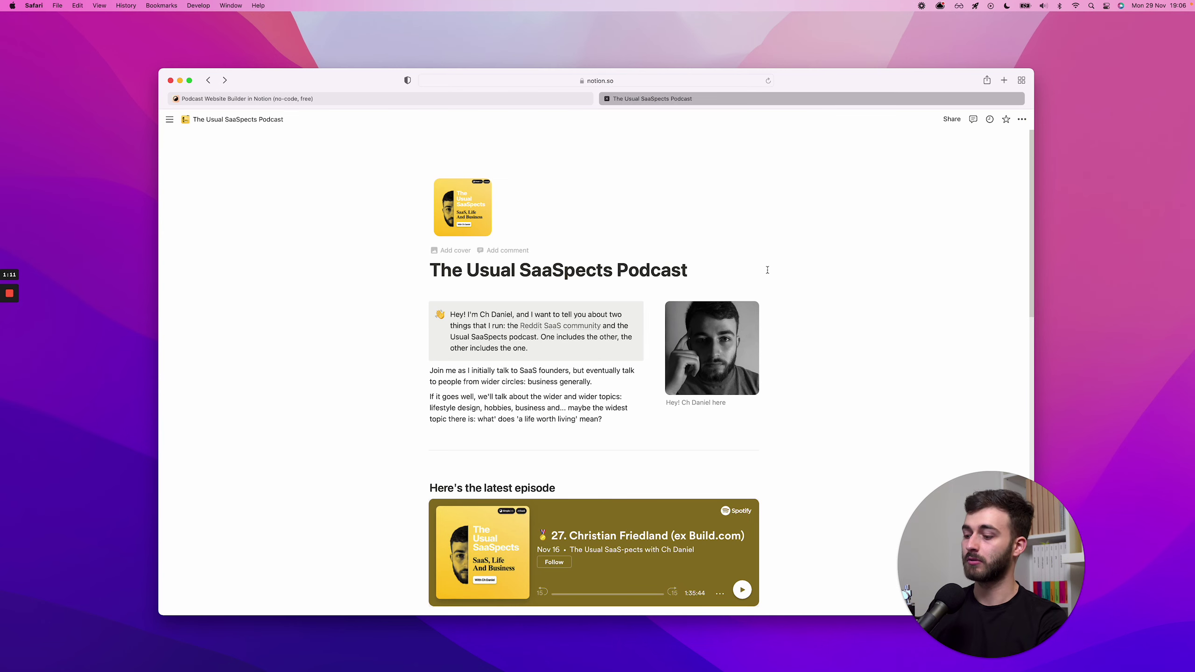
{"action": "key", "text": "ctrl+shift+Tab"}
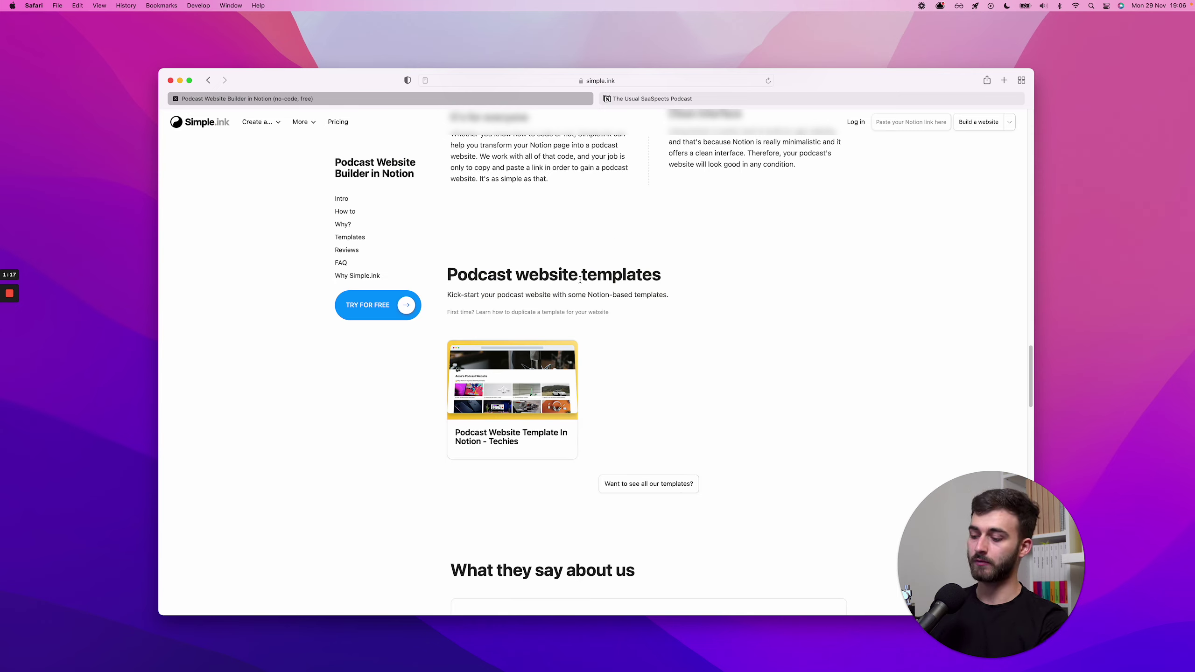
Step: Preview the Techies template as Anna's Podcast Website, then close its tab
{"action": "left_click", "coordinate": [536, 362], "text": "super"}
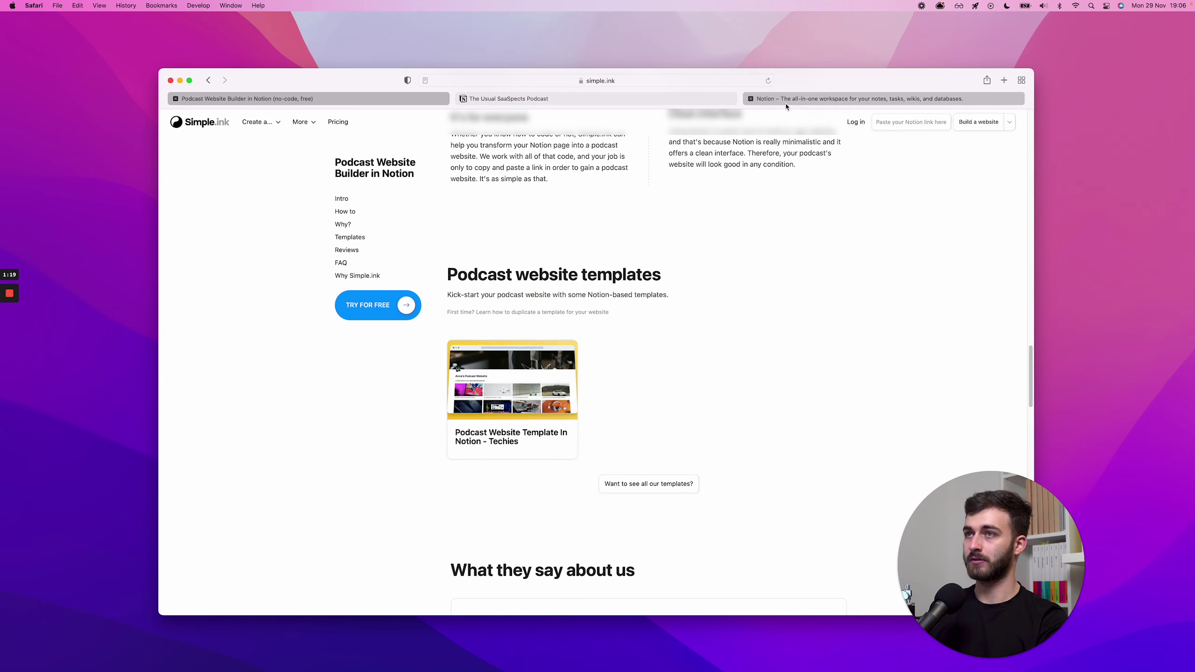
{"action": "key", "text": "ctrl+Tab"}
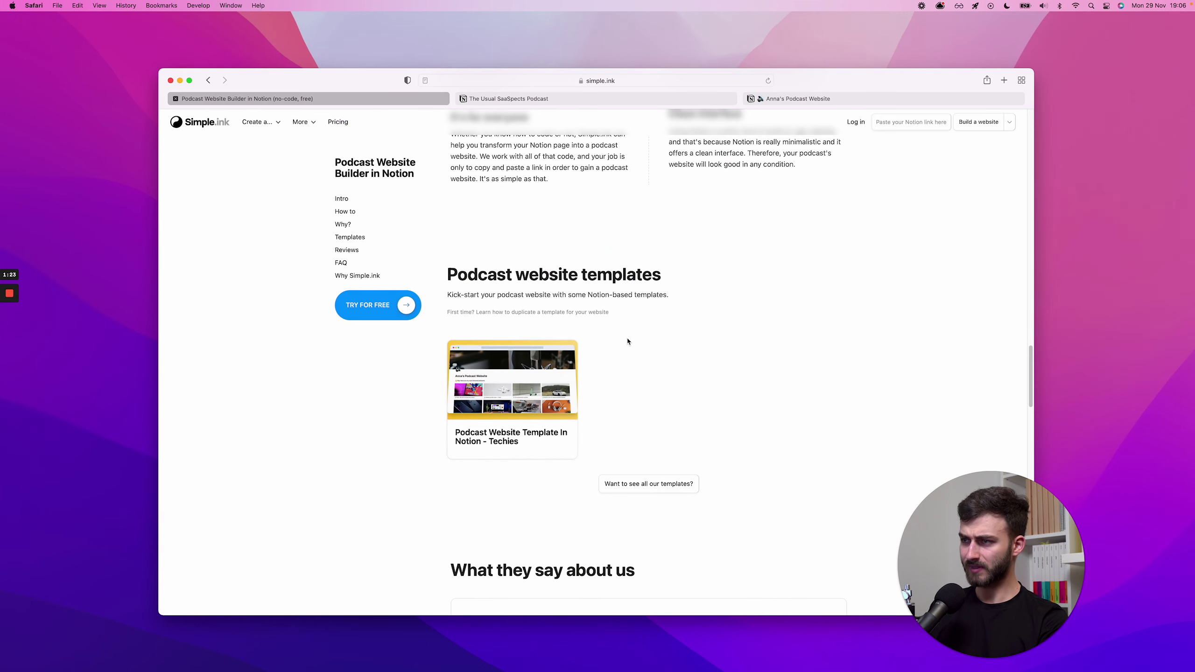
{"action": "key", "text": "ctrl+shift+Tab"}
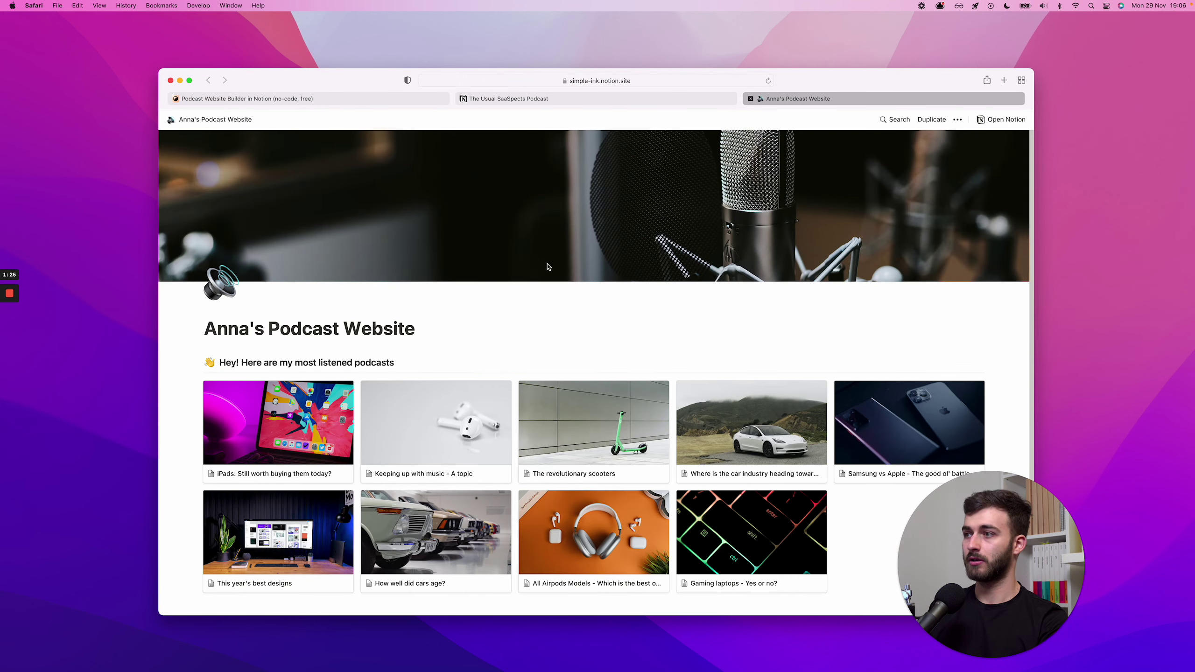
{"action": "scroll", "coordinate": [849, 131], "scroll_direction": "down", "scroll_amount": 3}
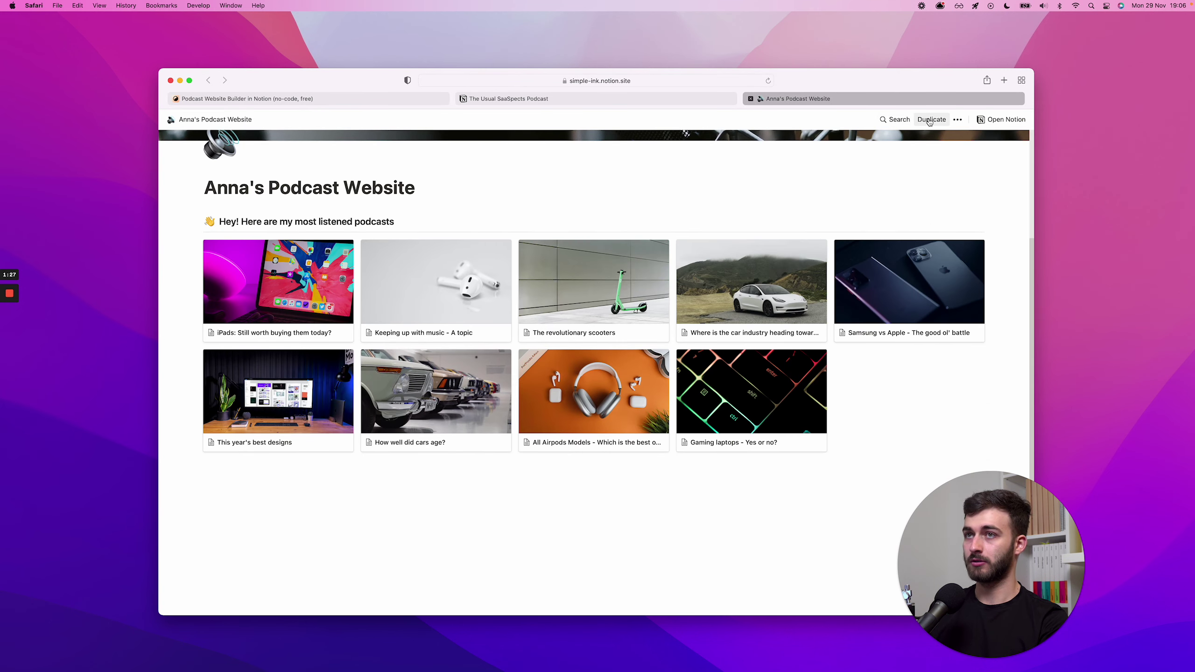
{"action": "key", "text": "super+w"}
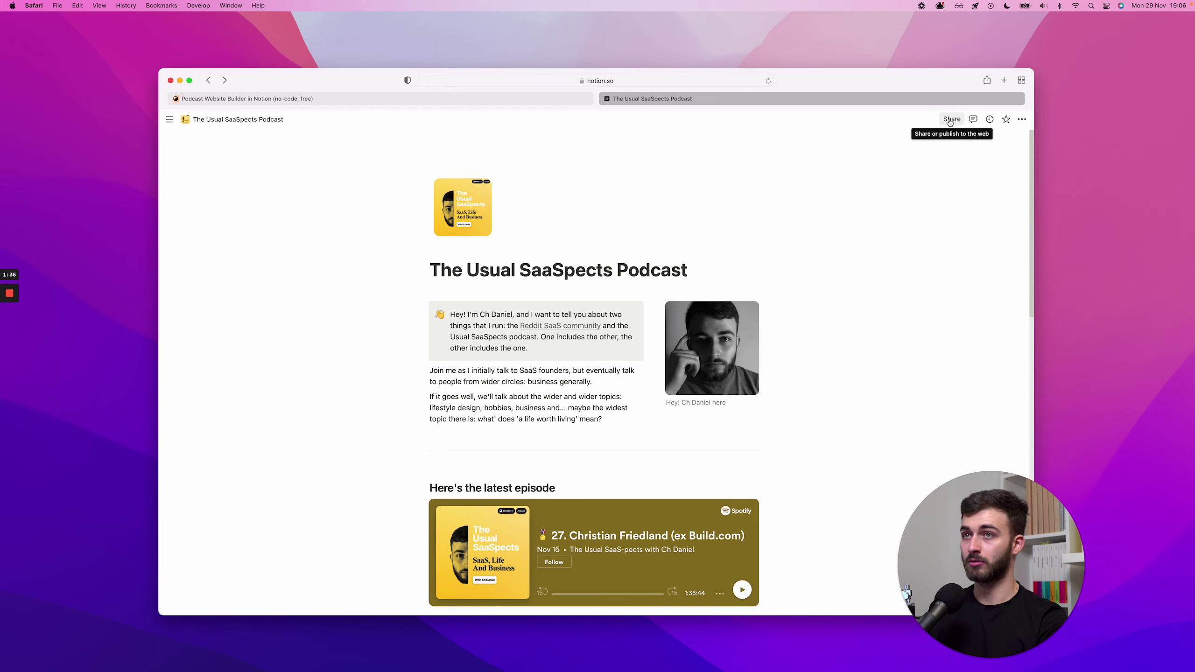
Step: Turn on Share to web for the podcast page and copy its public link
{"action": "left_click", "coordinate": [950, 121]}
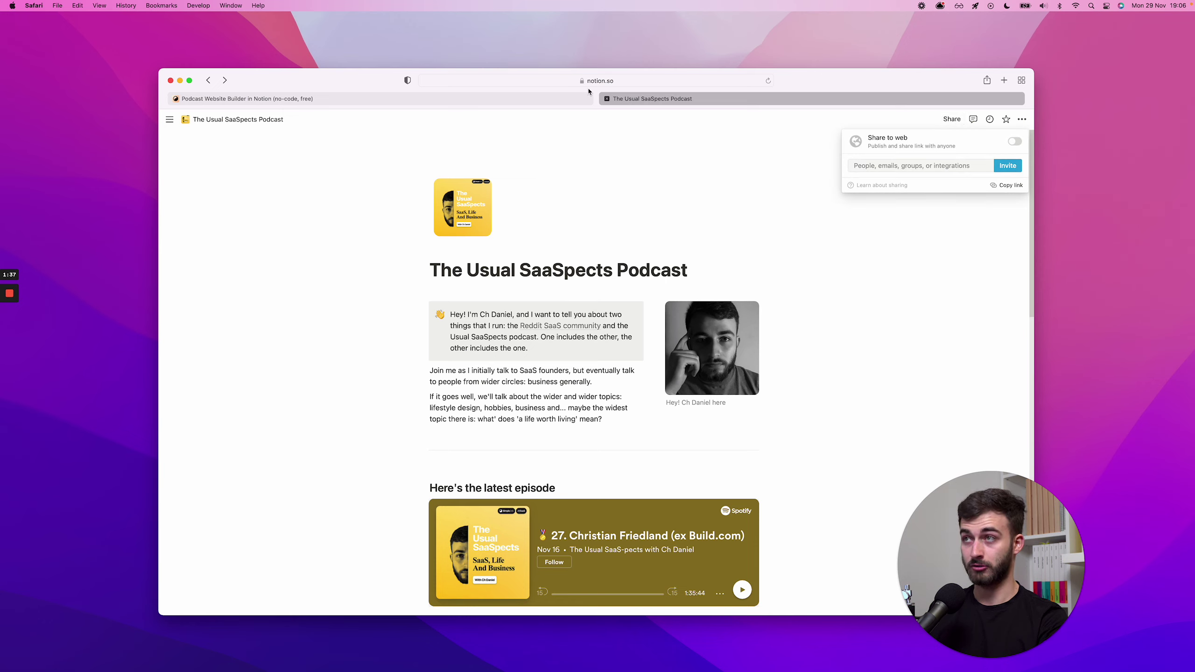
{"action": "mouse_move", "coordinate": [907, 137]}
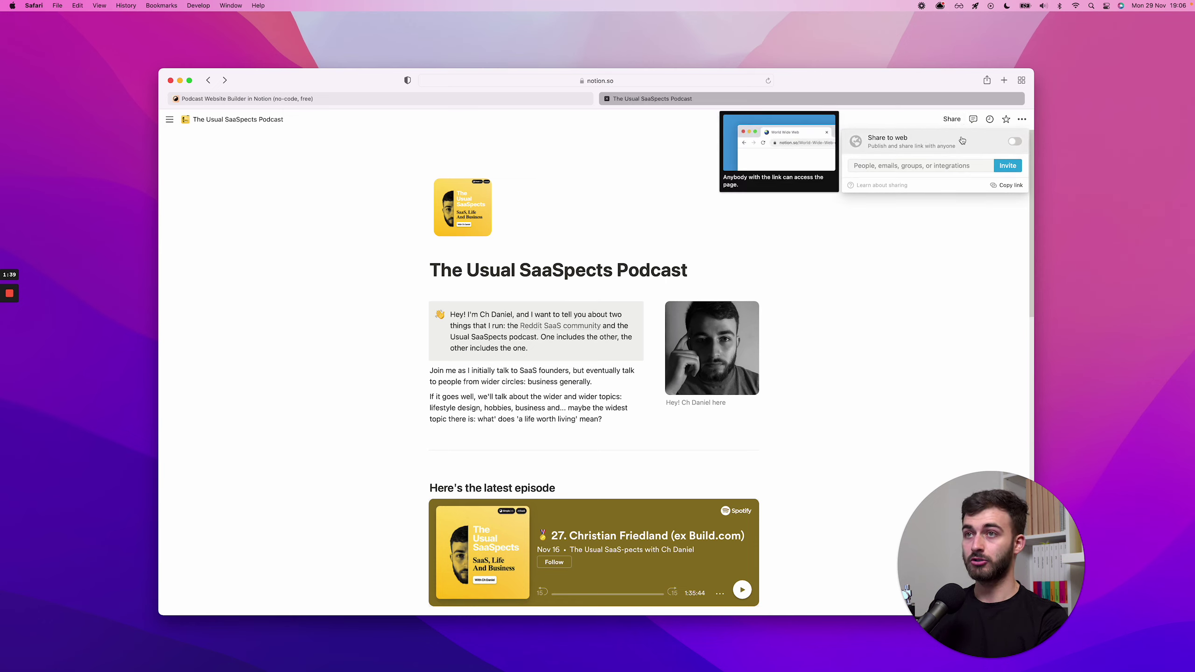
{"action": "left_click", "coordinate": [1012, 141]}
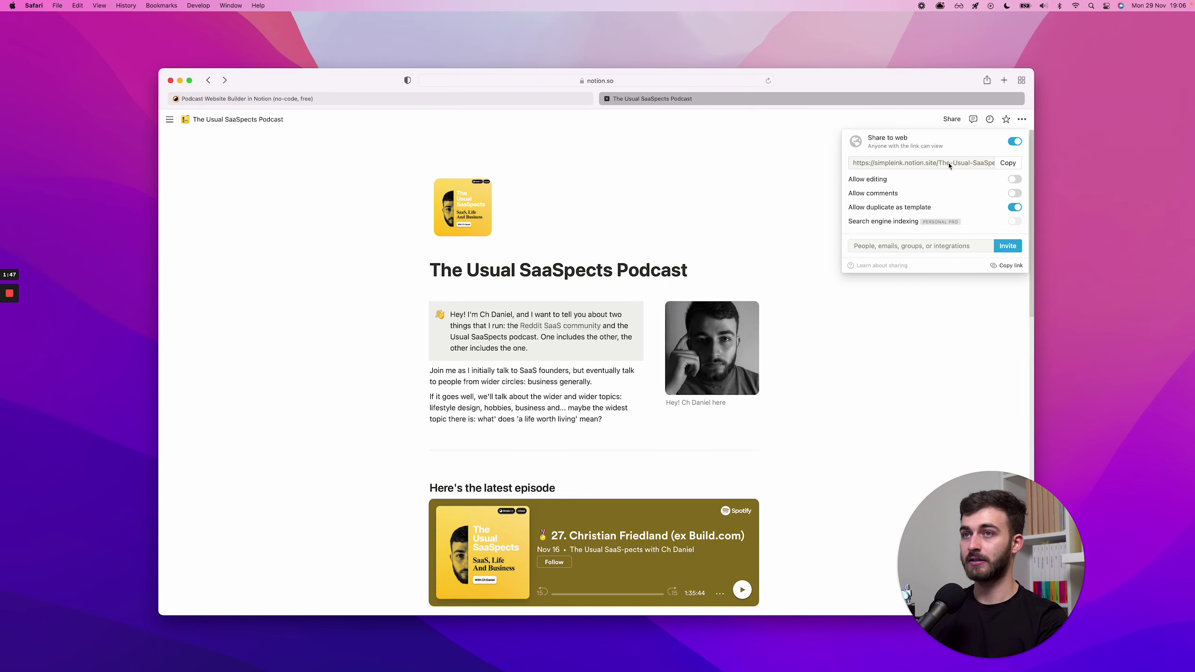
{"action": "left_click", "coordinate": [995, 163]}
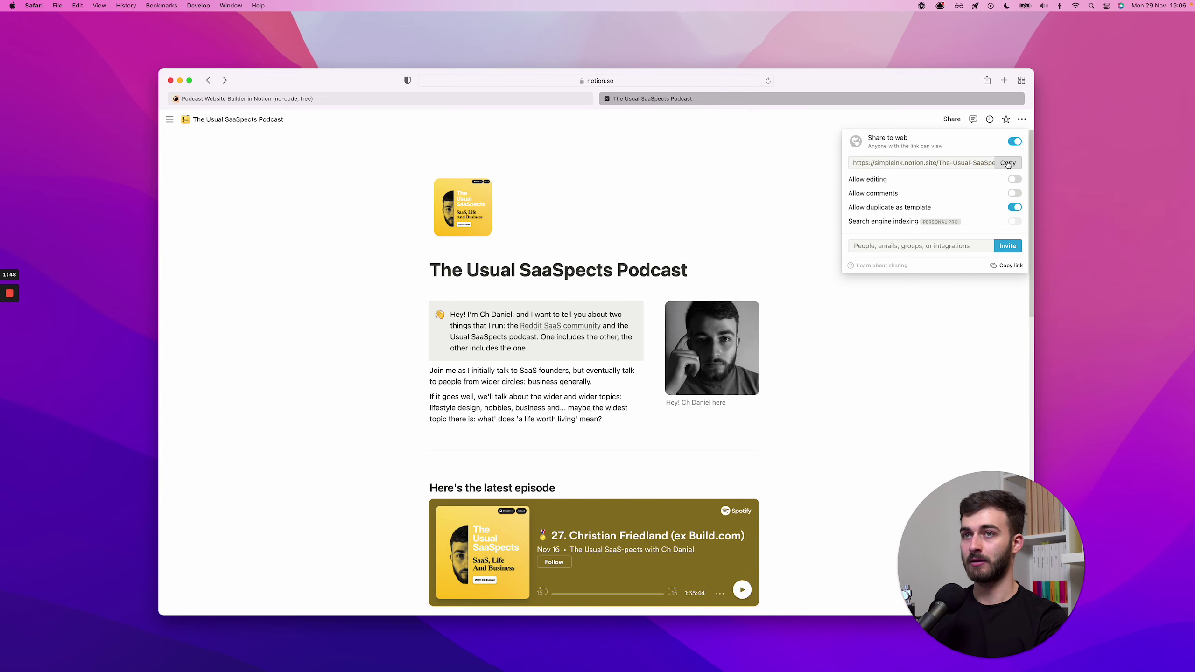
{"action": "left_click", "coordinate": [635, 171]}
{"action": "left_click", "coordinate": [516, 103]}
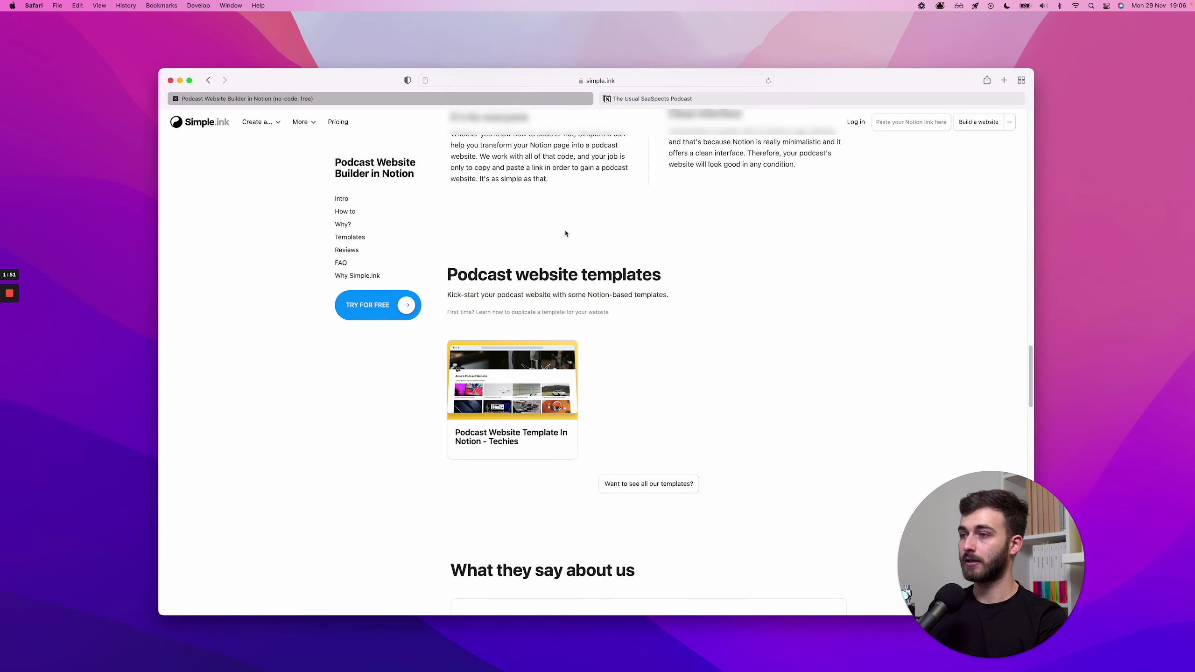
Step: Paste the podcast's Notion page link on the Notion Website Maker page
{"action": "scroll", "coordinate": [566, 234], "scroll_direction": "up", "scroll_amount": 10}
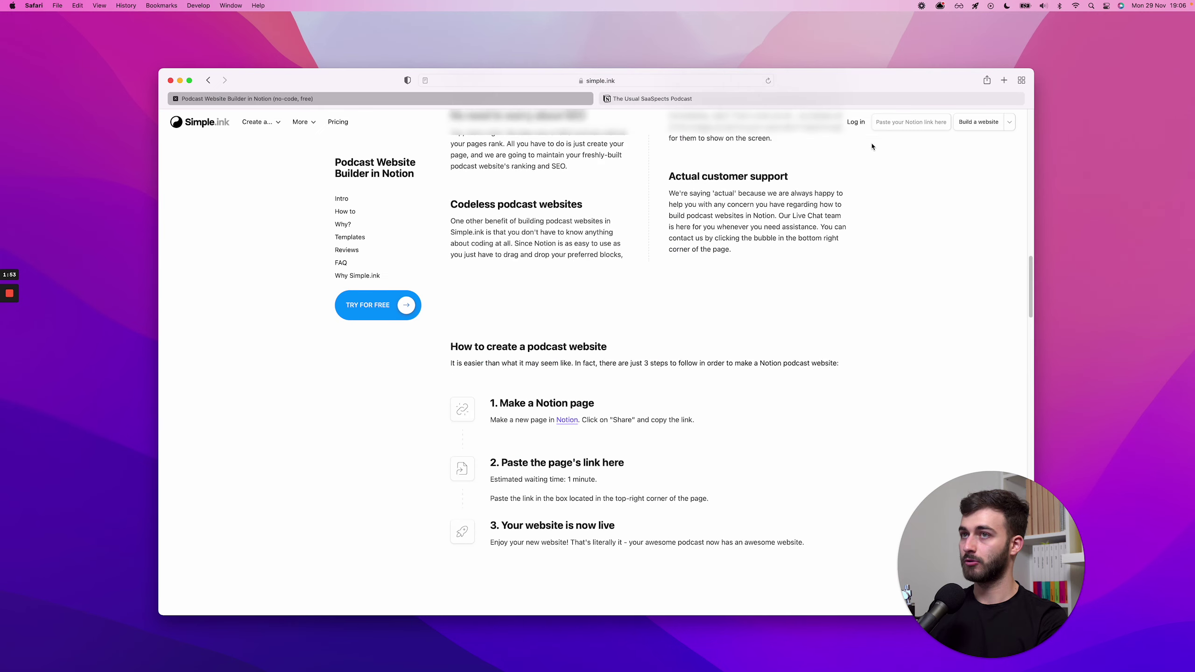
{"action": "left_click", "coordinate": [891, 126]}
{"action": "scroll", "coordinate": [564, 136], "scroll_direction": "up", "scroll_amount": 15}
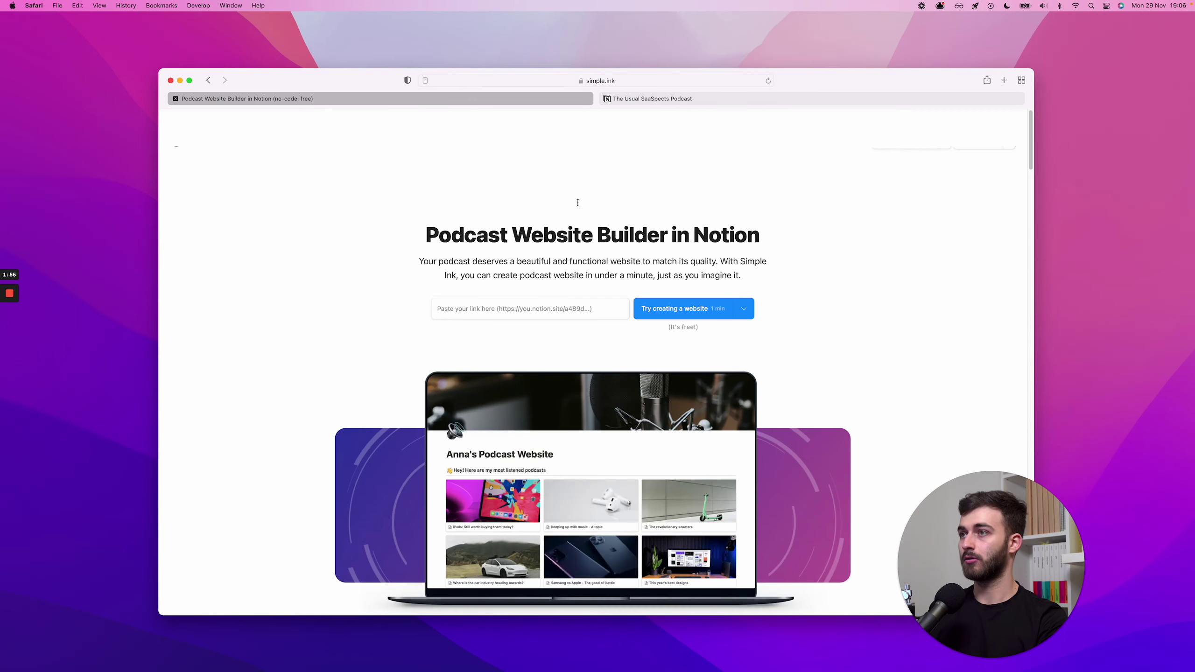
{"action": "left_click", "coordinate": [206, 125]}
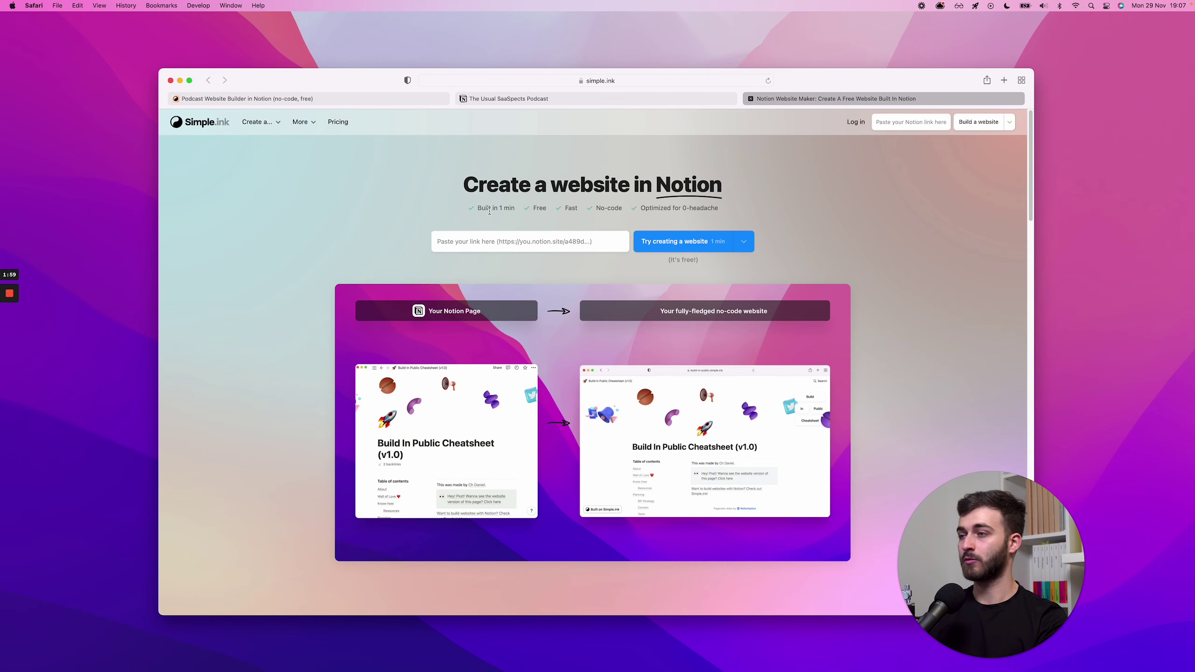
{"action": "scroll", "coordinate": [528, 237], "scroll_direction": "down", "scroll_amount": 1}
{"action": "key", "text": "super+v"}
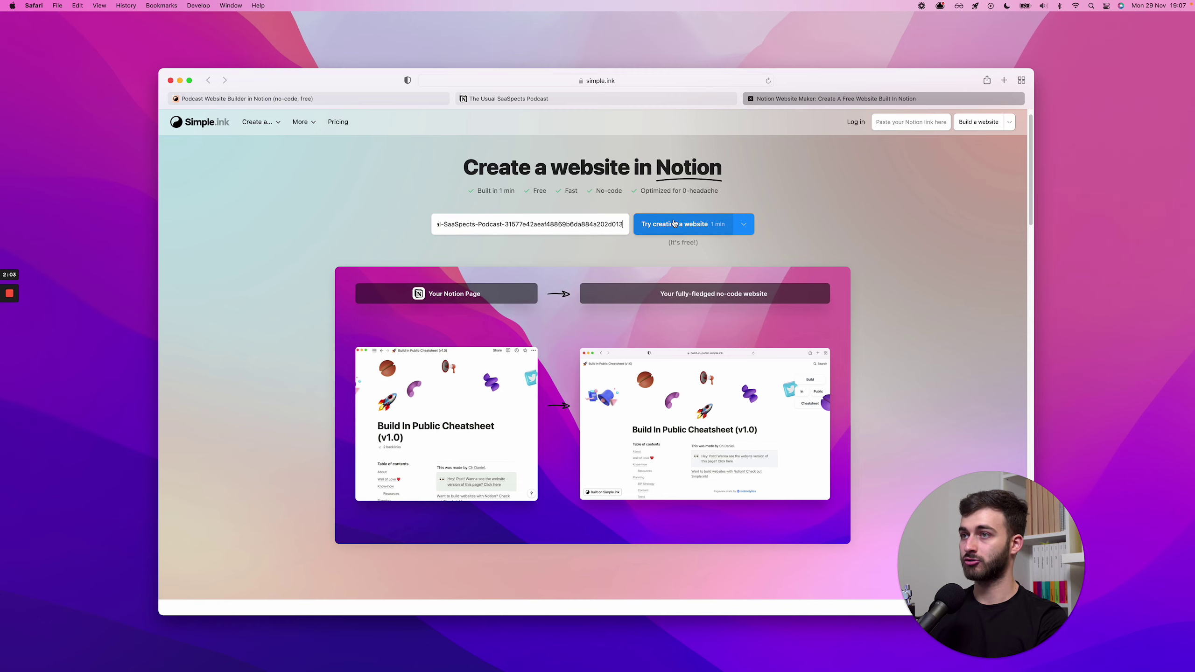
Step: Go to create.simple.ink to reach the Your websites dashboard
{"action": "left_click", "coordinate": [545, 83]}
{"action": "type", "text": "create"}
{"action": "key", "text": "Return"}
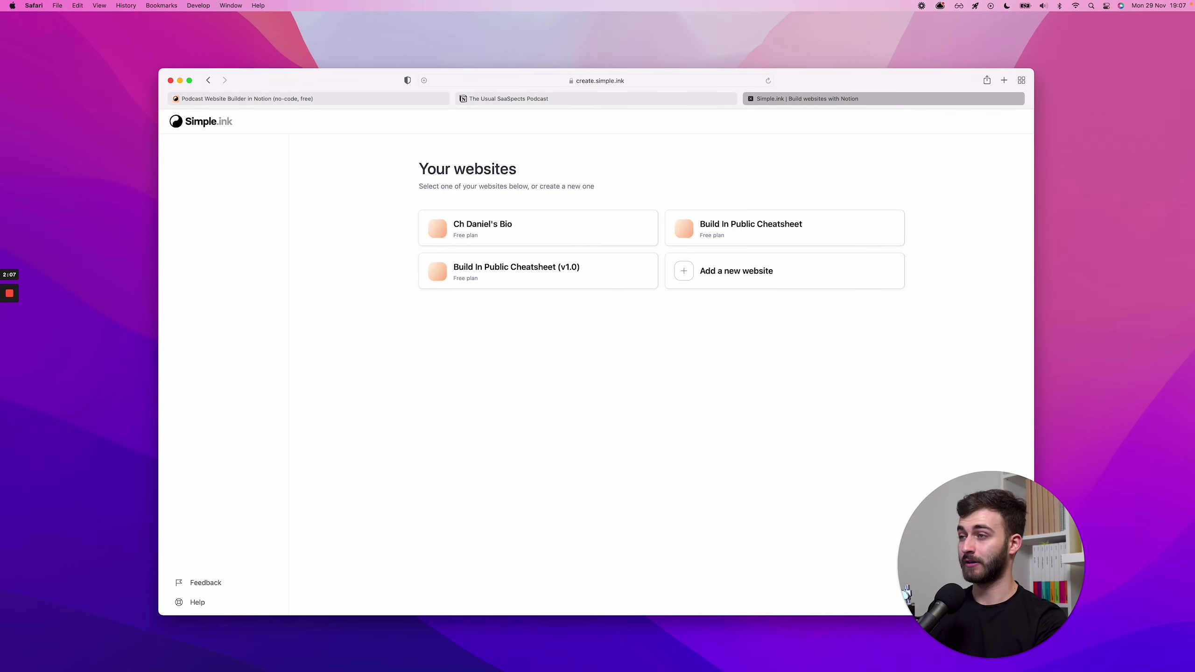
{"action": "key", "text": "ctrl+Tab"}
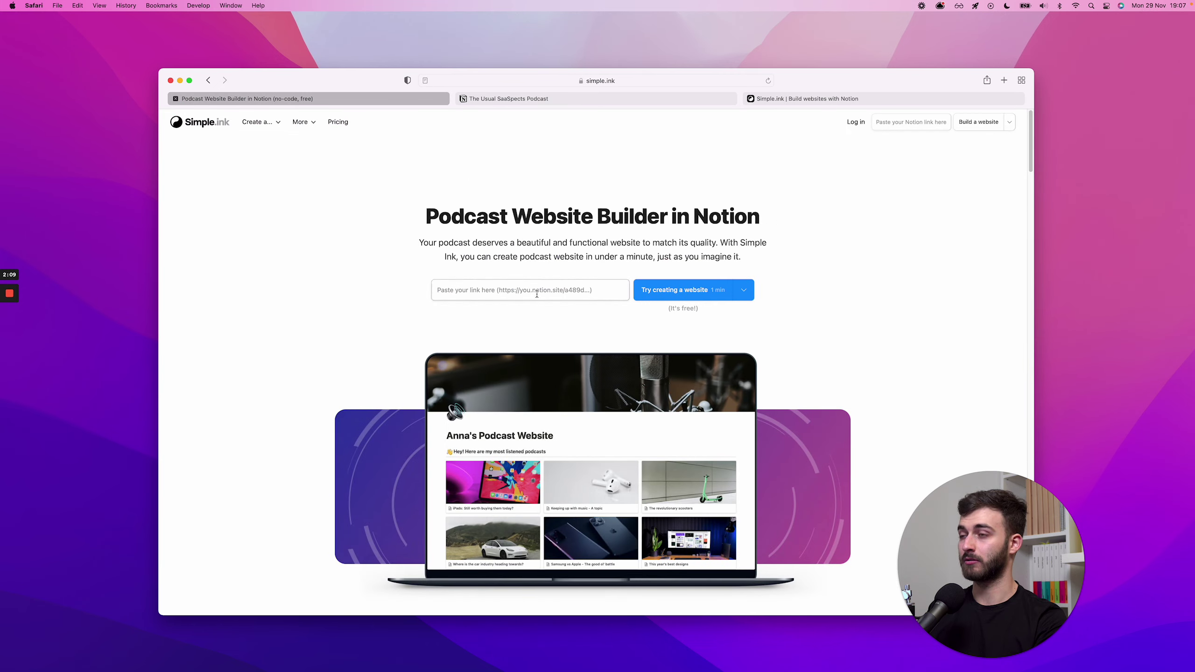
{"action": "key", "text": "ctrl+shift+Tab"}
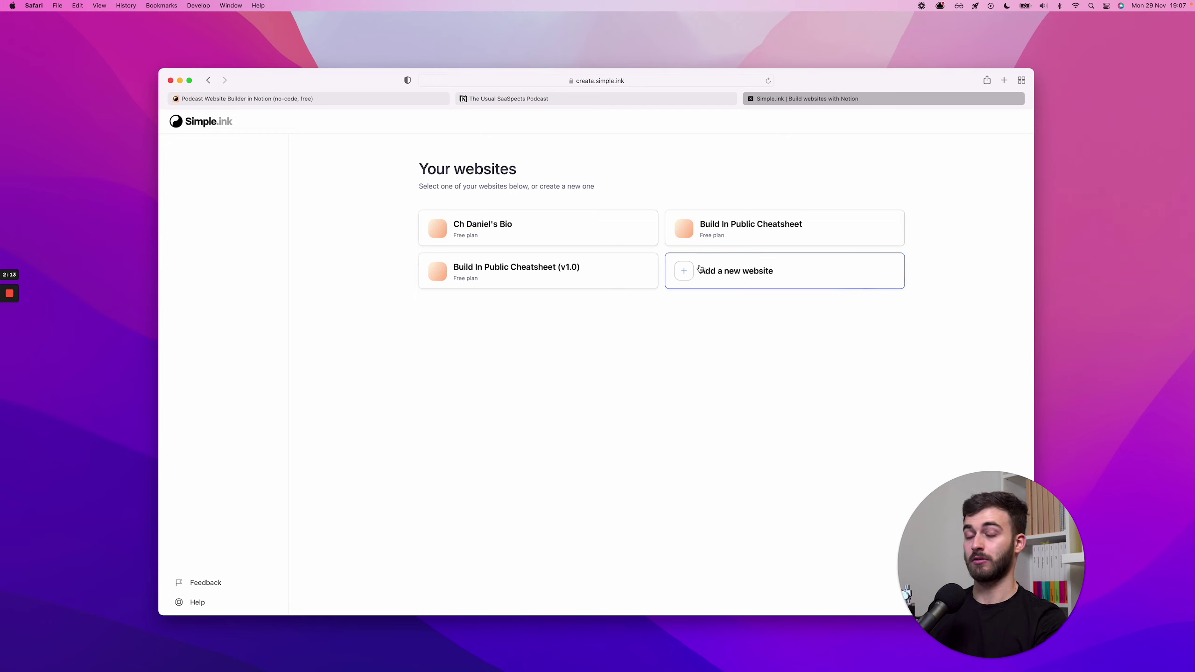
Step: Add a new website and paste the published podcast page URL into its Notion link field
{"action": "left_click", "coordinate": [741, 275]}
{"action": "left_click_drag", "start_coordinate": [946, 568], "coordinate": [1048, 568]}
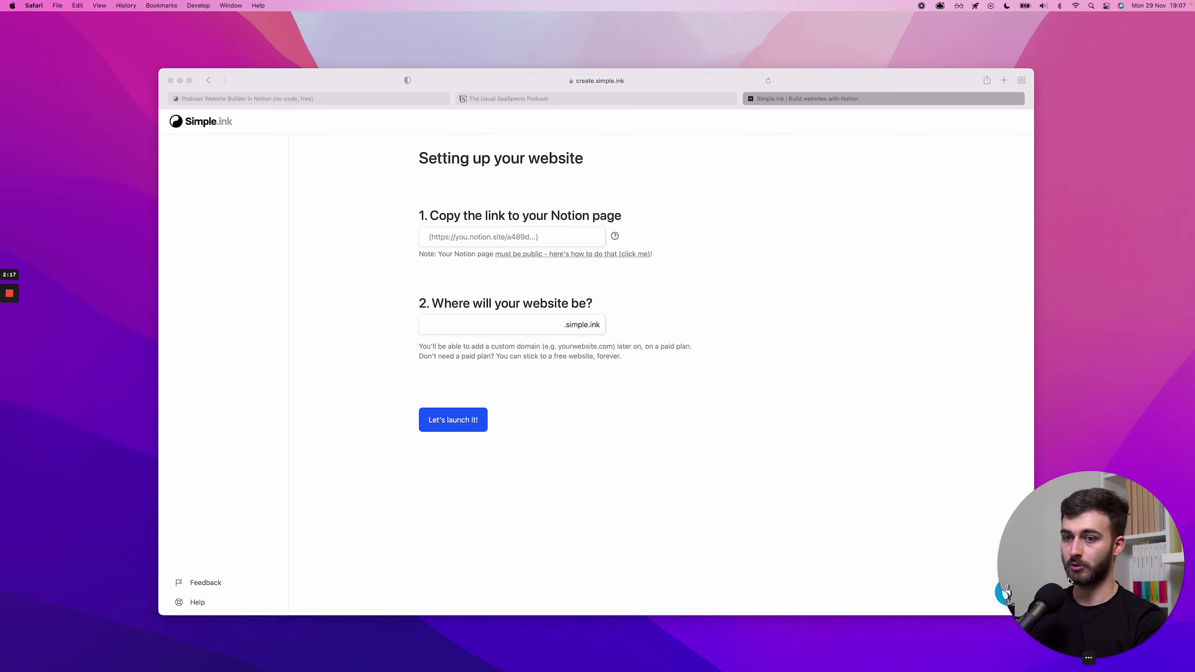
{"action": "left_click", "coordinate": [474, 235]}
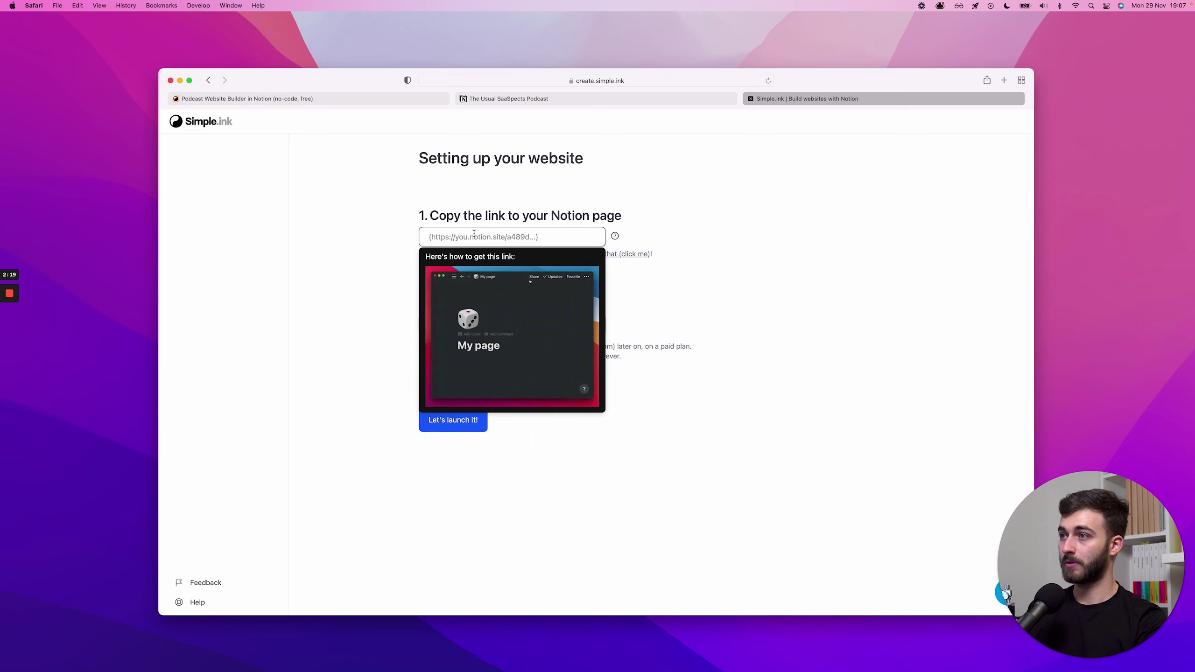
{"action": "key", "text": "super+v"}
{"action": "right_click", "coordinate": [475, 236]}
{"action": "left_click", "coordinate": [429, 203]}
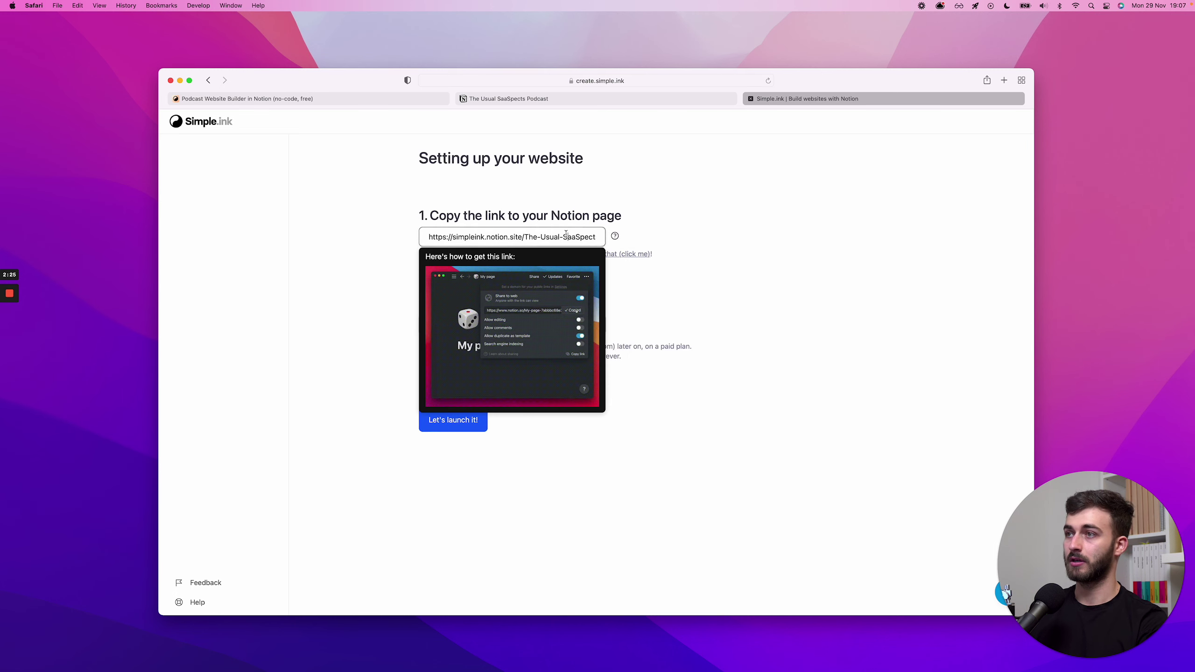
Step: Paste the Notion link into the builder page's link field, then return to the setup form
{"action": "key", "text": "super+1"}
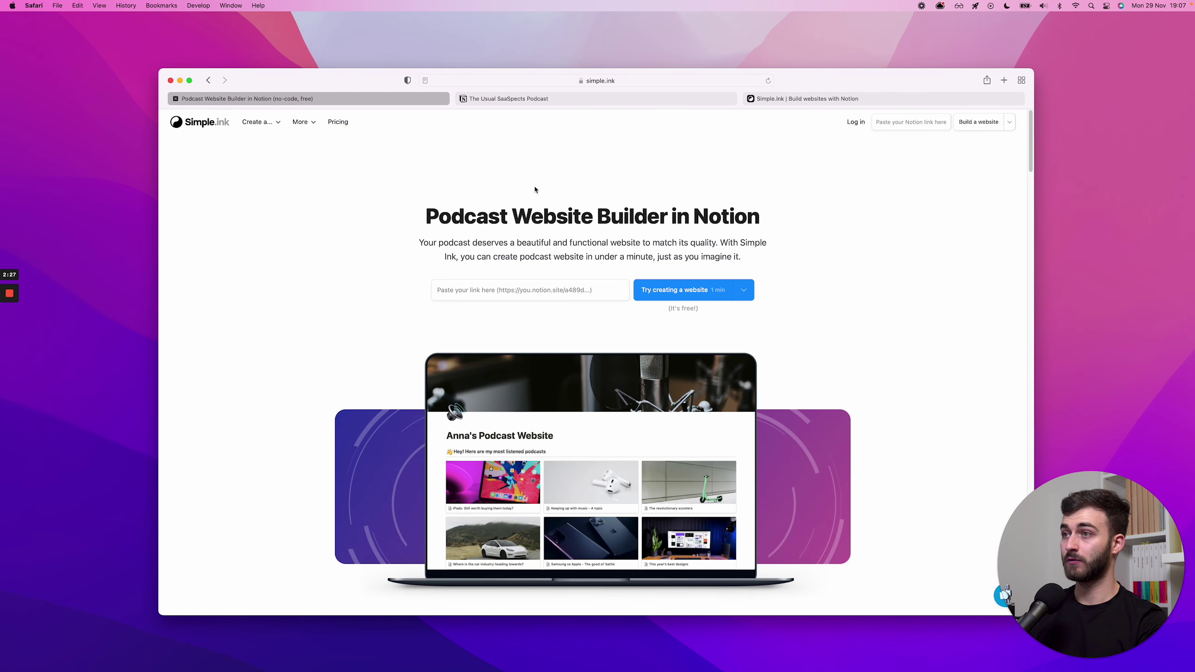
{"action": "left_click", "coordinate": [542, 288]}
{"action": "key", "text": "super+v"}
{"action": "left_click", "coordinate": [664, 297]}
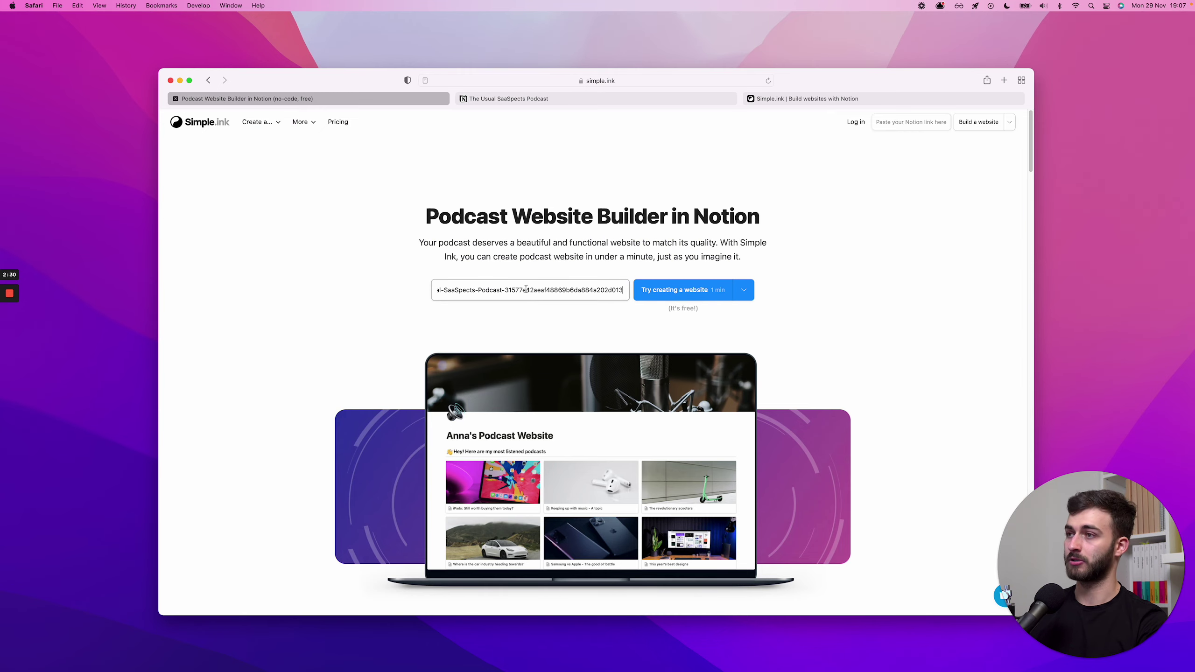
{"action": "key", "text": "Return"}
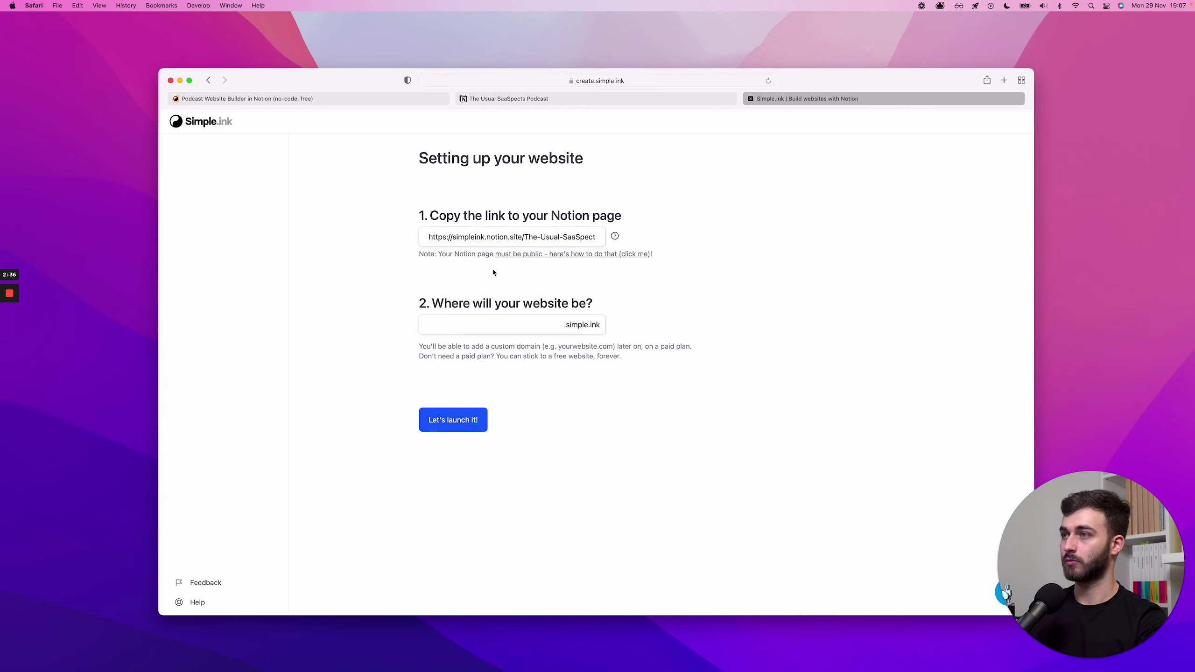
Step: Enter 'the-usual-saaspects' as the website's subdomain
{"action": "left_click_drag", "start_coordinate": [431, 303], "coordinate": [516, 303]}
{"action": "left_click", "coordinate": [515, 301]}
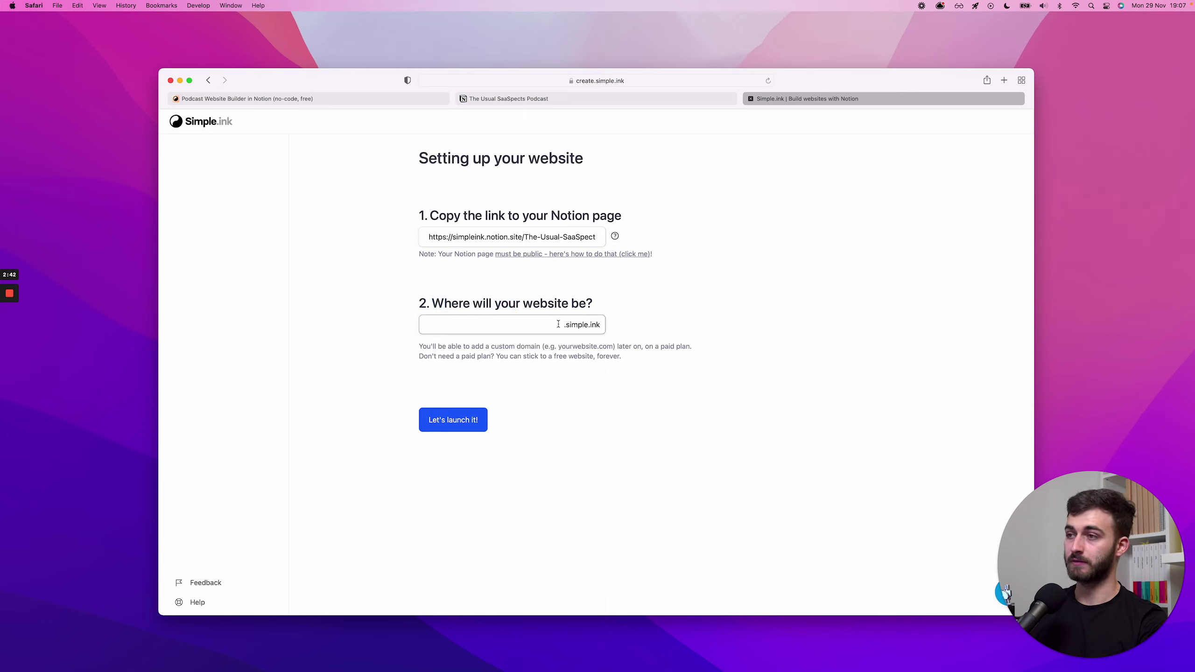
{"action": "left_click_drag", "start_coordinate": [566, 325], "coordinate": [601, 325]}
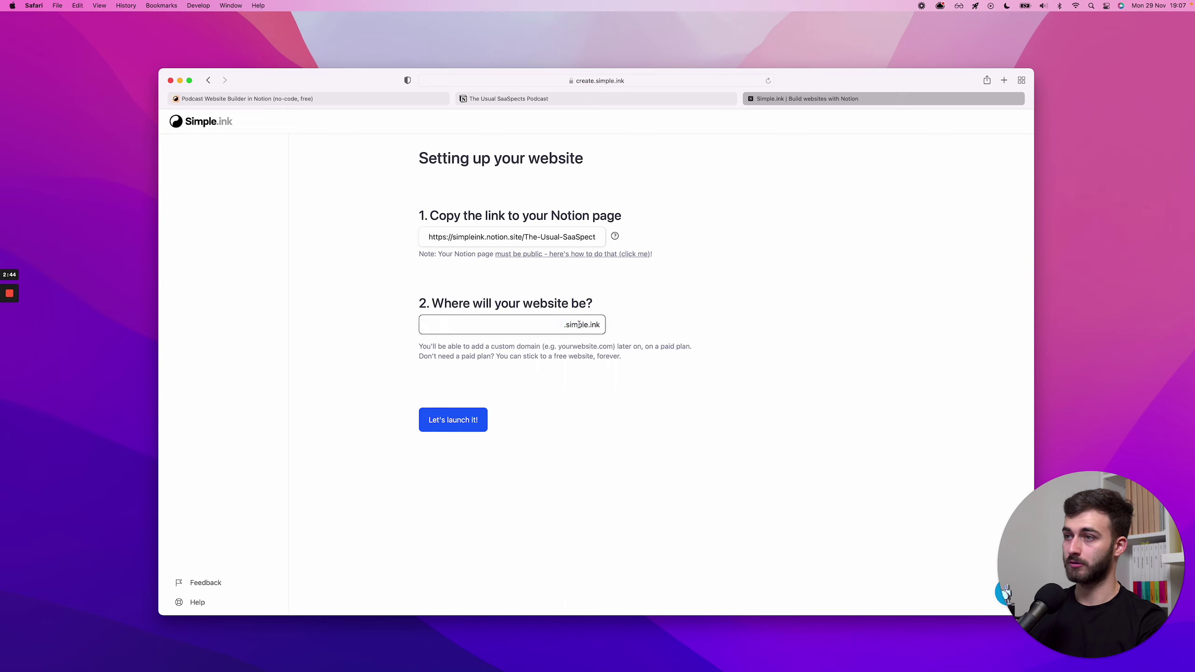
{"action": "left_click", "coordinate": [582, 304]}
{"action": "left_click", "coordinate": [528, 318]}
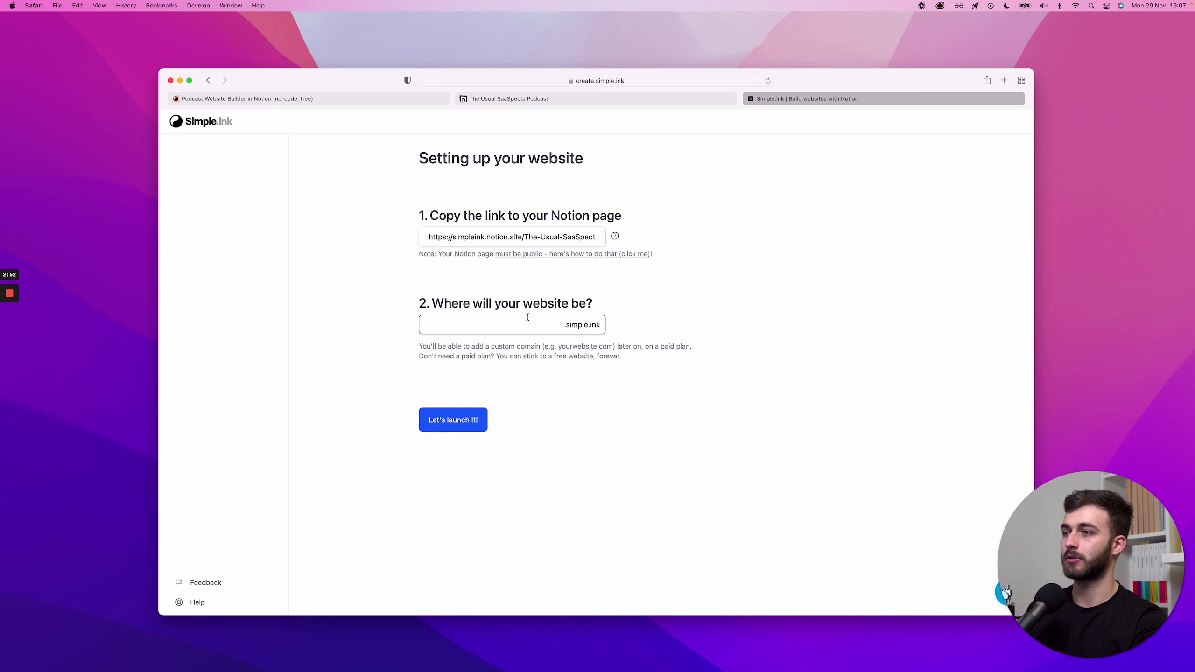
{"action": "type", "text": "the-usu"}
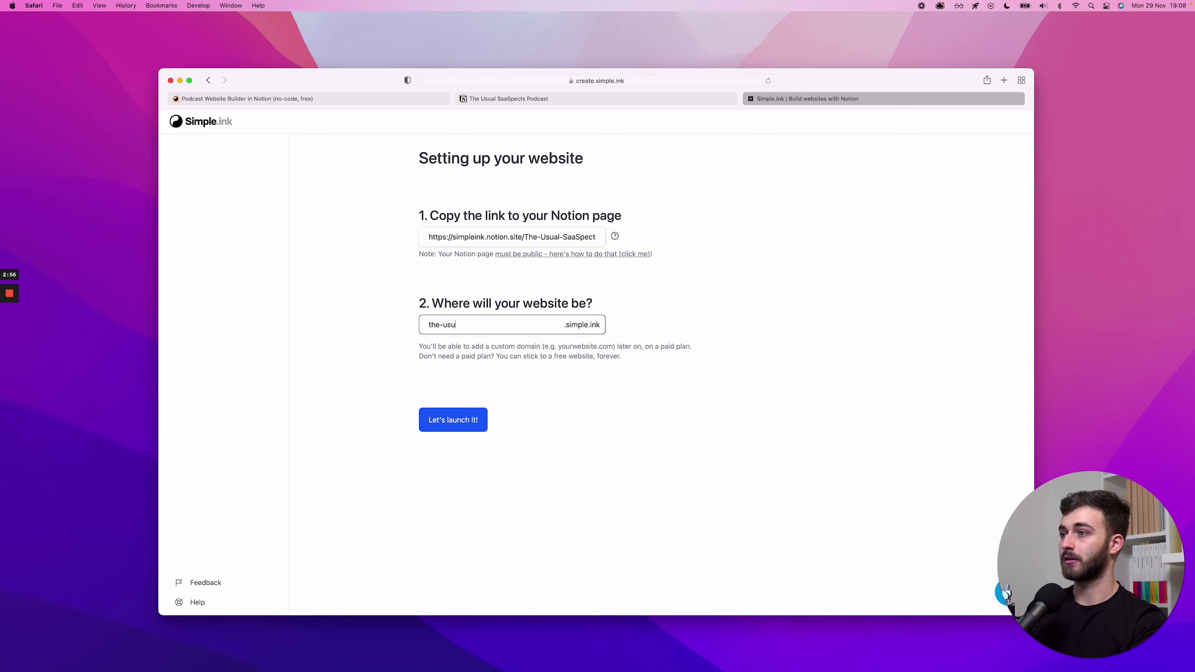
{"action": "type", "text": "al-saaspects"}
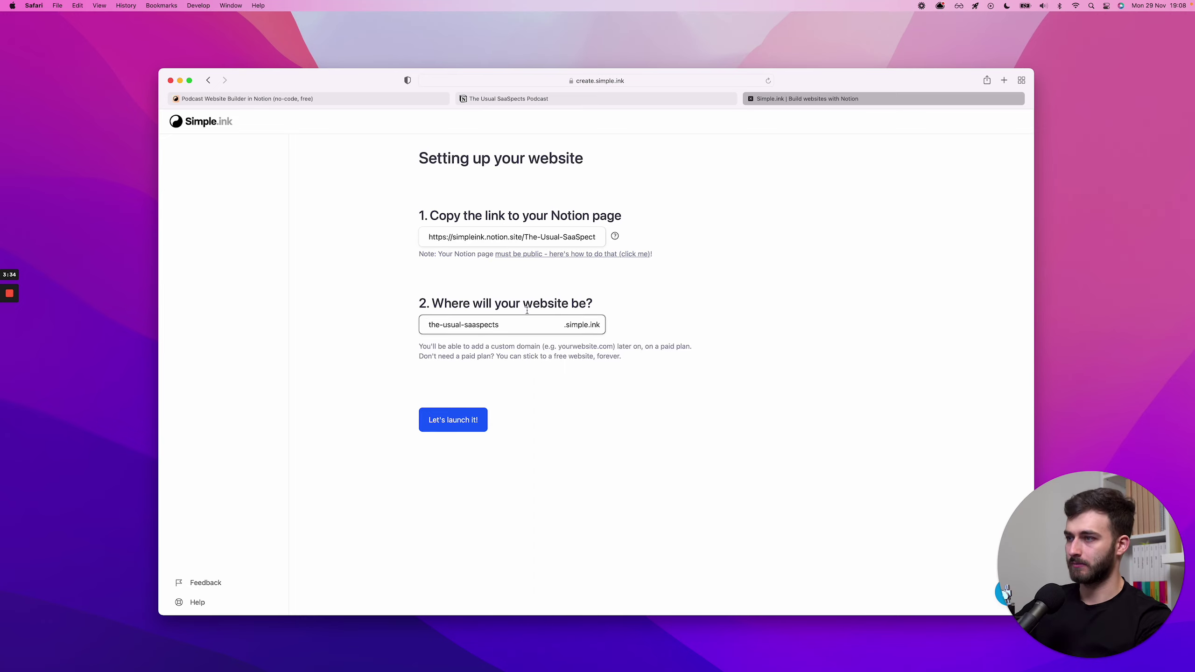
{"action": "left_click", "coordinate": [444, 414]}
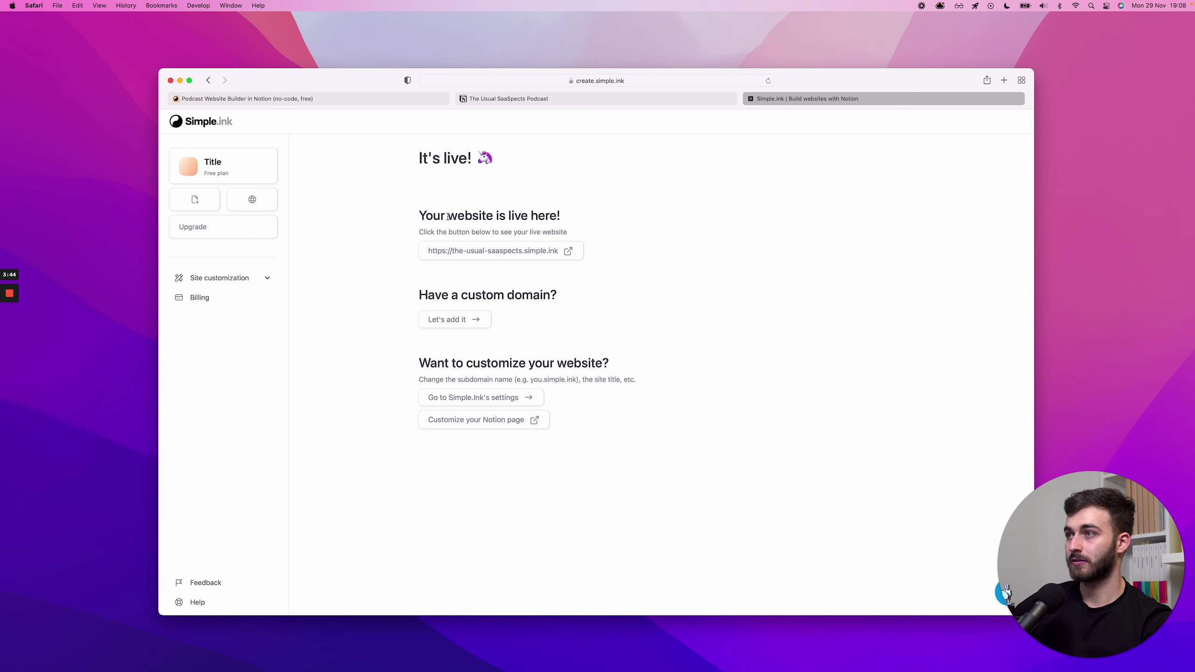
{"action": "left_click", "coordinate": [564, 99]}
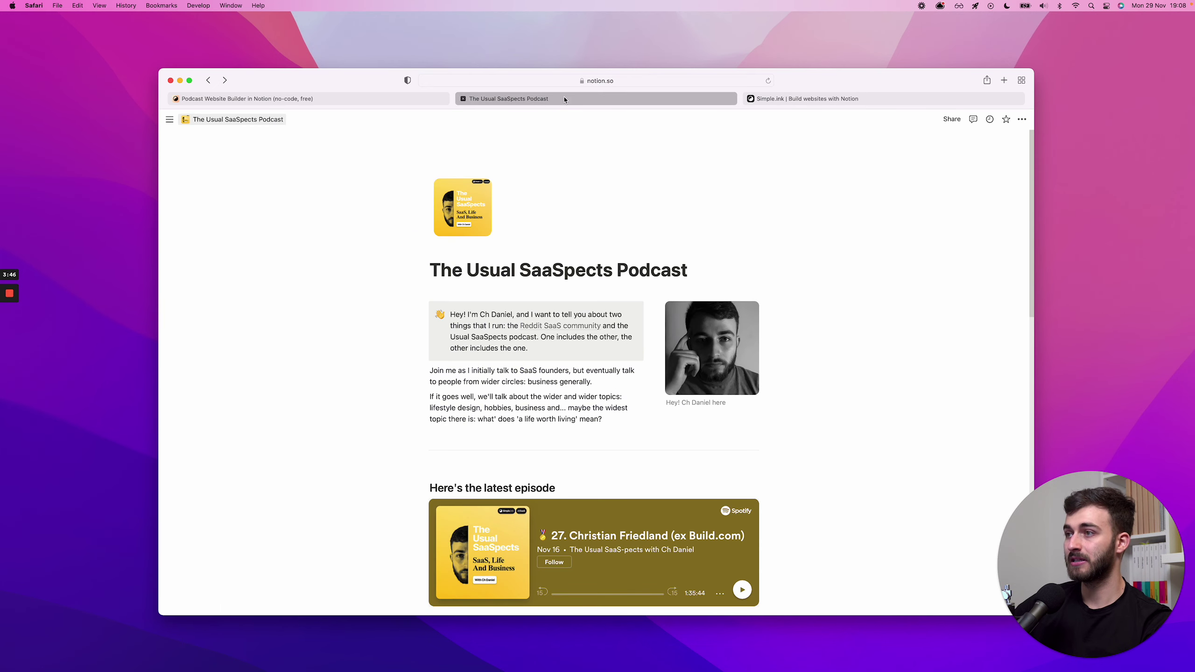
{"action": "scroll", "coordinate": [609, 207], "scroll_direction": "down", "scroll_amount": 3}
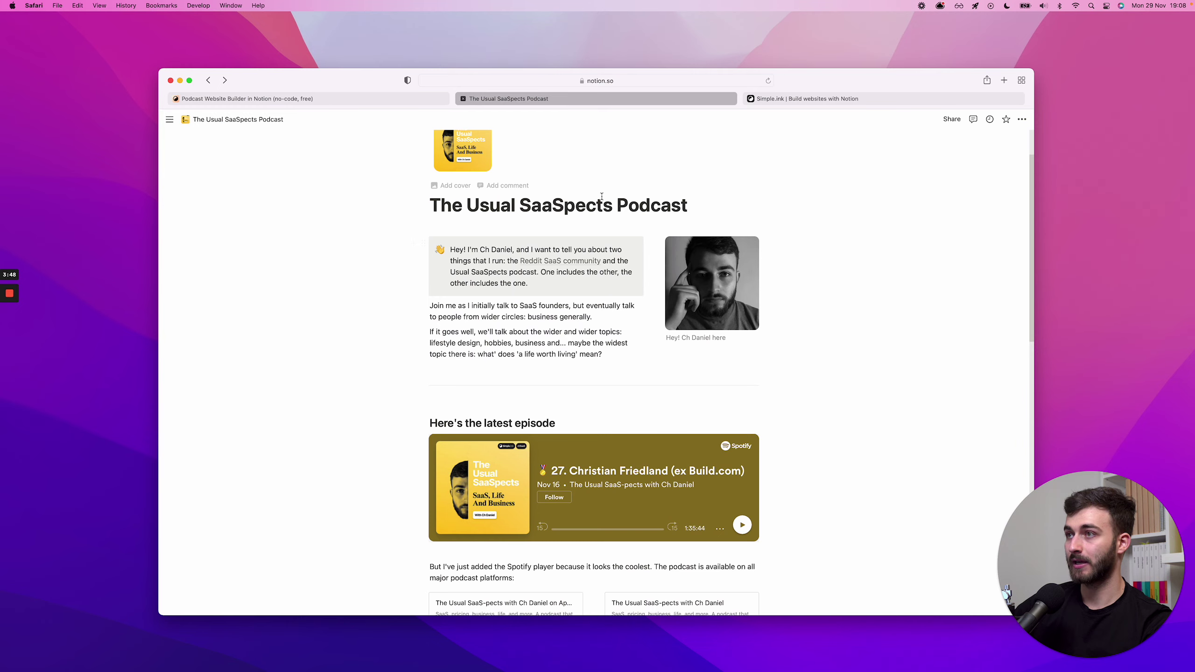
{"action": "scroll", "coordinate": [612, 207], "scroll_direction": "down", "scroll_amount": 5}
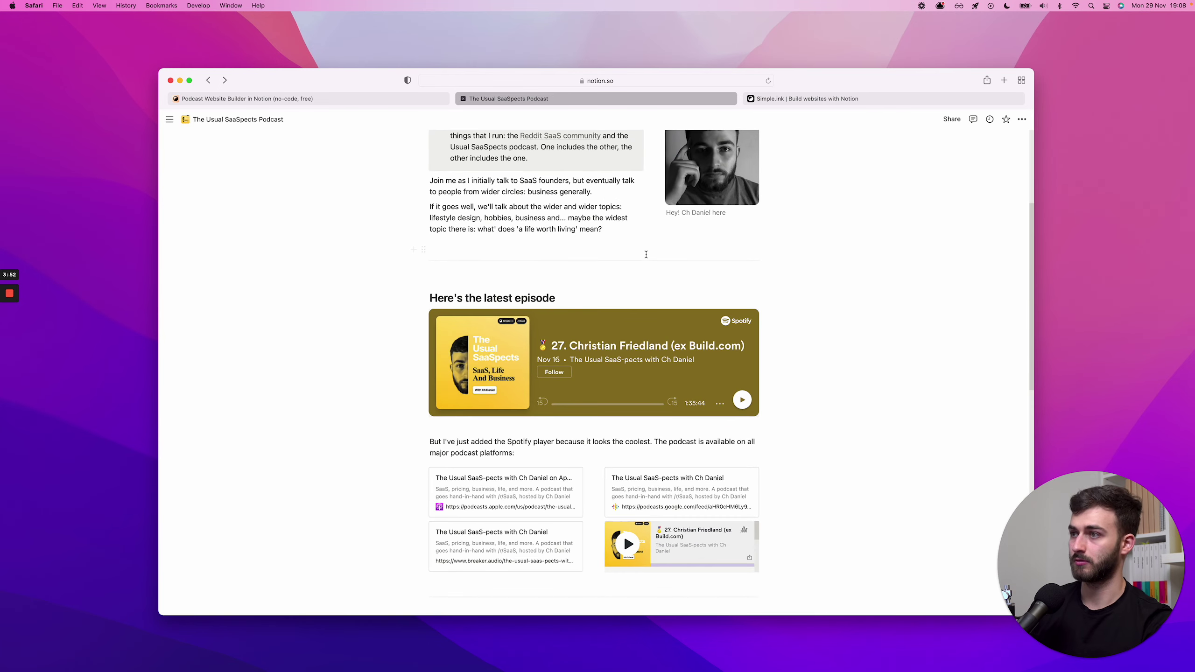
{"action": "scroll", "coordinate": [646, 255], "scroll_direction": "down", "scroll_amount": 10}
{"action": "scroll", "coordinate": [645, 257], "scroll_direction": "up", "scroll_amount": 2}
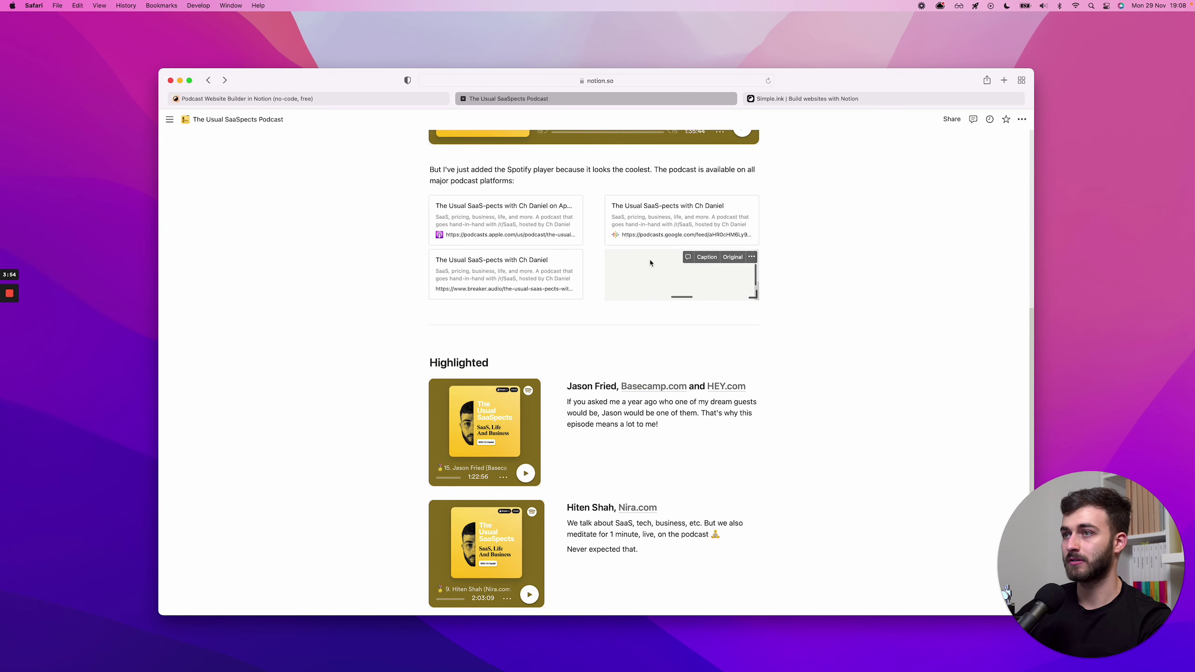
{"action": "scroll", "coordinate": [548, 321], "scroll_direction": "down", "scroll_amount": 6}
{"action": "left_click", "coordinate": [833, 100]}
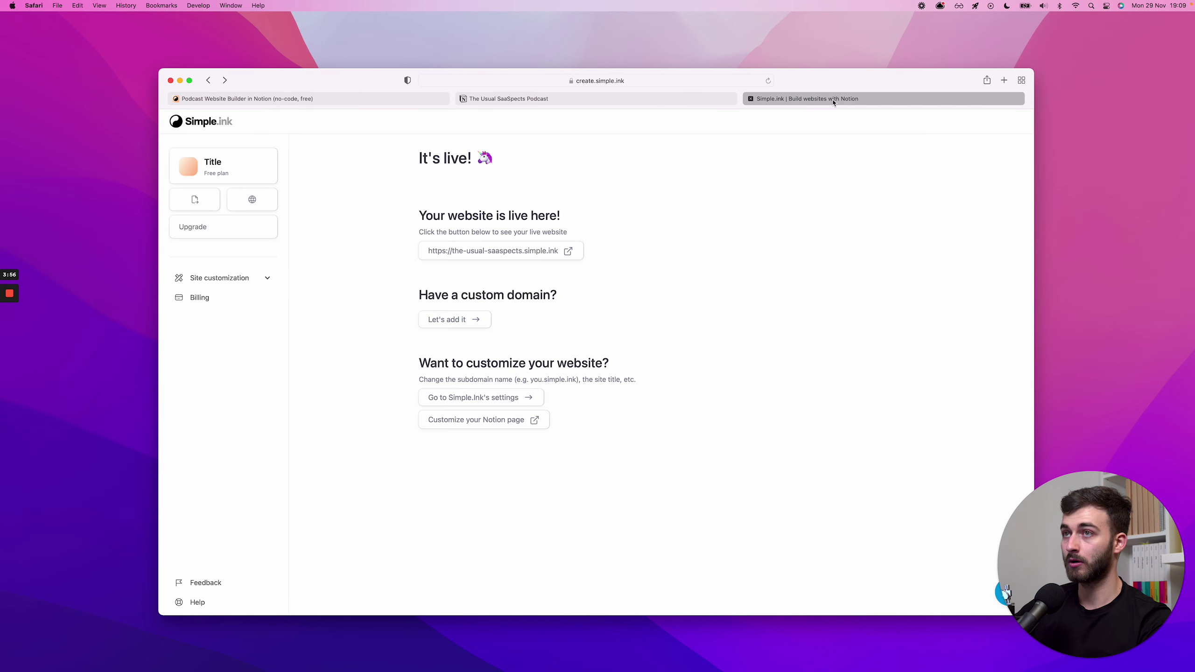
Step: Open the site settings and search the web for 'the usual saaspects podcast'
{"action": "left_click", "coordinate": [235, 278]}
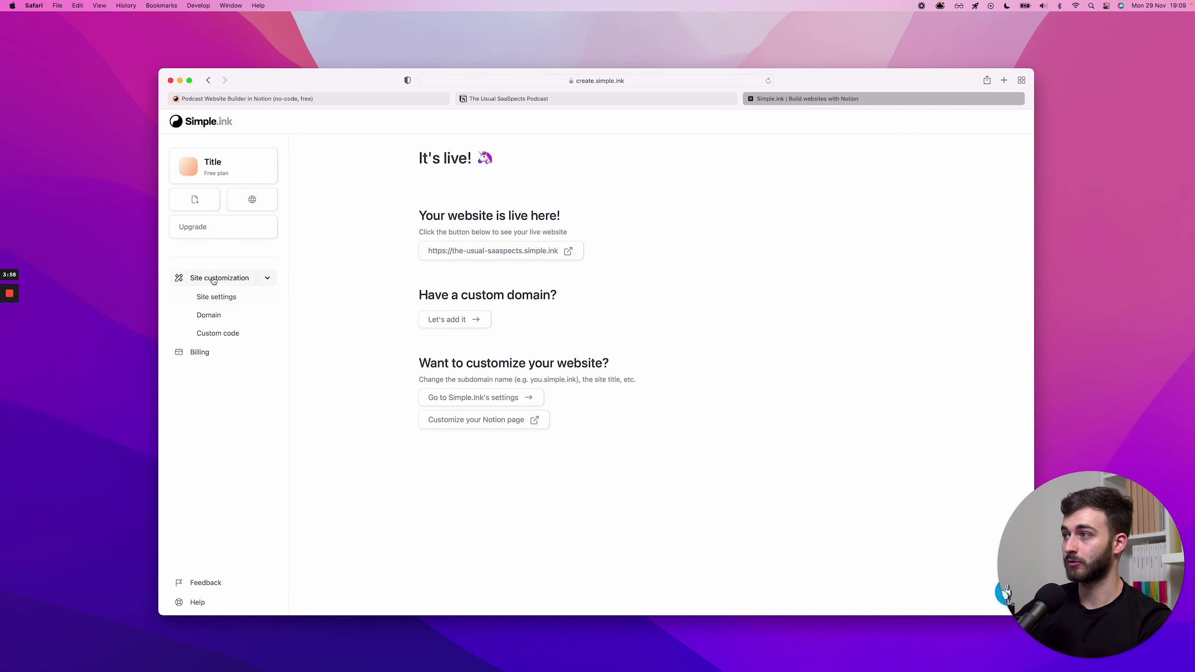
{"action": "left_click", "coordinate": [228, 297]}
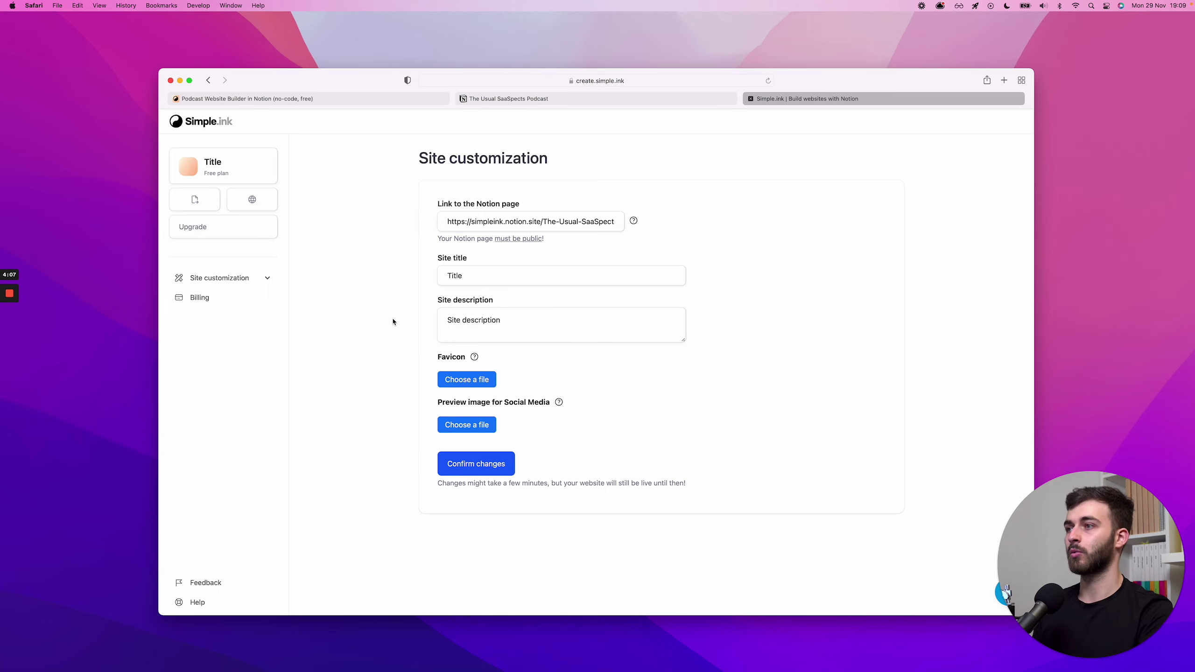
{"action": "double_click", "coordinate": [482, 274]}
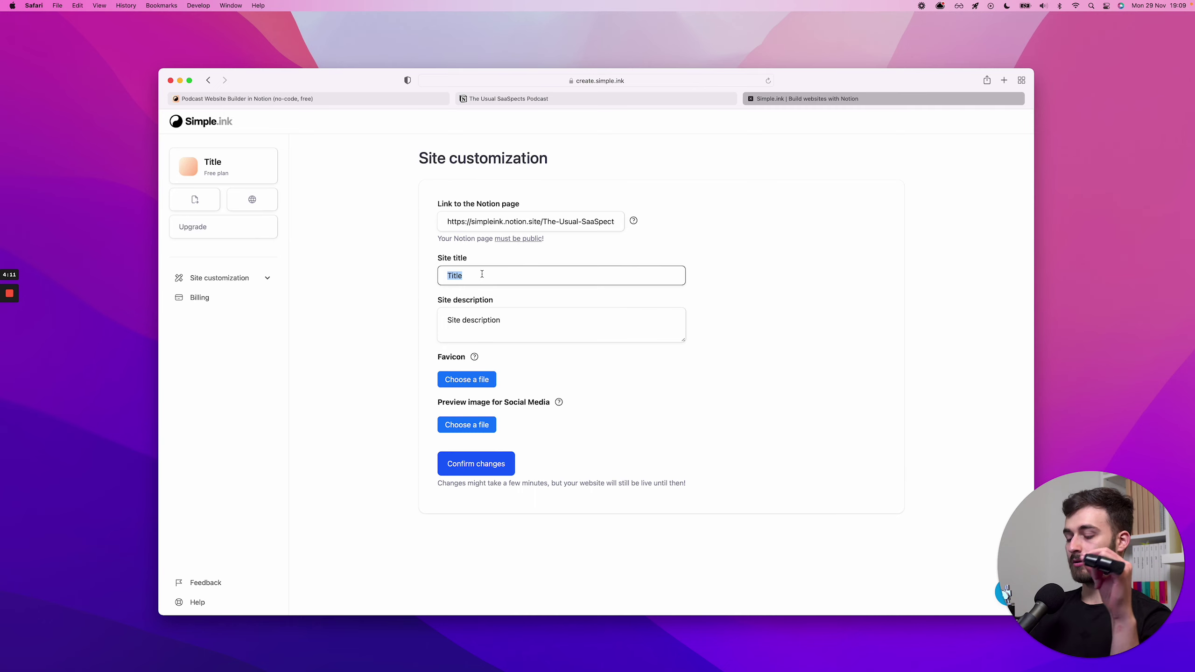
{"action": "key", "text": "cmd+t"}
{"action": "type", "text": "the usual saaspects podcast"}
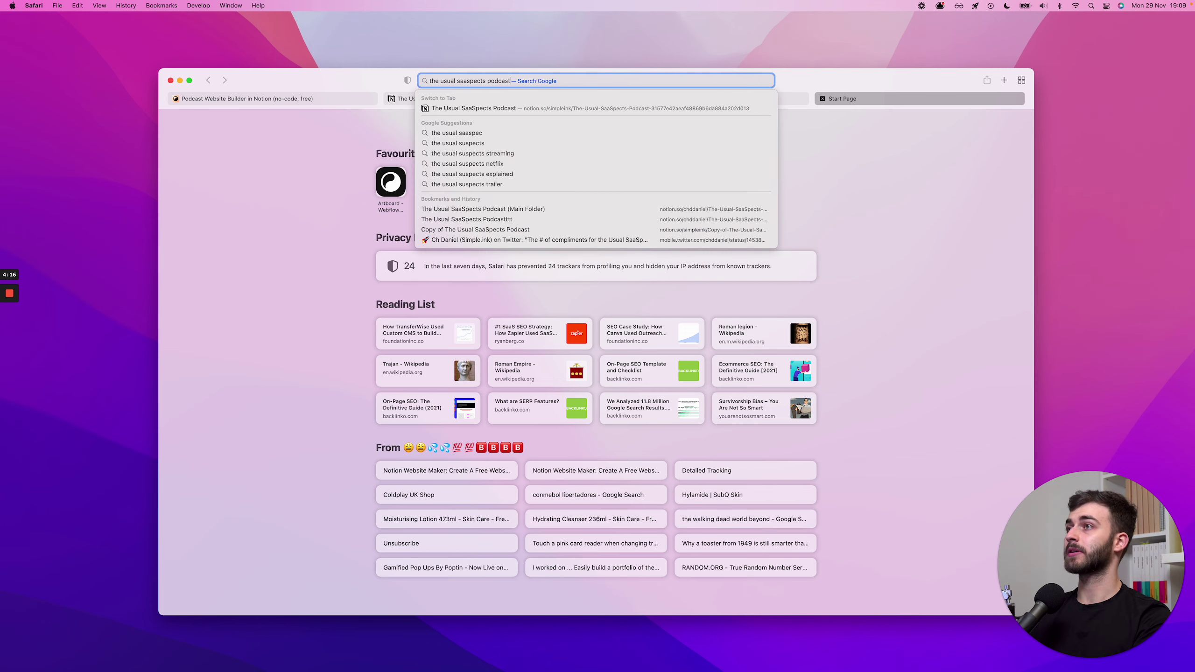
{"action": "key", "text": "Return"}
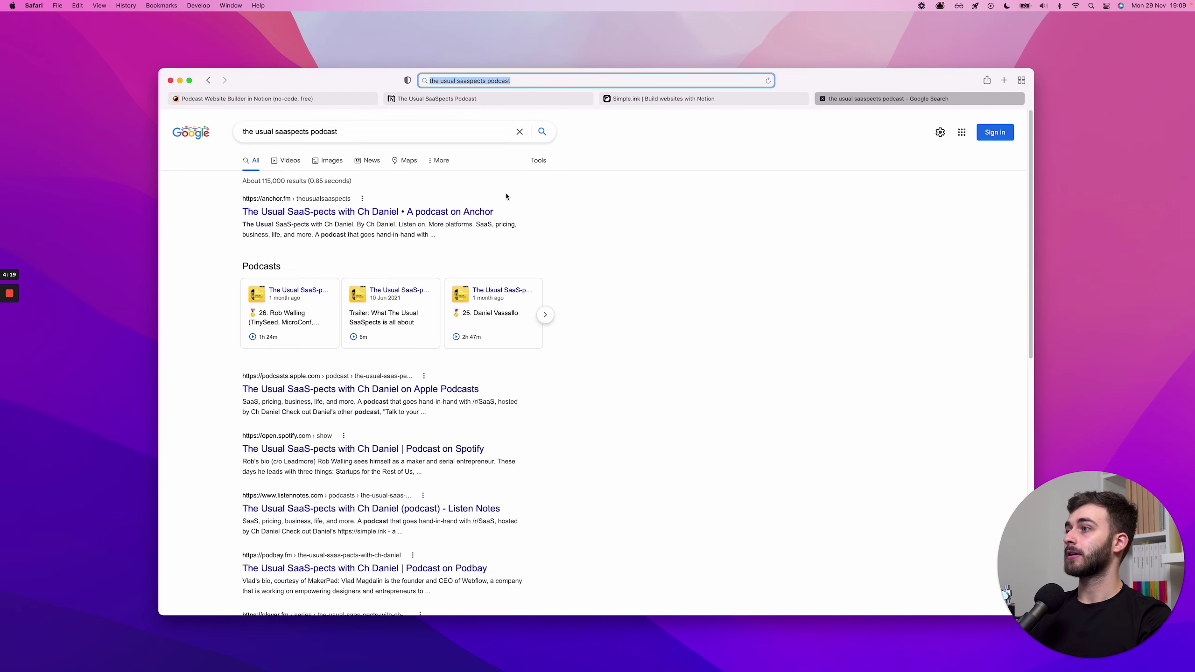
Step: Set the site title to 'The Usual SaaS-pects by' followed by the host's name
{"action": "left_click_drag", "start_coordinate": [258, 213], "coordinate": [502, 218]}
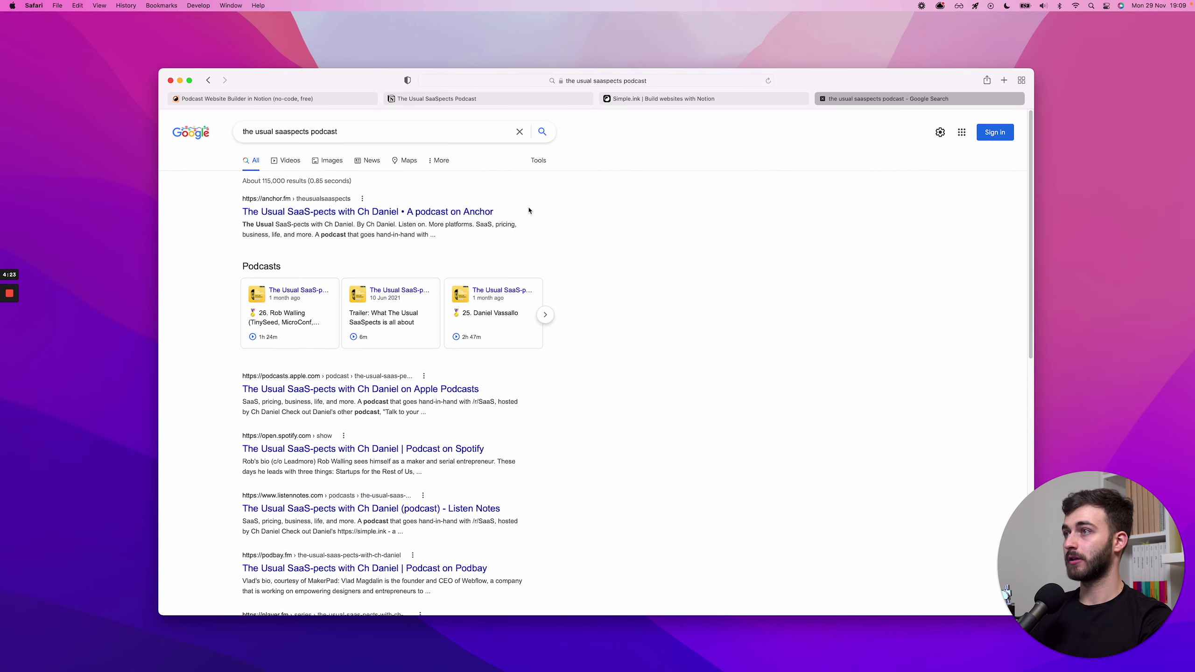
{"action": "key", "text": "super+shift+bracketleft"}
{"action": "type", "text": "The Usual SaaS-"}
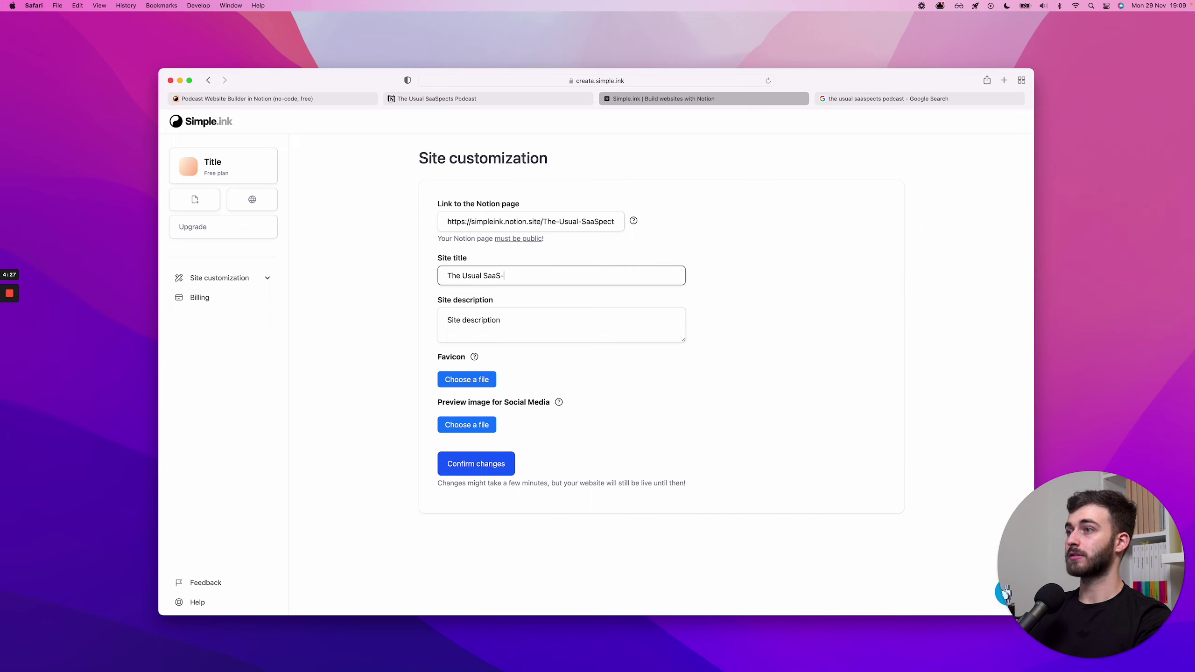
{"action": "type", "text": "pecst"}
{"action": "key", "text": "BackSpace"}
{"action": "key", "text": "BackSpace"}
{"action": "type", "text": "ts by Ch Daniel"}
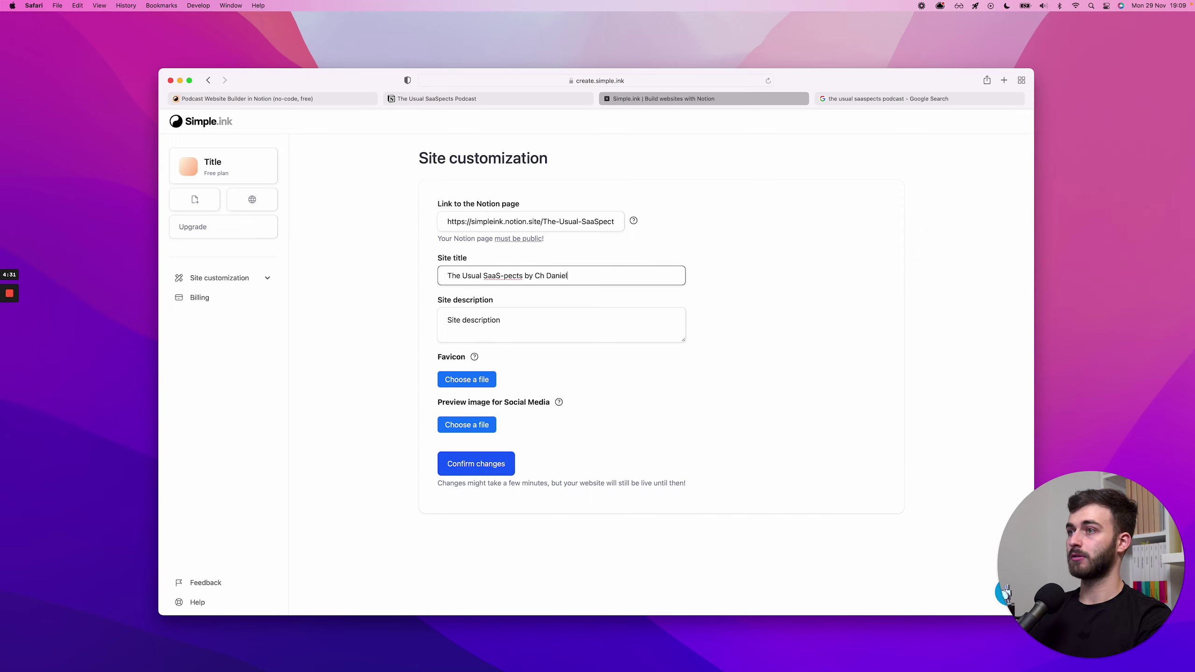
Step: Copy the top Google result's summary snippet into the Site description field
{"action": "key", "text": "Tab"}
{"action": "key", "text": "ctrl+Tab"}
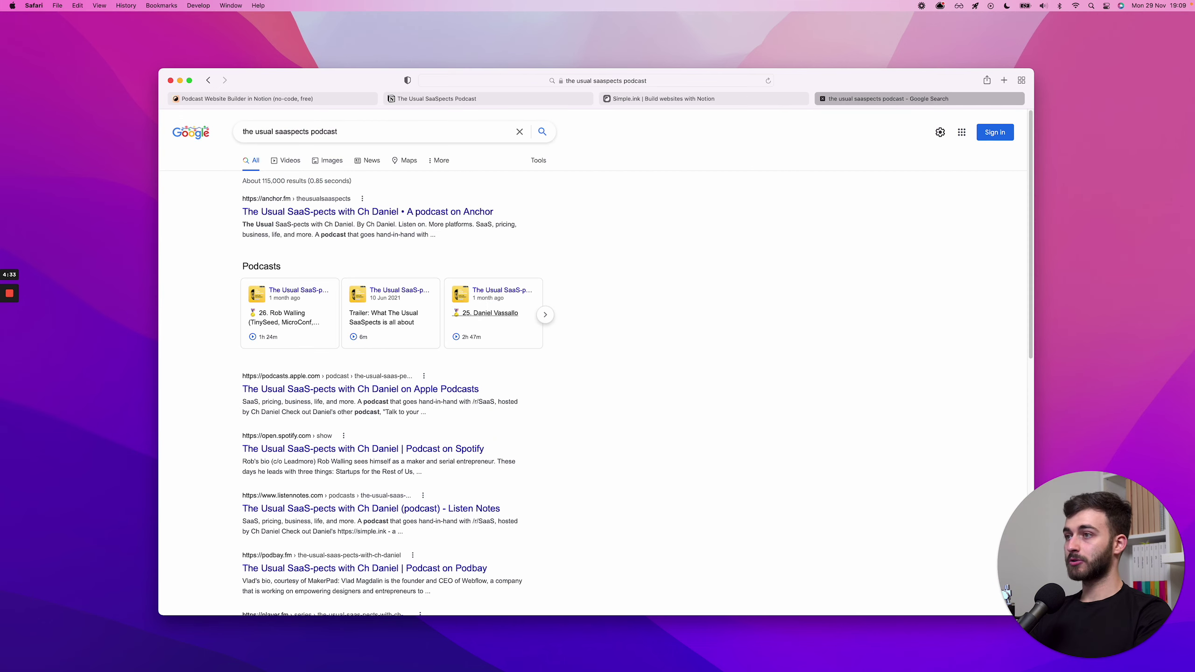
{"action": "triple_click", "coordinate": [321, 222]}
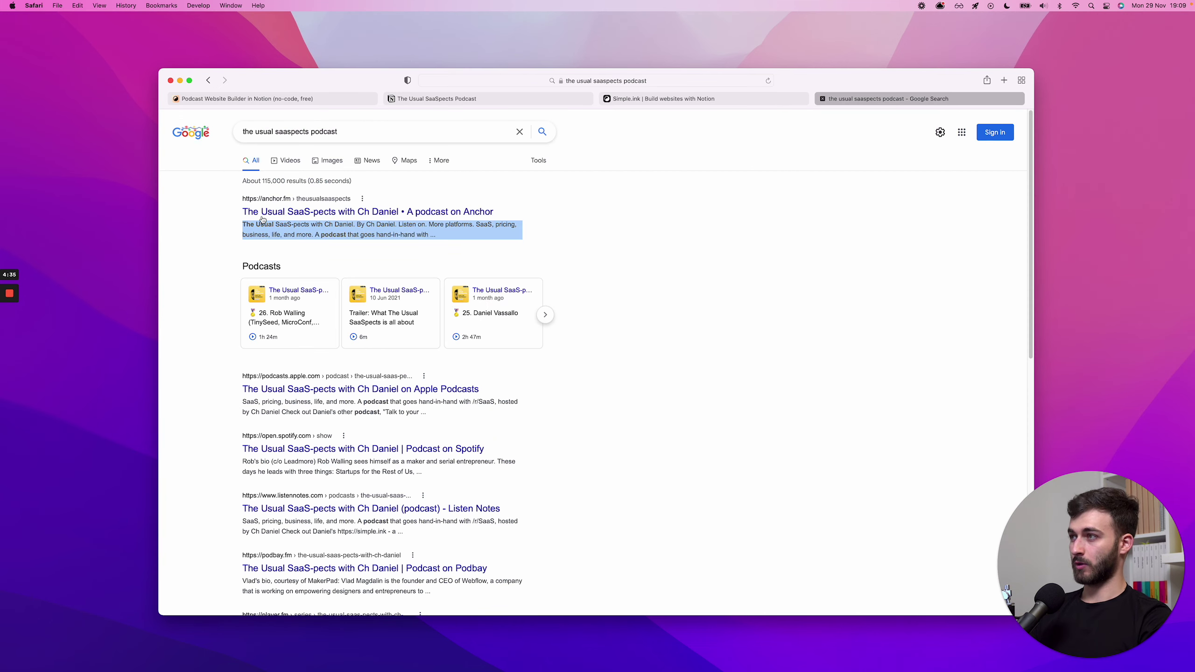
{"action": "key", "text": "ctrl+shift+Tab"}
{"action": "key", "text": "ctrl+Tab"}
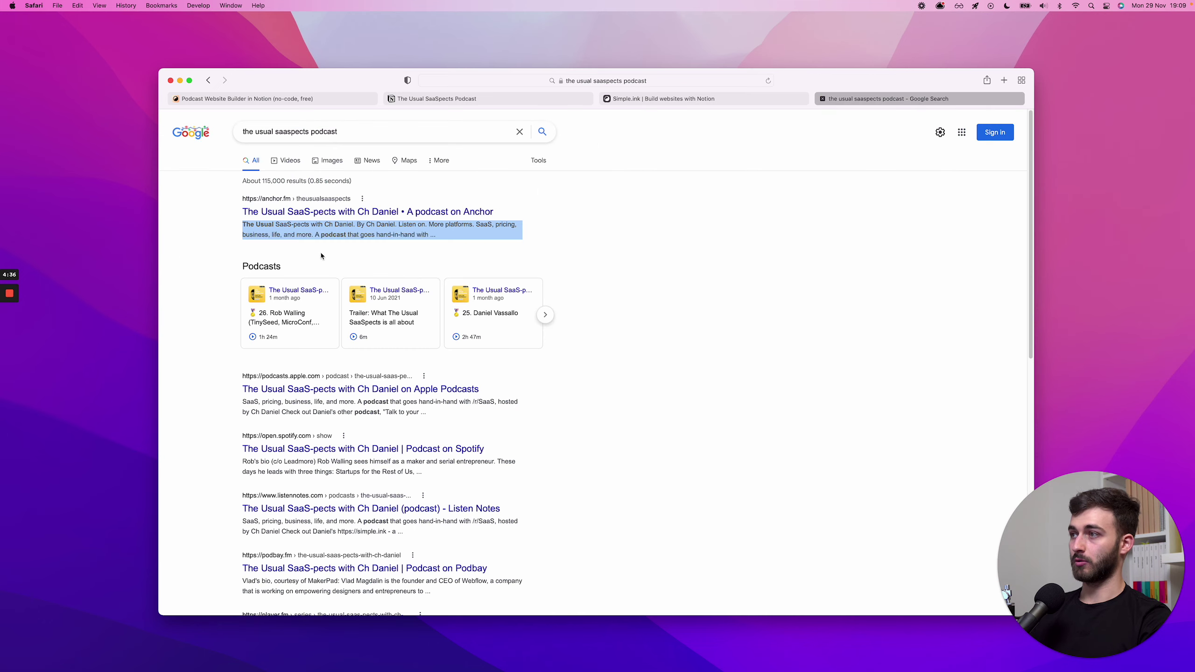
{"action": "key", "text": "super+c"}
{"action": "key", "text": "ctrl+shift+Tab"}
{"action": "key", "text": "super+v"}
Step: Trim the description so it ends with 'SaaS, pricing, business, life, and more'
{"action": "key", "text": "shift+alt+Left"}
{"action": "key", "text": "shift+alt+Left"}
{"action": "type", "text": "with"}
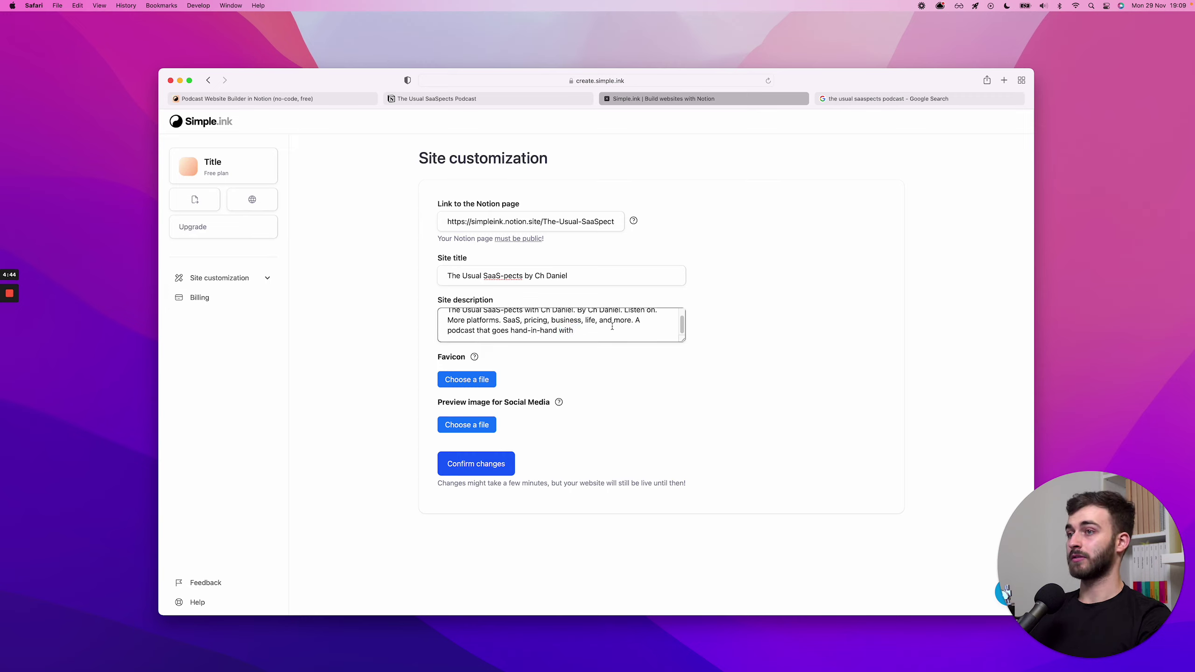
{"action": "left_click_drag", "start_coordinate": [632, 320], "coordinate": [687, 340]}
{"action": "key", "text": "BackSpace"}
{"action": "left_click", "coordinate": [758, 296]}
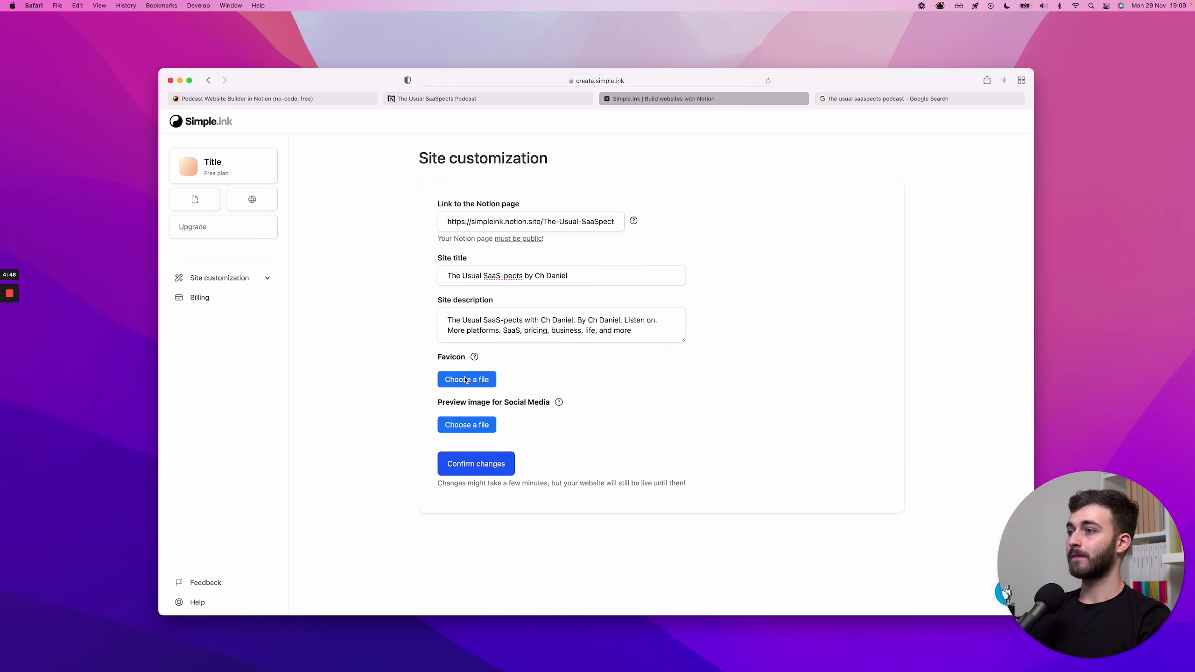
Step: Leave the favicon empty by closing the Uploadcare picker without uploading a file
{"action": "mouse_move", "coordinate": [474, 358]}
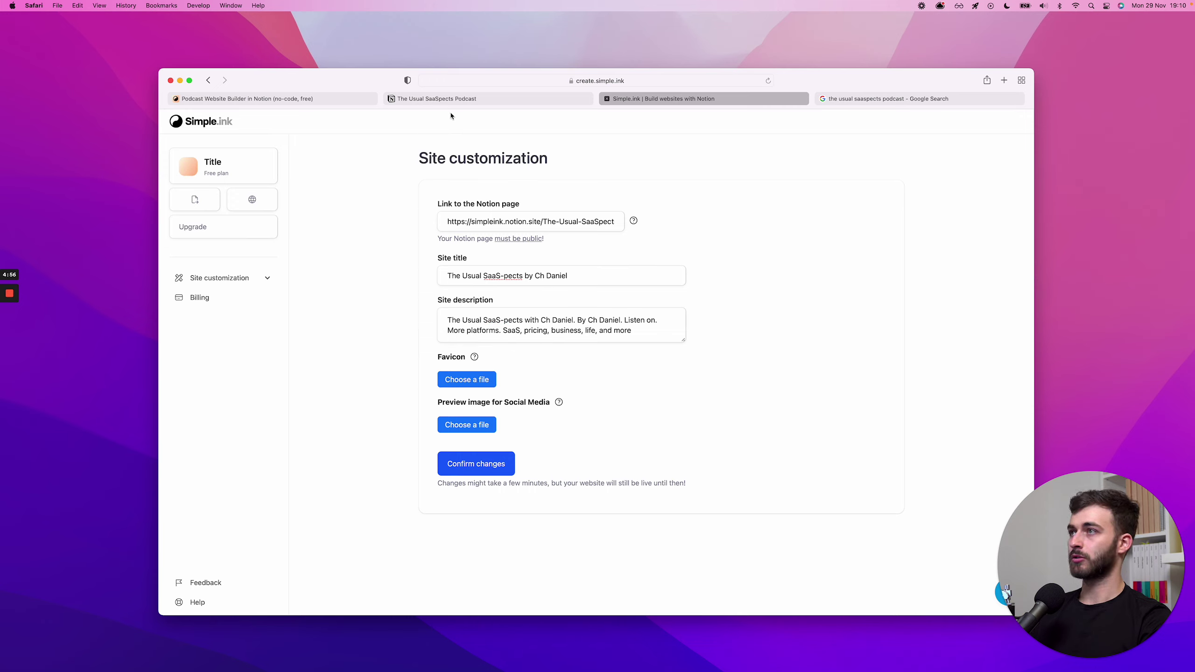
{"action": "left_click", "coordinate": [468, 380]}
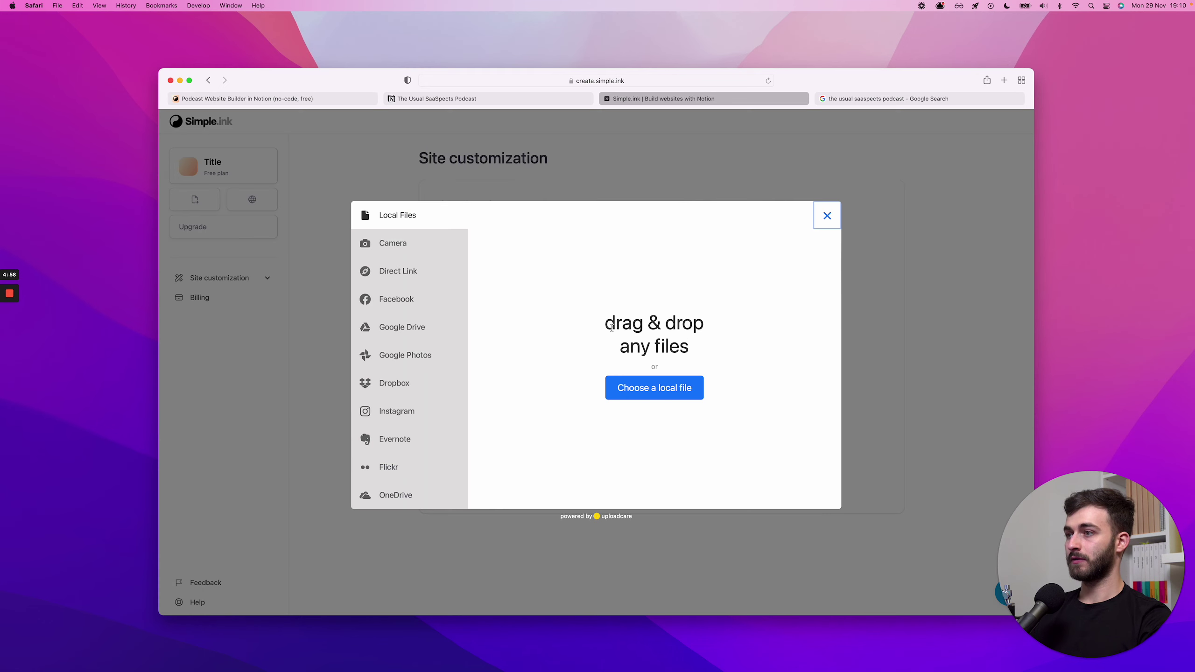
{"action": "left_click", "coordinate": [828, 216]}
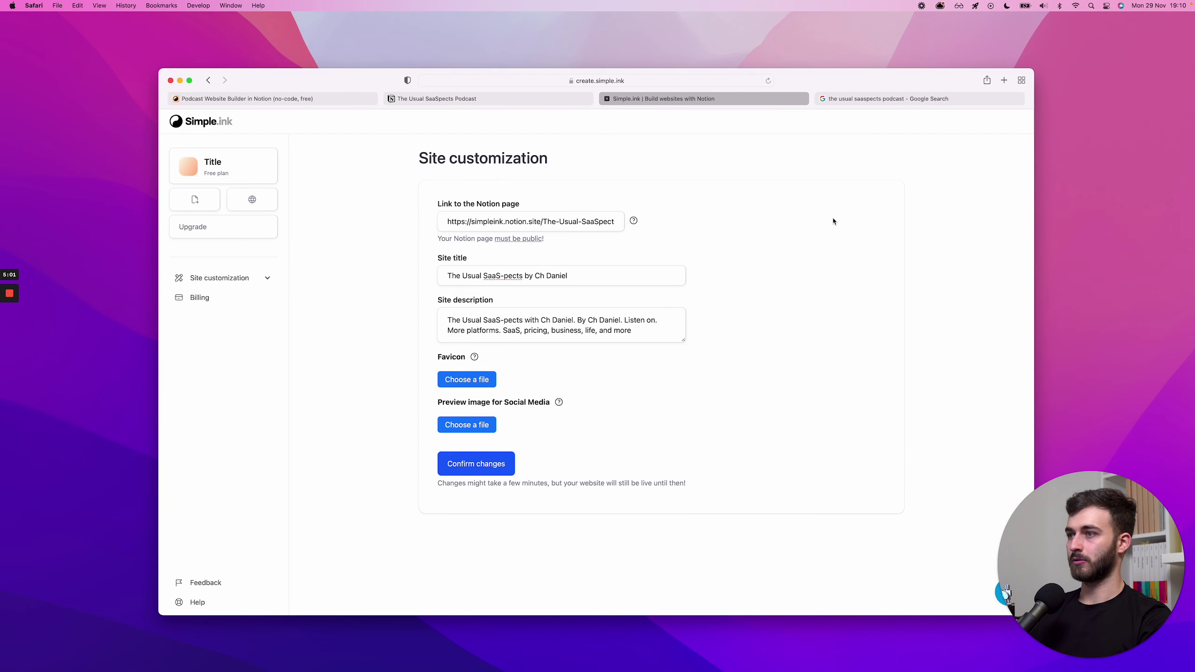
{"action": "mouse_move", "coordinate": [560, 402]}
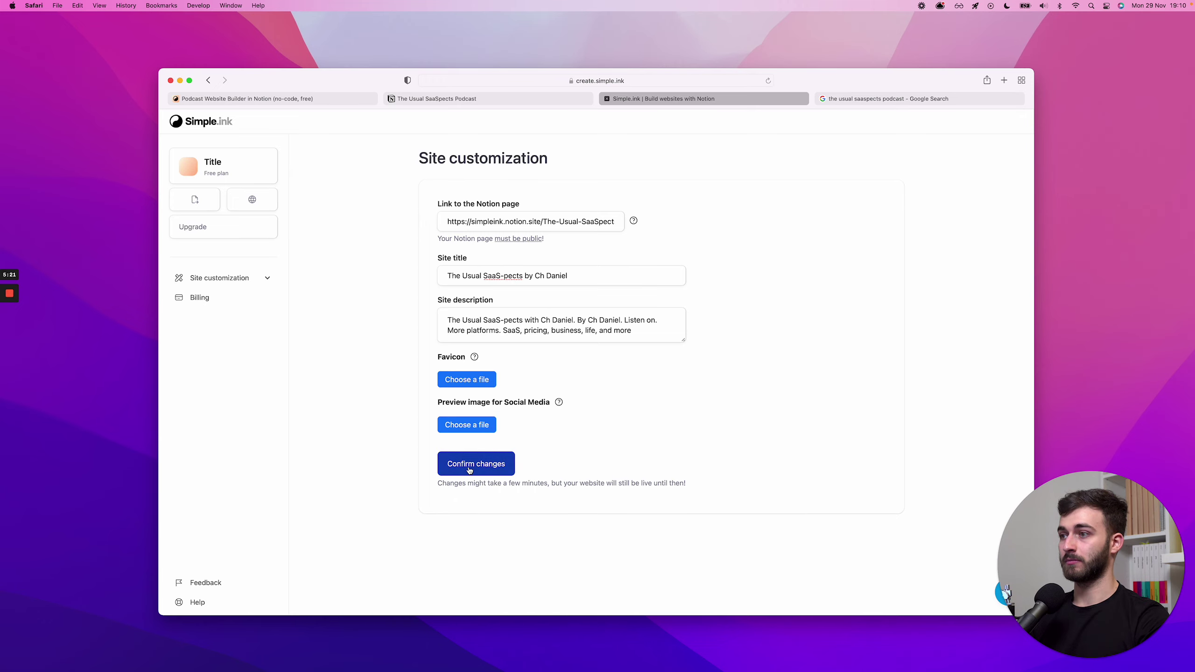
Step: Scroll through the Notion podcast page to look it over
{"action": "left_click", "coordinate": [474, 99]}
{"action": "scroll", "coordinate": [473, 242], "scroll_direction": "up", "scroll_amount": 5}
{"action": "scroll", "coordinate": [474, 243], "scroll_direction": "up", "scroll_amount": 3}
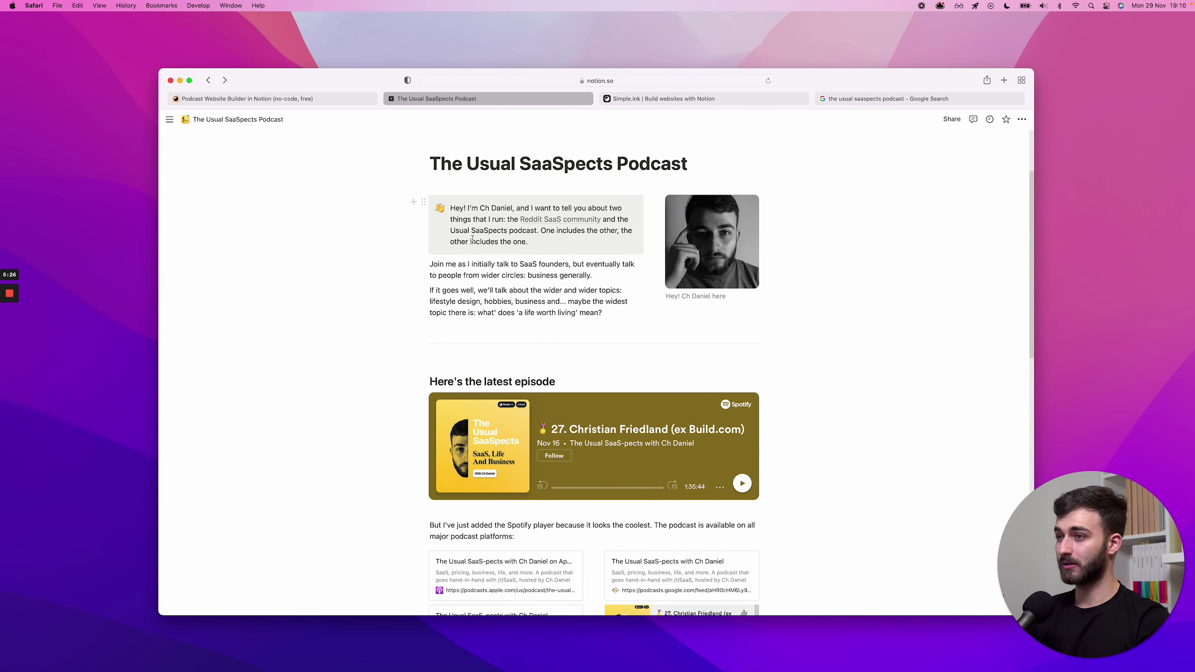
{"action": "scroll", "coordinate": [473, 240], "scroll_direction": "down", "scroll_amount": 1}
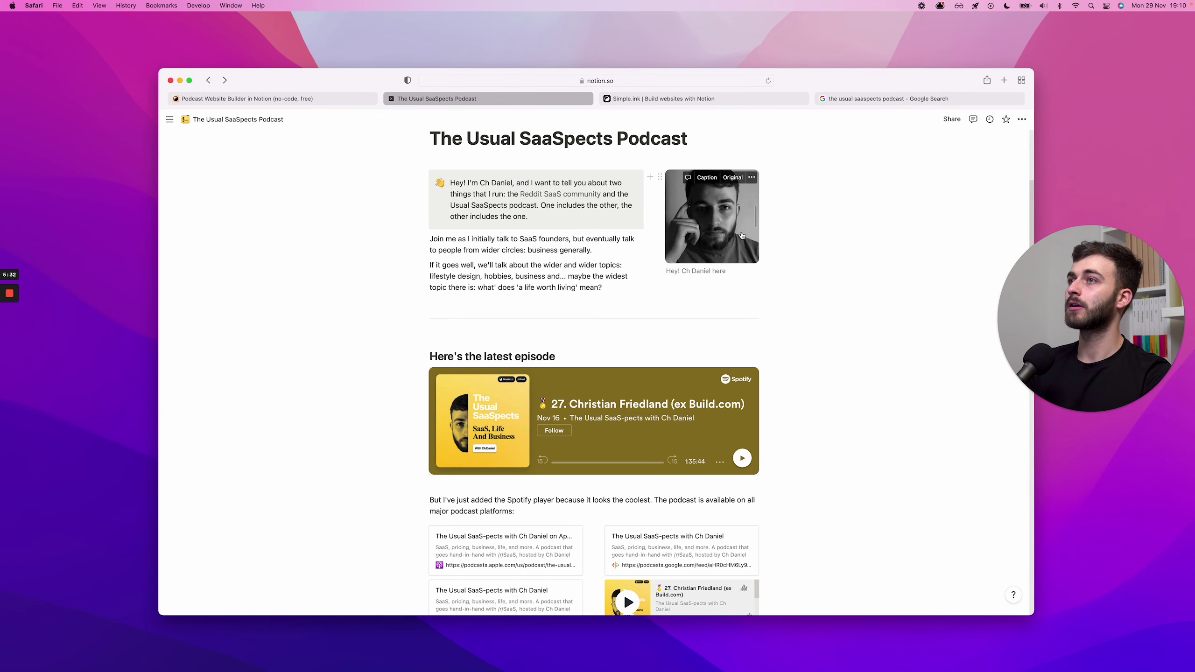
Step: On the Simple.ink site settings, open the support chat and close it again
{"action": "key", "text": "ctrl+Tab"}
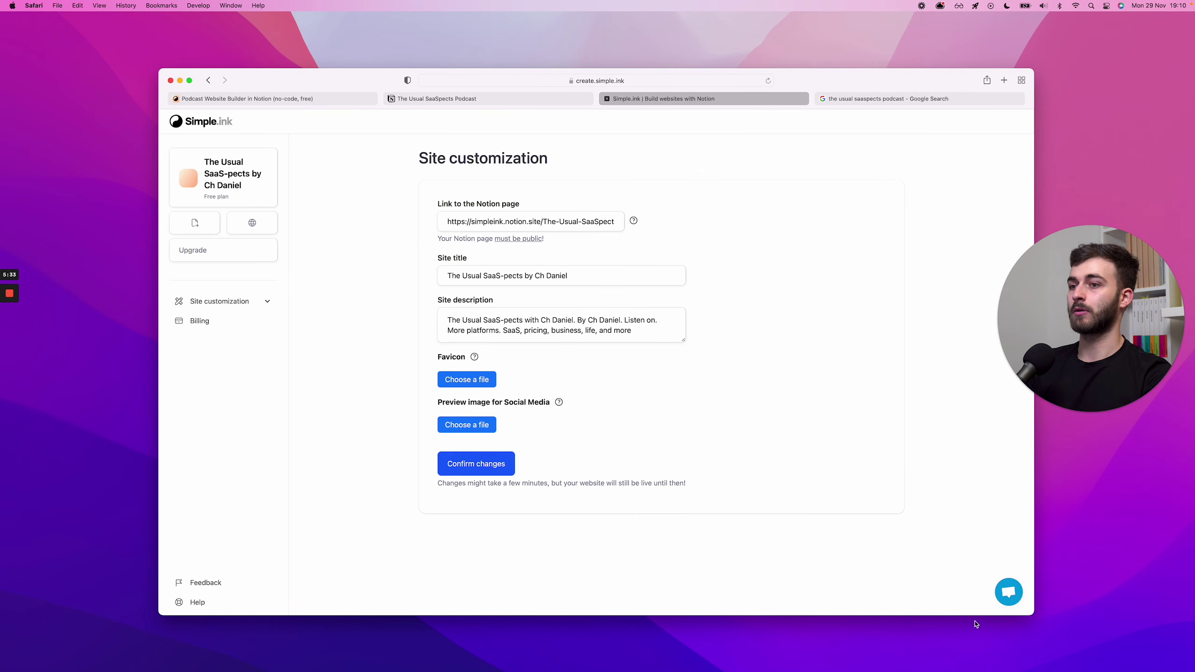
{"action": "left_click", "coordinate": [1007, 597]}
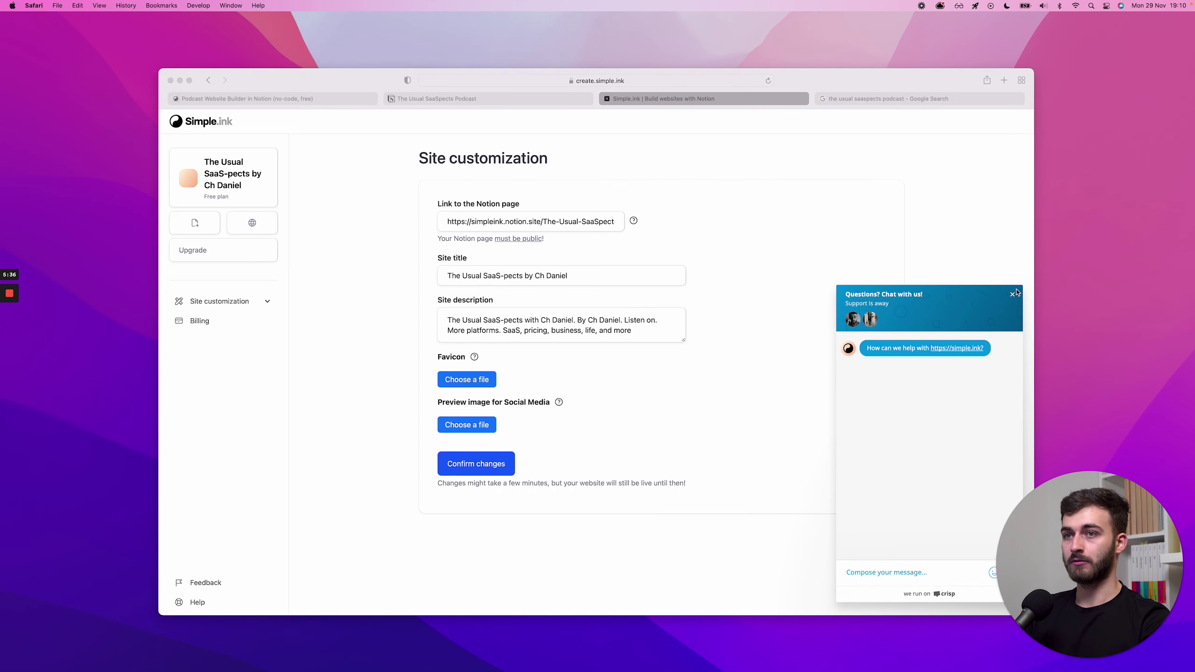
{"action": "left_click", "coordinate": [1016, 293]}
Step: Scroll the Podcast Website Builder page down to the 'Techies' template and customer reviews
{"action": "key", "text": "ctrl+shift+Tab"}
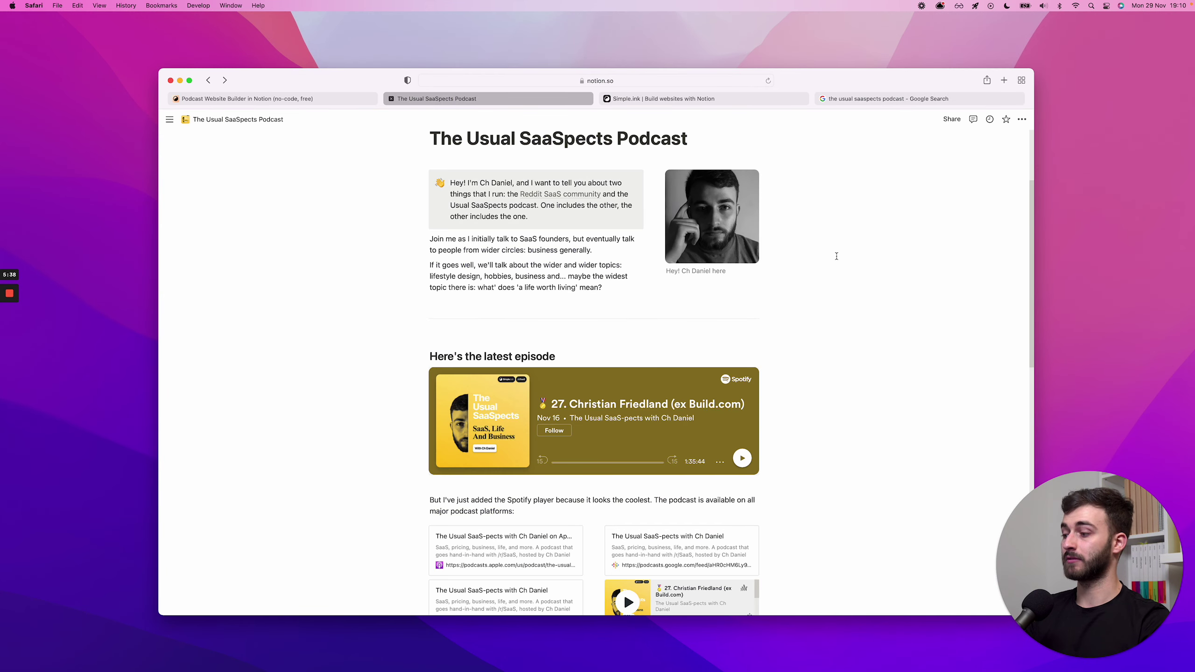
{"action": "key", "text": "ctrl+shift+Tab"}
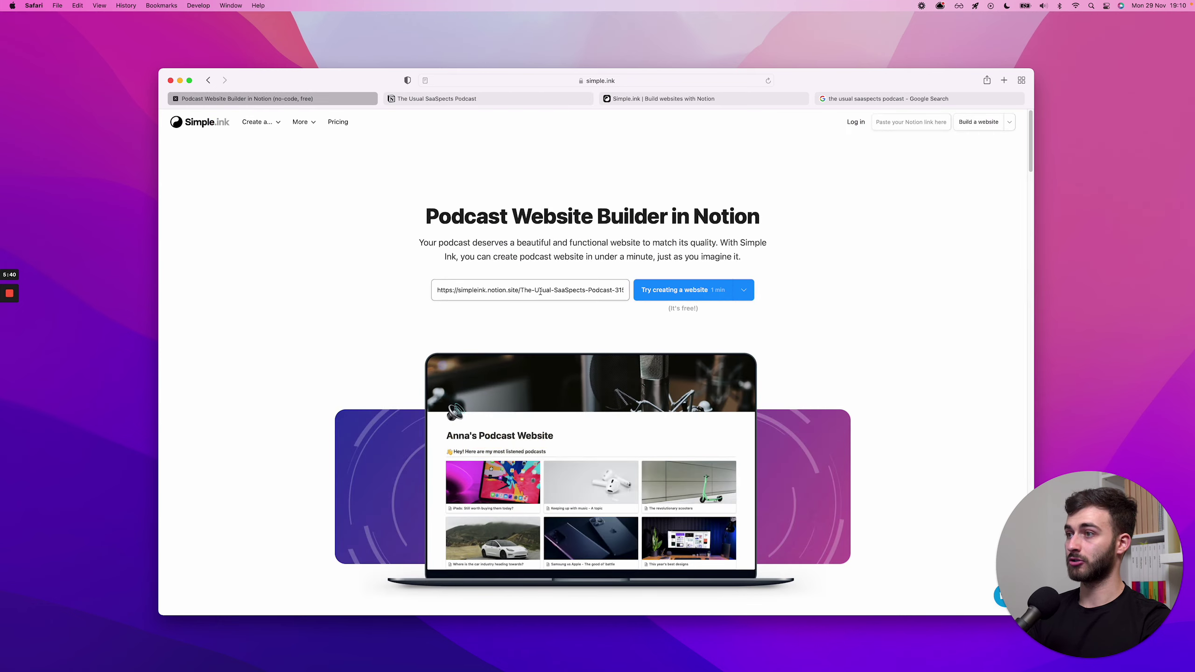
{"action": "scroll", "coordinate": [540, 291], "scroll_direction": "down", "scroll_amount": 5}
{"action": "scroll", "coordinate": [637, 446], "scroll_direction": "down", "scroll_amount": 4}
{"action": "scroll", "coordinate": [636, 446], "scroll_direction": "down", "scroll_amount": 10}
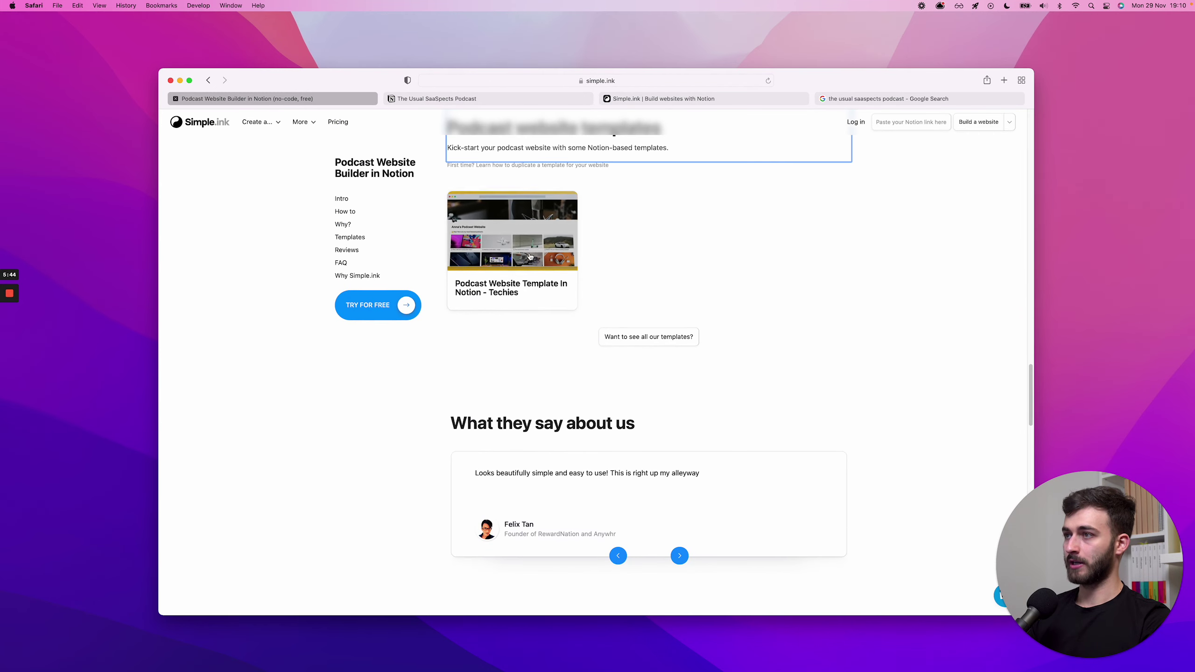
Step: Glance over the Notion podcast page's cover icon and title, then go back to Simple.ink customization
{"action": "left_click", "coordinate": [423, 100]}
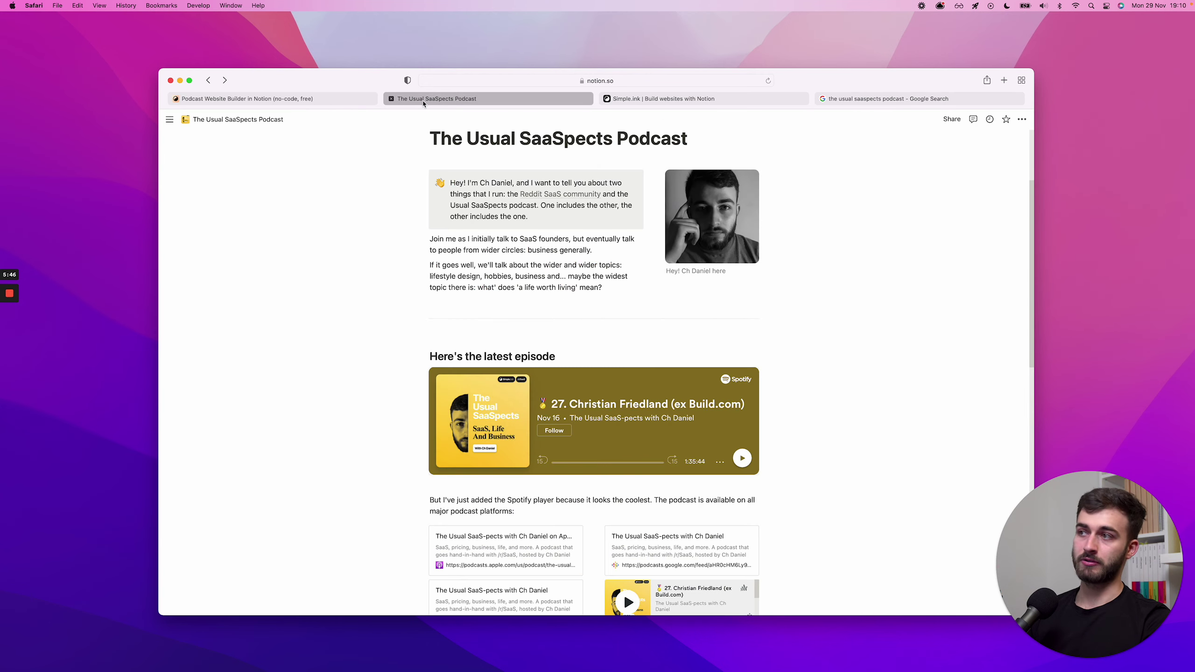
{"action": "scroll", "coordinate": [610, 443], "scroll_direction": "down", "scroll_amount": 2}
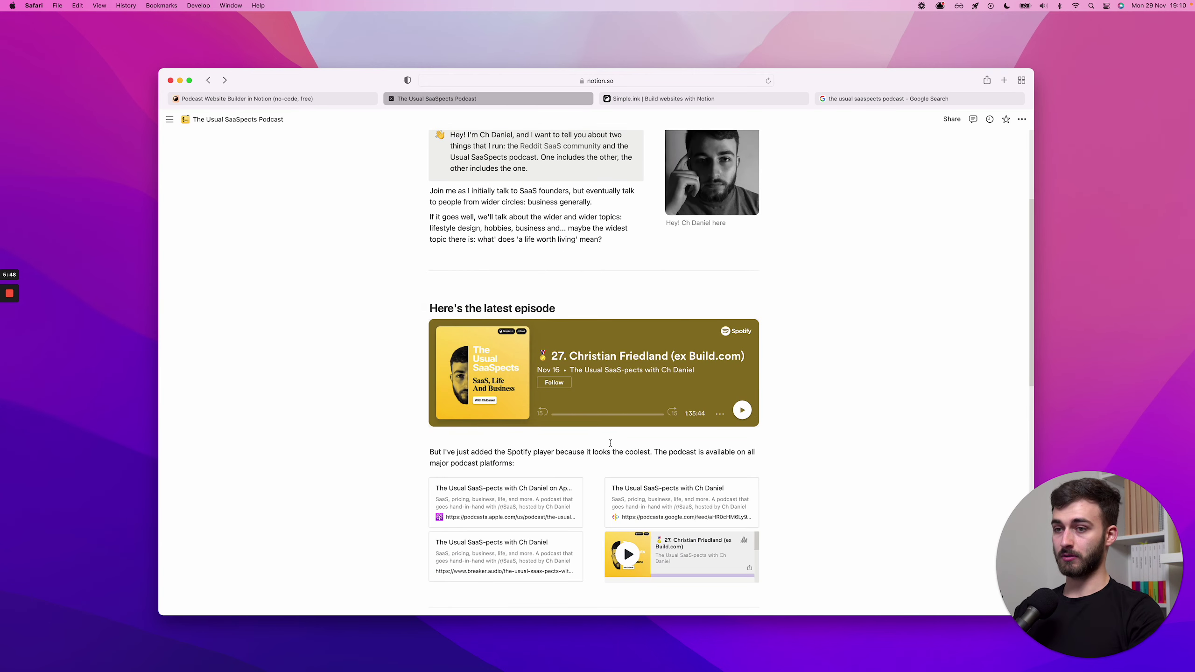
{"action": "scroll", "coordinate": [610, 443], "scroll_direction": "up", "scroll_amount": 5}
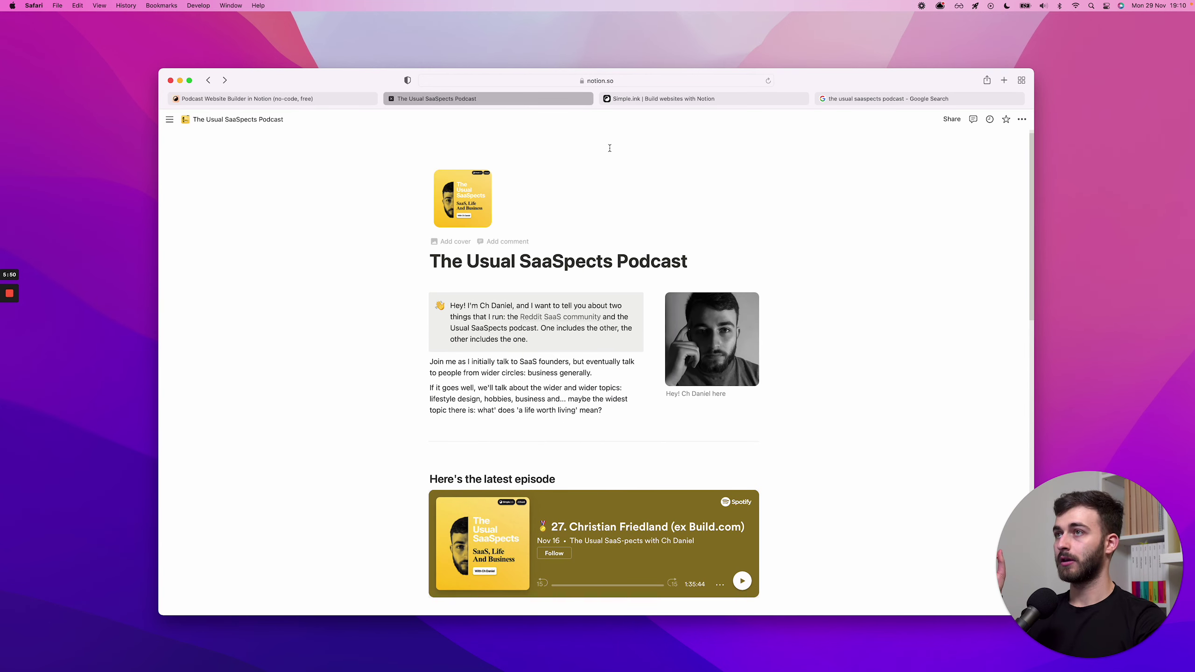
{"action": "left_click", "coordinate": [647, 100]}
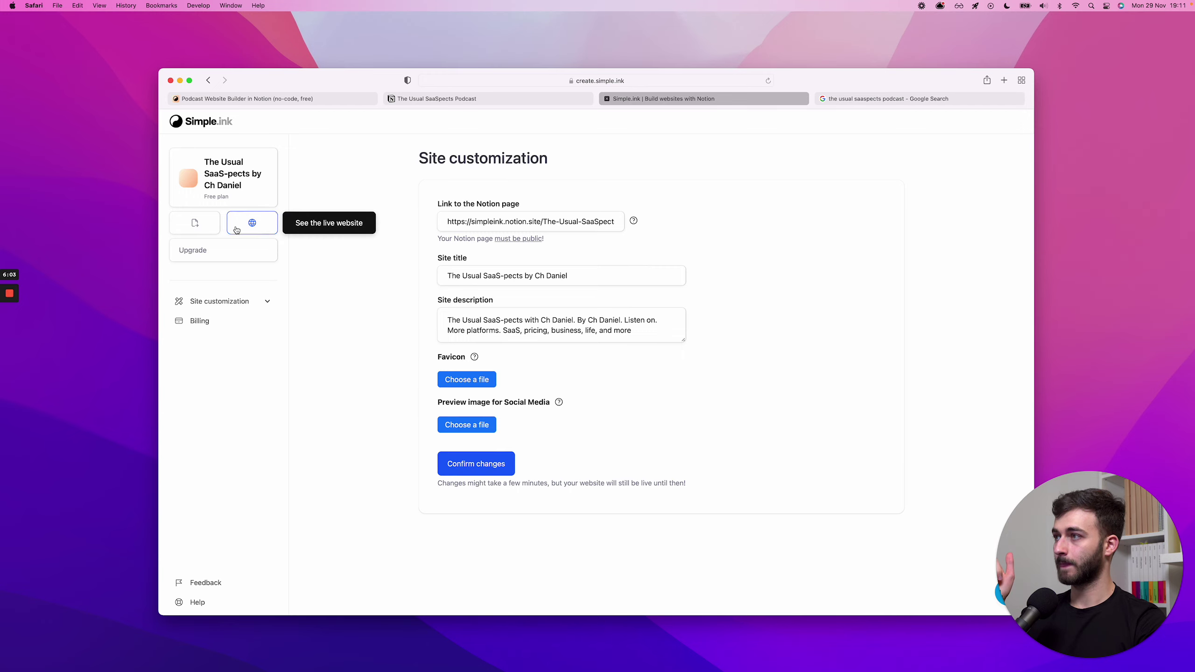
Step: After the live link fails, copy the 'the-usual-saaspects' domain into a new tab's address bar
{"action": "left_click", "coordinate": [265, 228]}
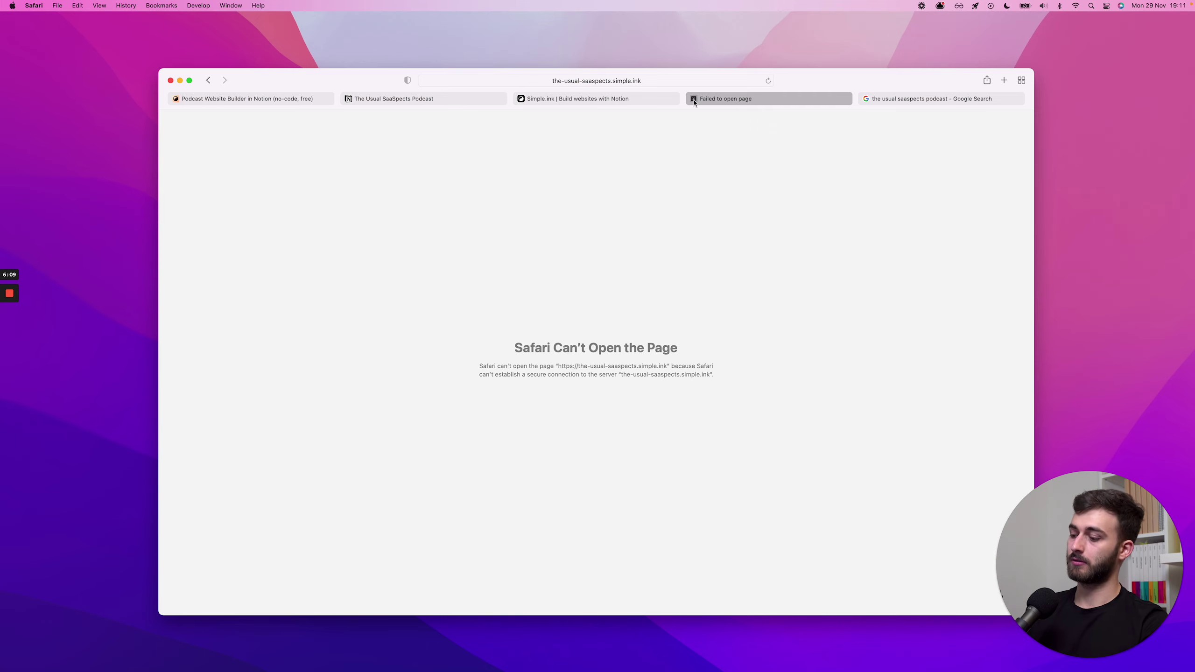
{"action": "left_click", "coordinate": [694, 99]}
{"action": "left_click", "coordinate": [694, 99]}
{"action": "left_click", "coordinate": [460, 220]}
{"action": "triple_click", "coordinate": [460, 219]}
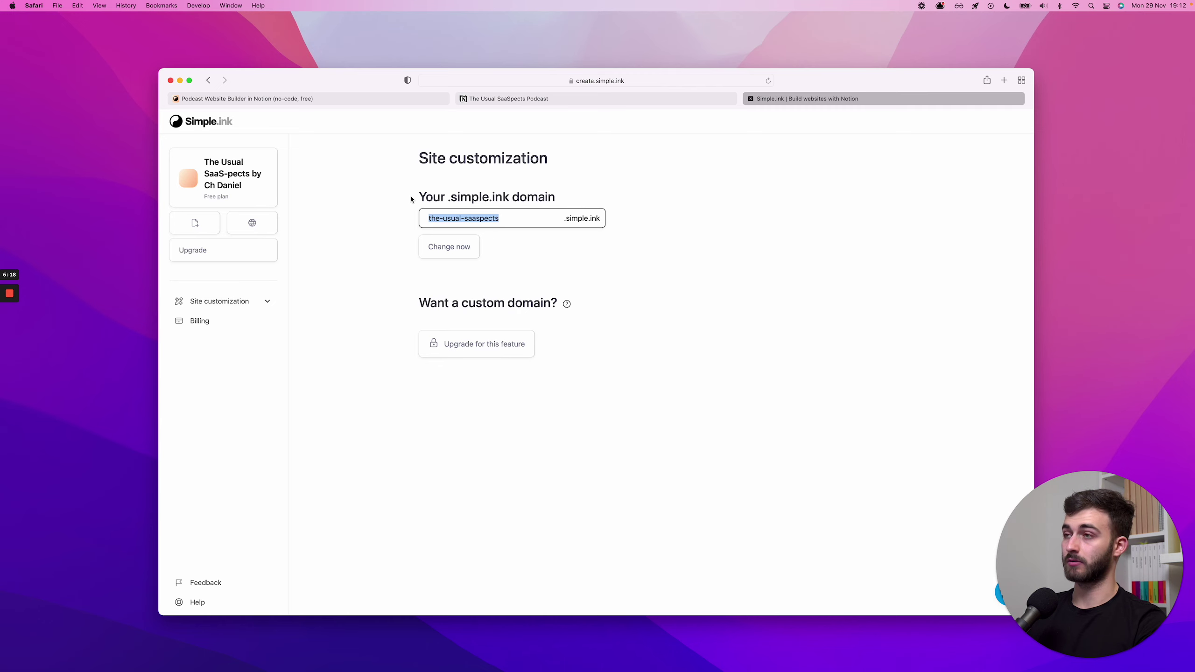
{"action": "key", "text": "super+c"}
{"action": "key", "text": "super+t"}
{"action": "key", "text": "super+v"}
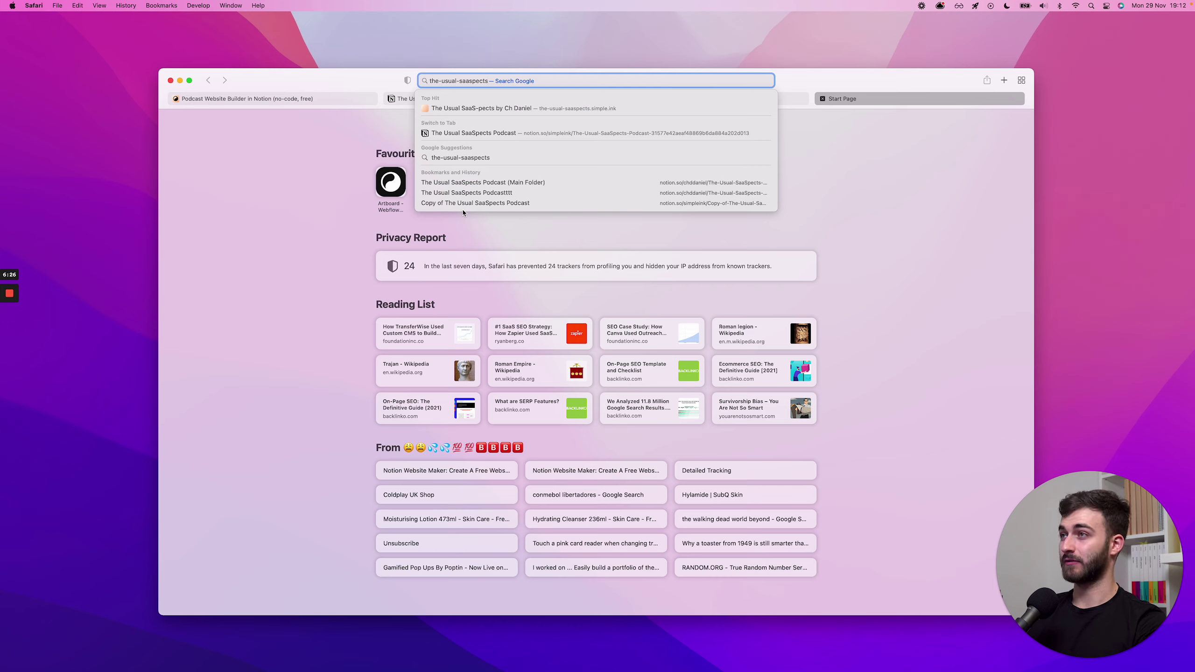
Step: Load the live site at the-usual-saaspects.simple.ink and scroll to the latest episode
{"action": "type", "text": "."}
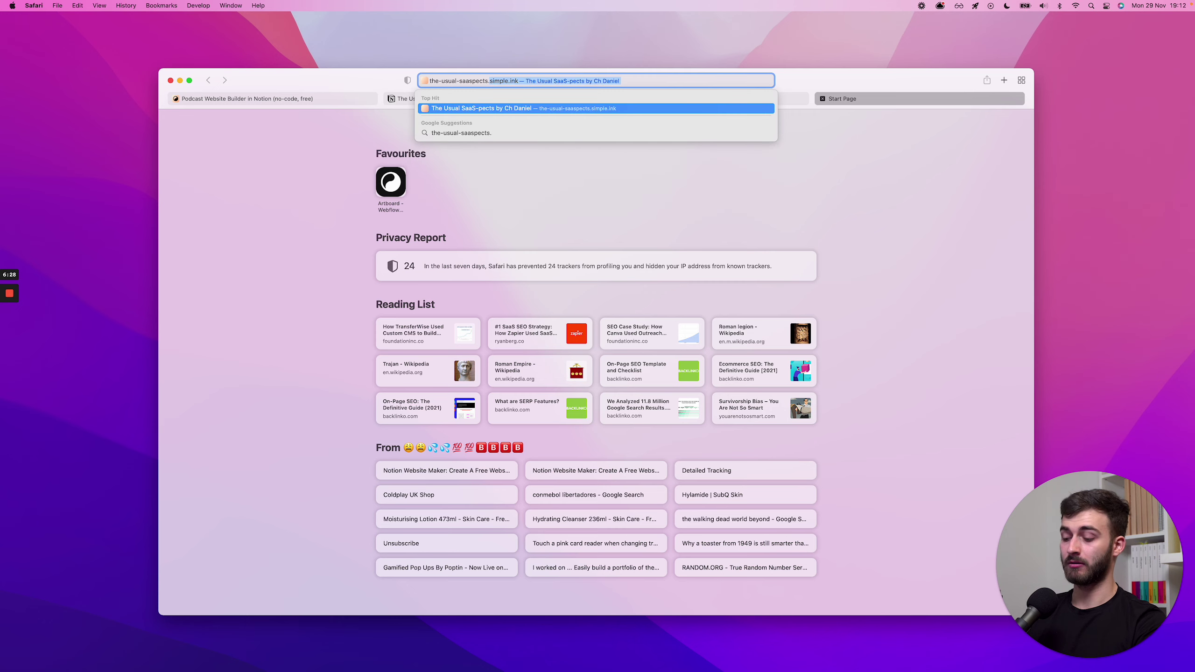
{"action": "type", "text": "simple"}
{"action": "key", "text": "Return"}
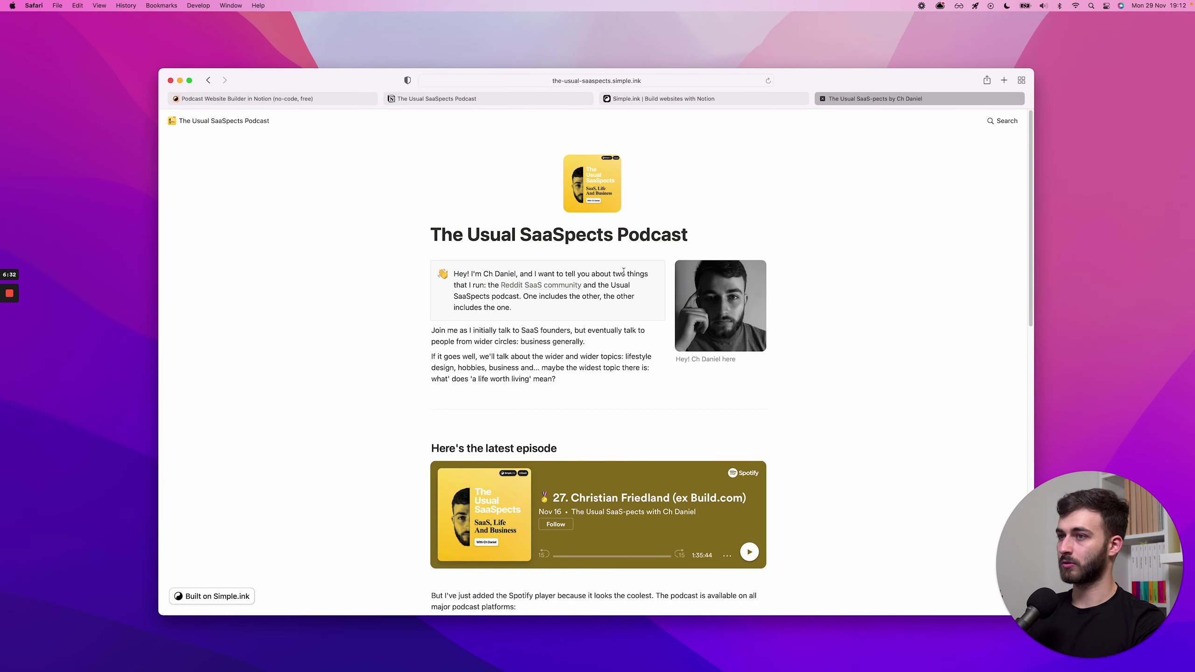
{"action": "scroll", "coordinate": [618, 236], "scroll_direction": "down", "scroll_amount": 2}
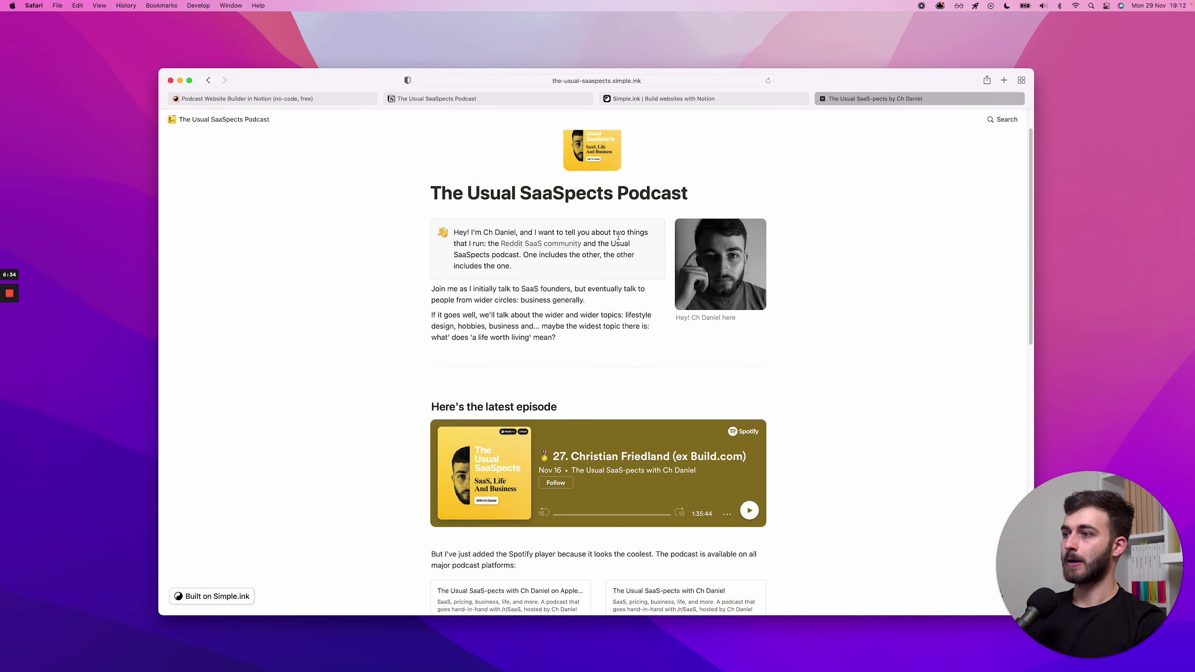
{"action": "scroll", "coordinate": [659, 245], "scroll_direction": "up", "scroll_amount": 1}
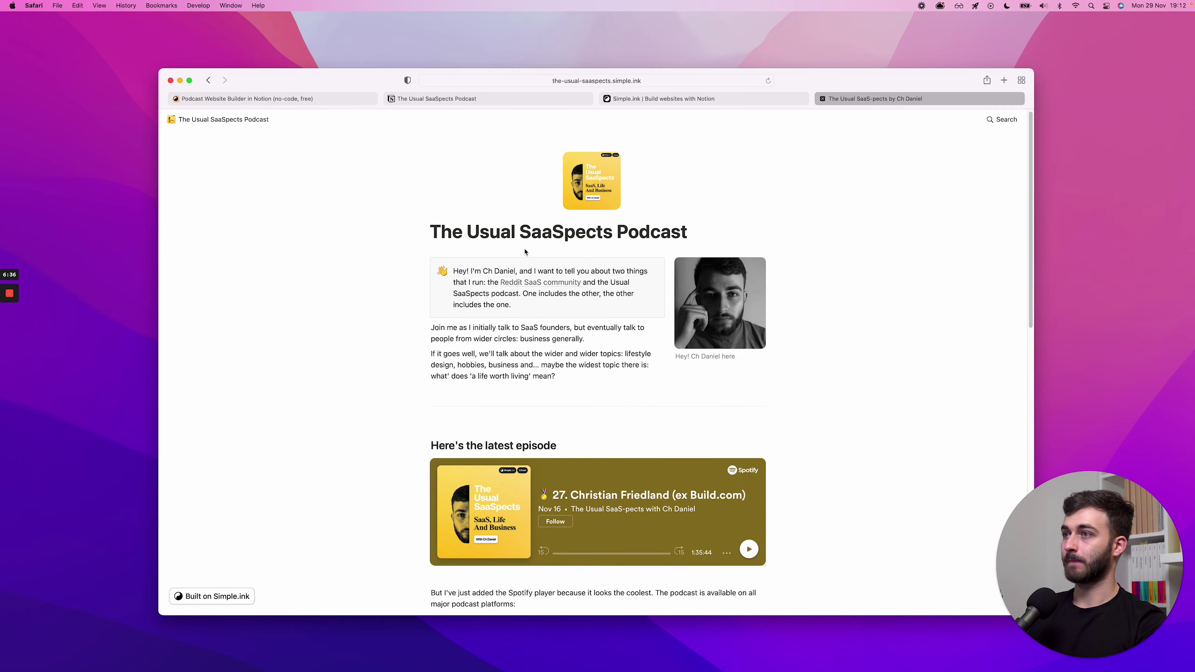
{"action": "scroll", "coordinate": [683, 247], "scroll_direction": "down", "scroll_amount": 1}
{"action": "scroll", "coordinate": [701, 250], "scroll_direction": "down", "scroll_amount": 3}
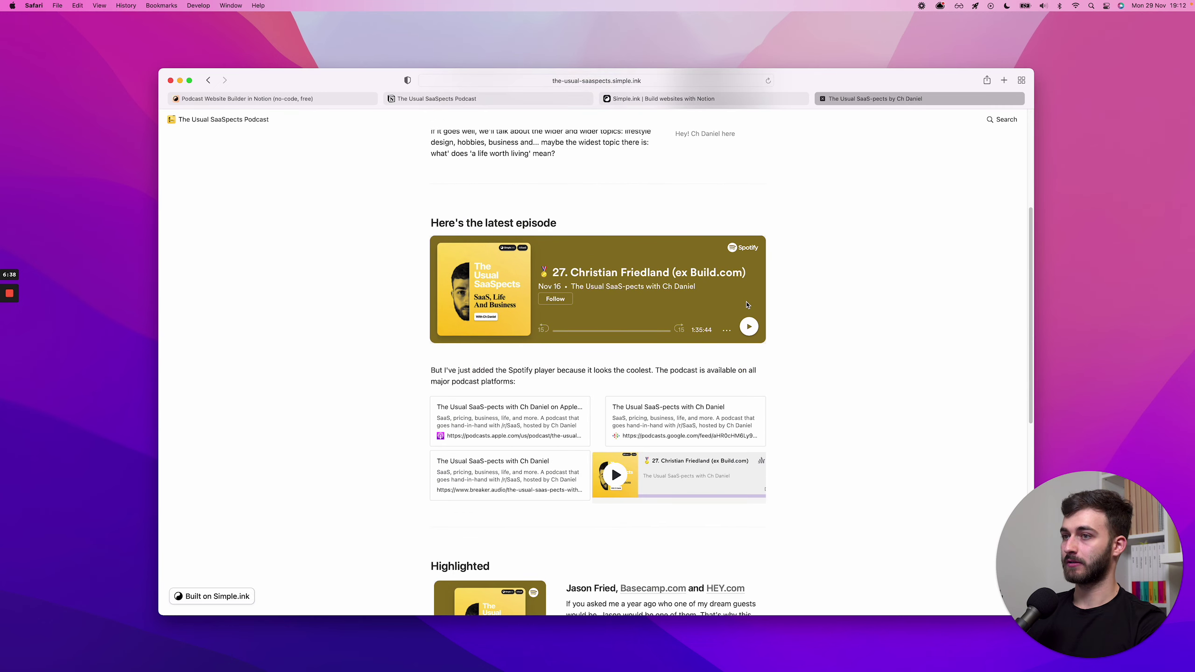
Step: Play and pause the latest Spotify episode, then scroll through to the feedback box and footer
{"action": "left_click", "coordinate": [749, 327]}
{"action": "left_click", "coordinate": [751, 330]}
{"action": "scroll", "coordinate": [781, 349], "scroll_direction": "down", "scroll_amount": 3}
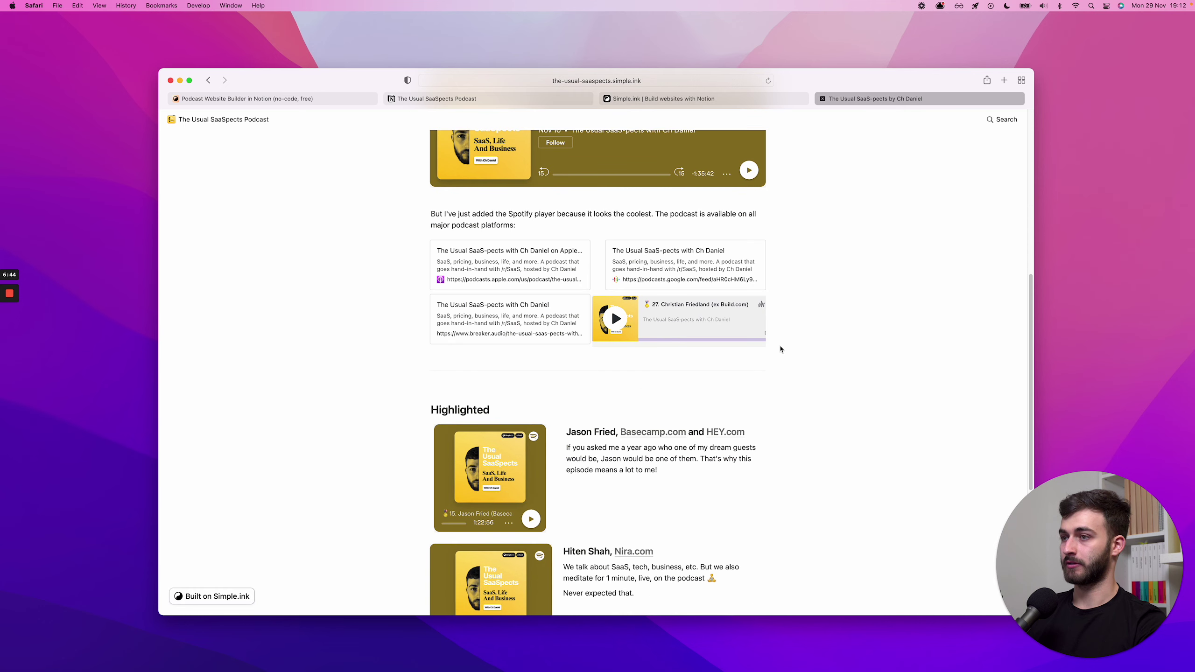
{"action": "scroll", "coordinate": [781, 349], "scroll_direction": "down", "scroll_amount": 6}
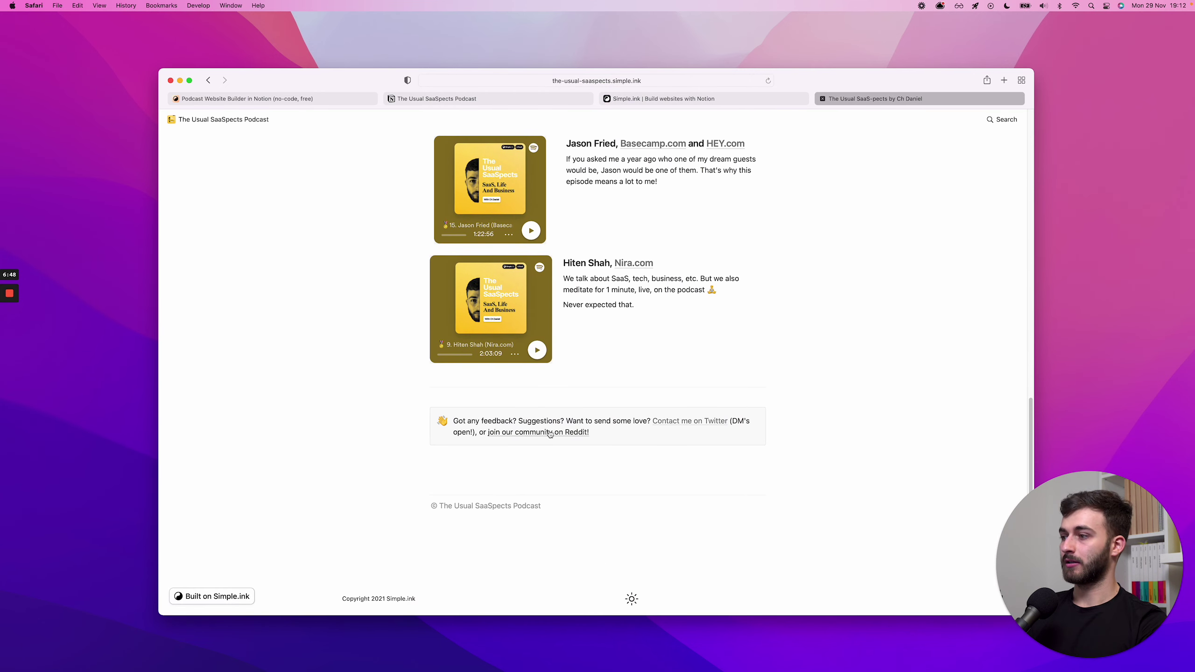
{"action": "scroll", "coordinate": [654, 350], "scroll_direction": "up", "scroll_amount": 3}
{"action": "scroll", "coordinate": [653, 350], "scroll_direction": "up", "scroll_amount": 4}
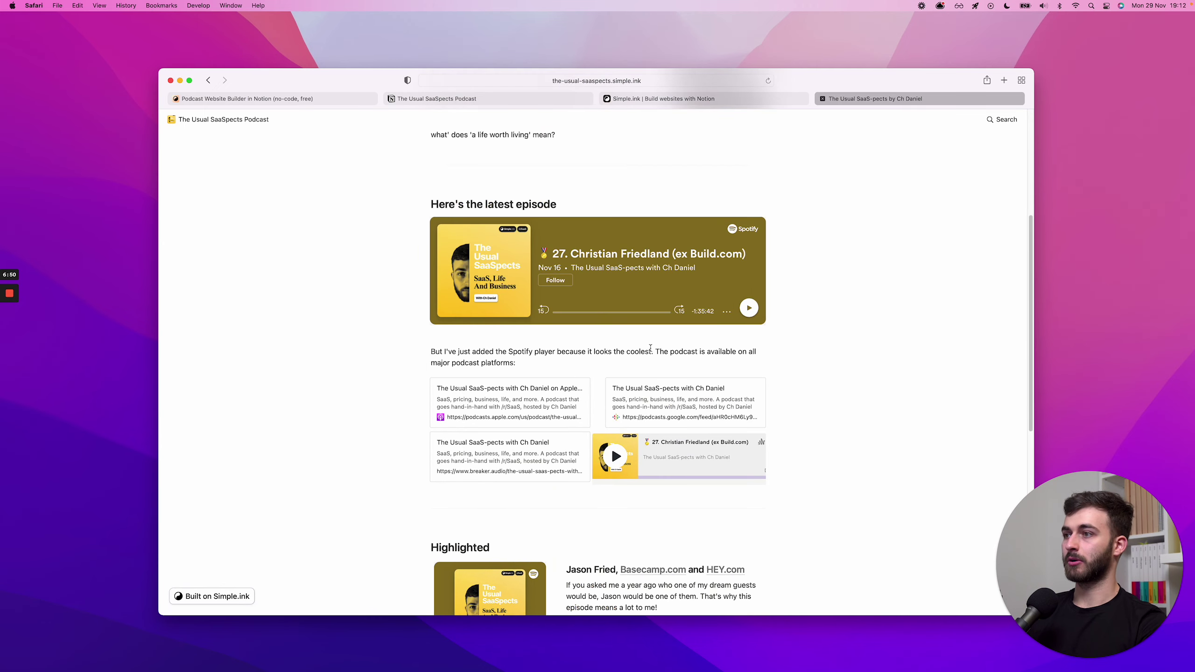
{"action": "scroll", "coordinate": [622, 414], "scroll_direction": "up", "scroll_amount": 1}
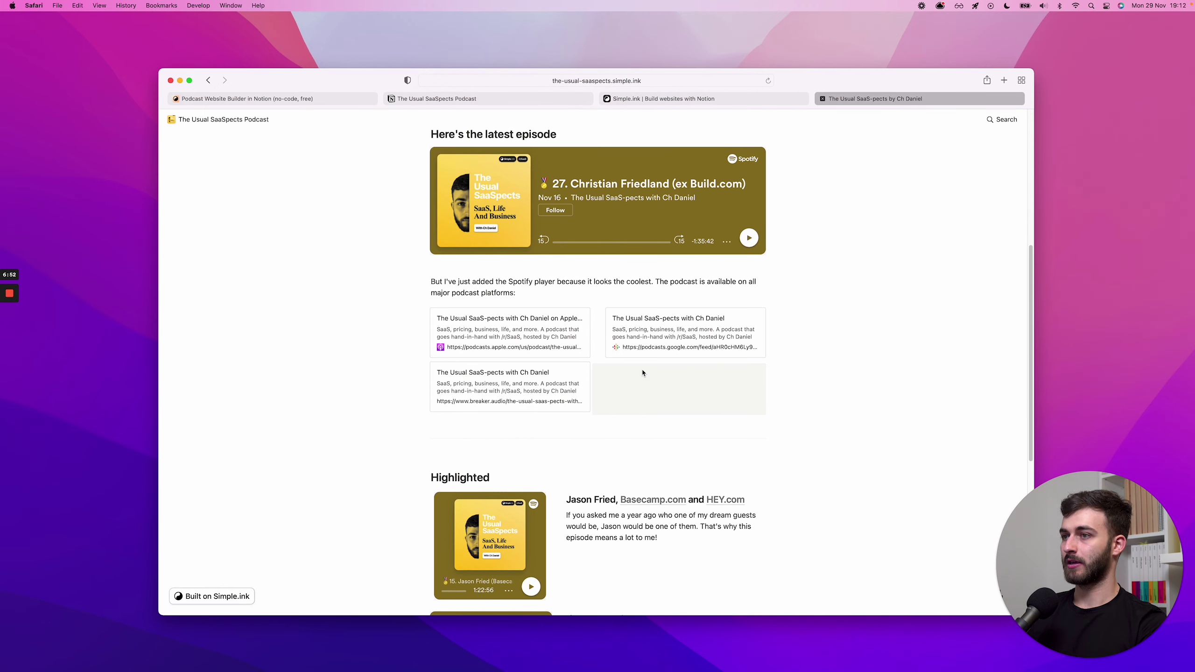
{"action": "scroll", "coordinate": [829, 378], "scroll_direction": "down", "scroll_amount": 7}
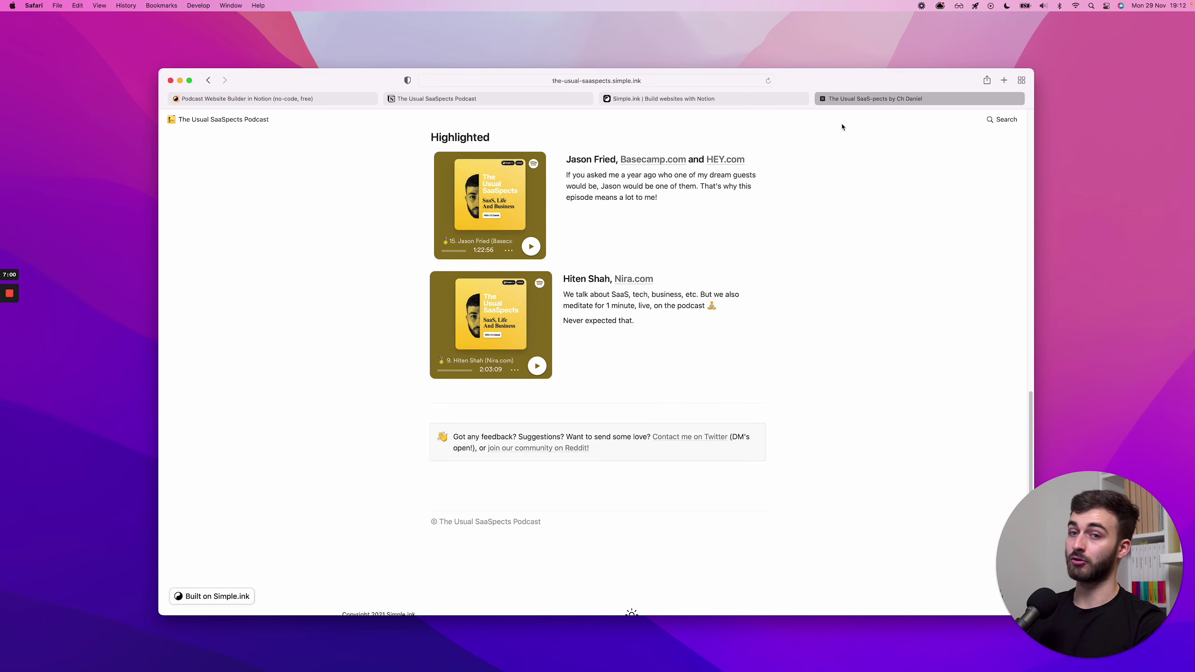
Step: Return to the Notion podcast page and scroll through its episode embeds
{"action": "key", "text": "ctrl+Tab"}
{"action": "key", "text": "ctrl+Tab"}
{"action": "key", "text": "ctrl+Tab"}
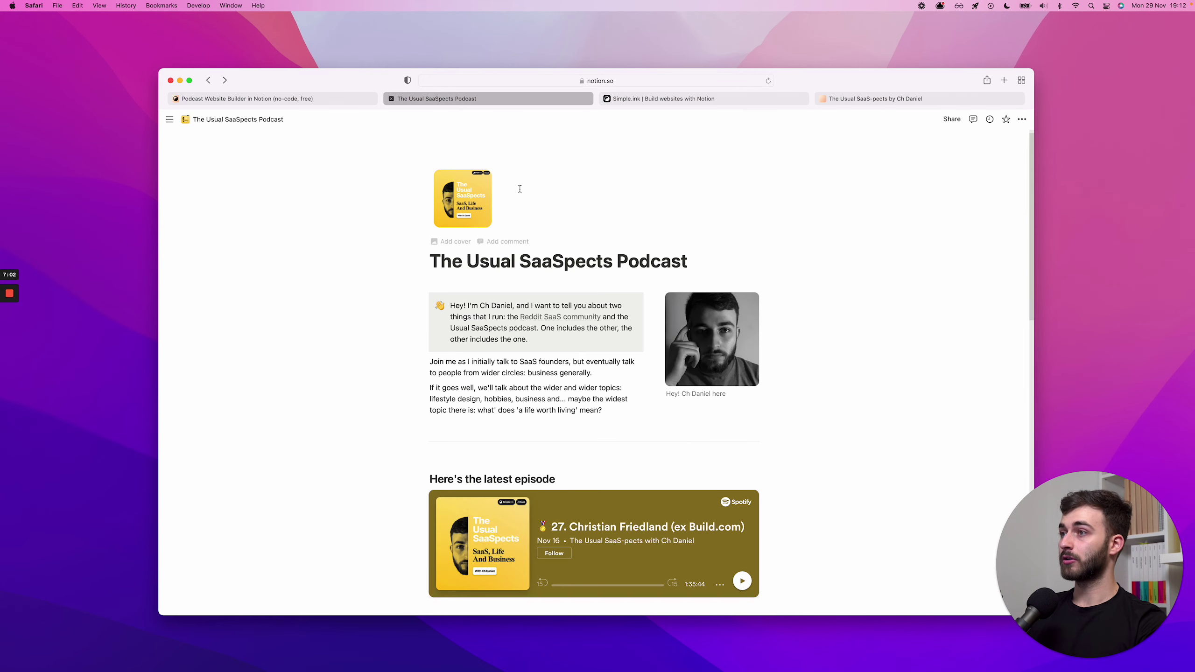
{"action": "left_click", "coordinate": [394, 183]}
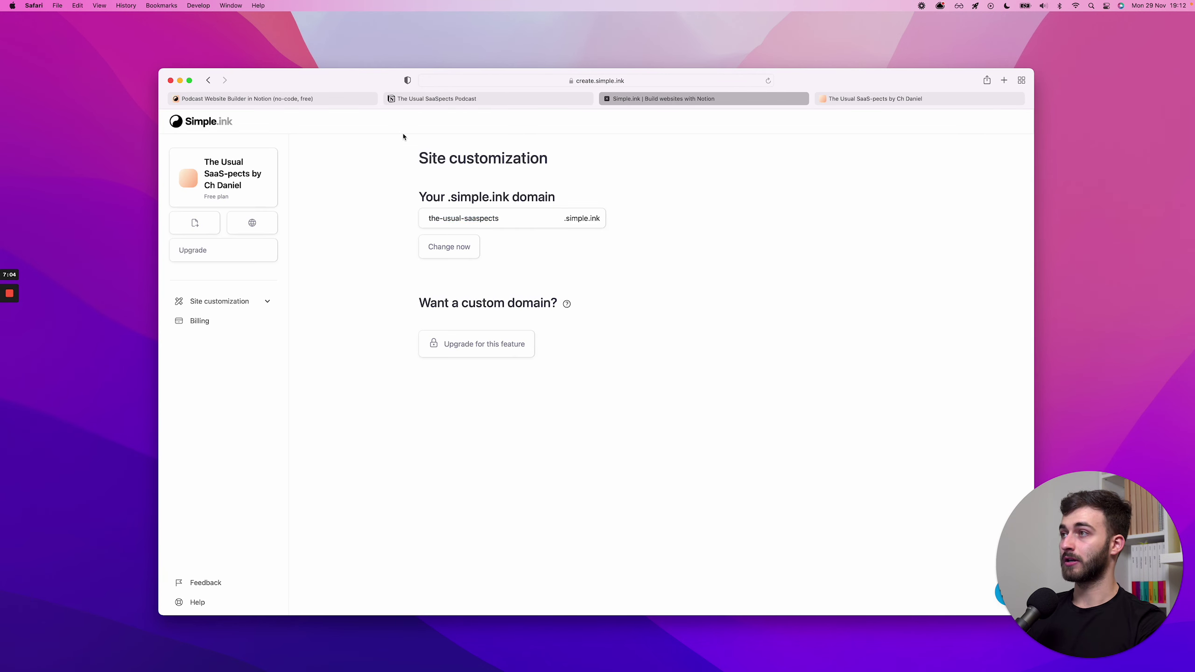
{"action": "left_click", "coordinate": [427, 101]}
{"action": "scroll", "coordinate": [431, 250], "scroll_direction": "down", "scroll_amount": 5}
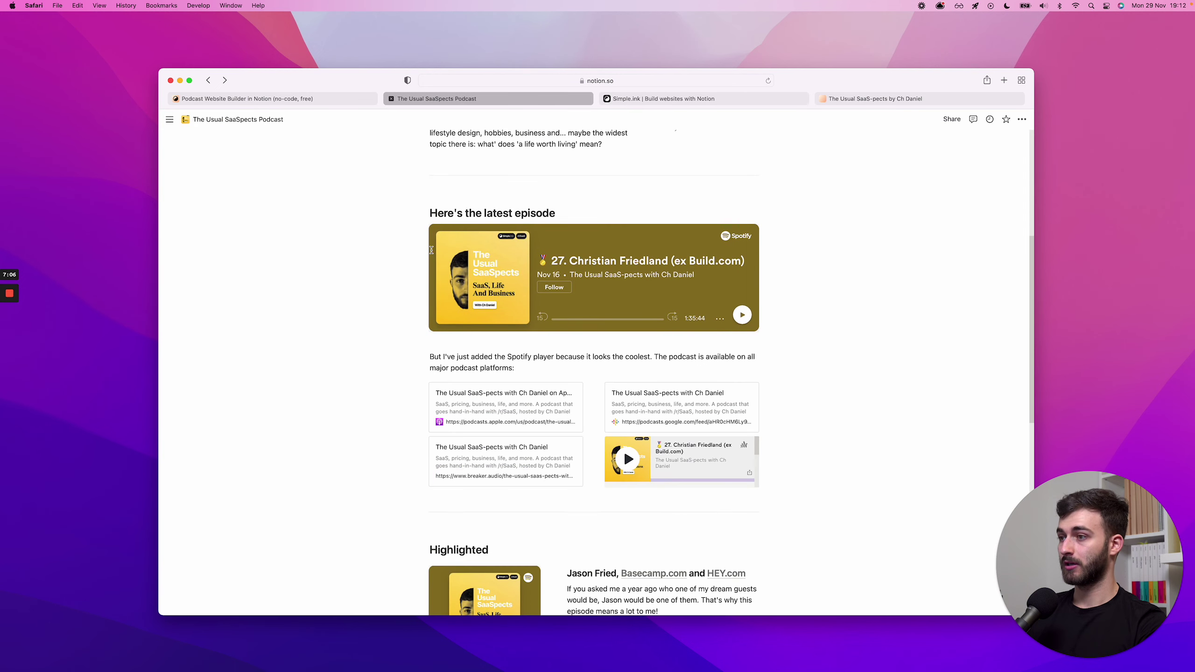
{"action": "scroll", "coordinate": [431, 250], "scroll_direction": "down", "scroll_amount": 6}
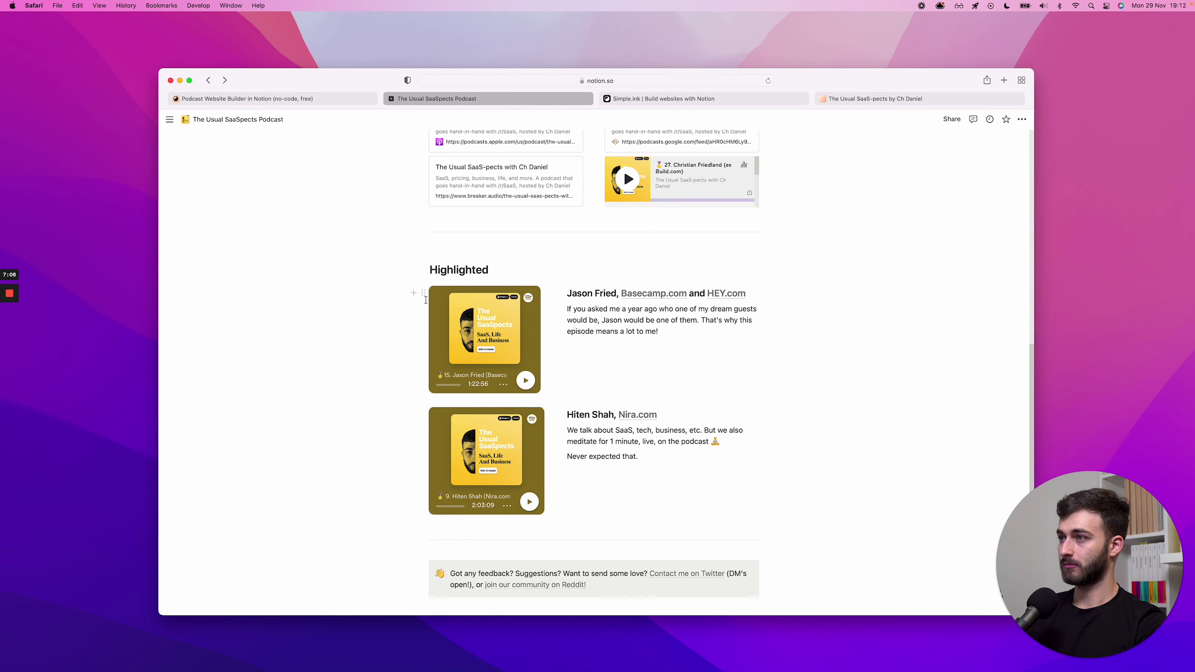
{"action": "scroll", "coordinate": [426, 300], "scroll_direction": "up", "scroll_amount": 1}
Step: Load the show's Anchor page (anchor.fm/theusualsaaspects) in a new tab
{"action": "key", "text": "super+t"}
{"action": "type", "text": "andhor.fm/theusualsaaspects"}
{"action": "key", "text": "Return"}
Step: Copy episode 27's Anchor web address and switch back to the Notion podcast page
{"action": "scroll", "coordinate": [513, 313], "scroll_direction": "down", "scroll_amount": 5}
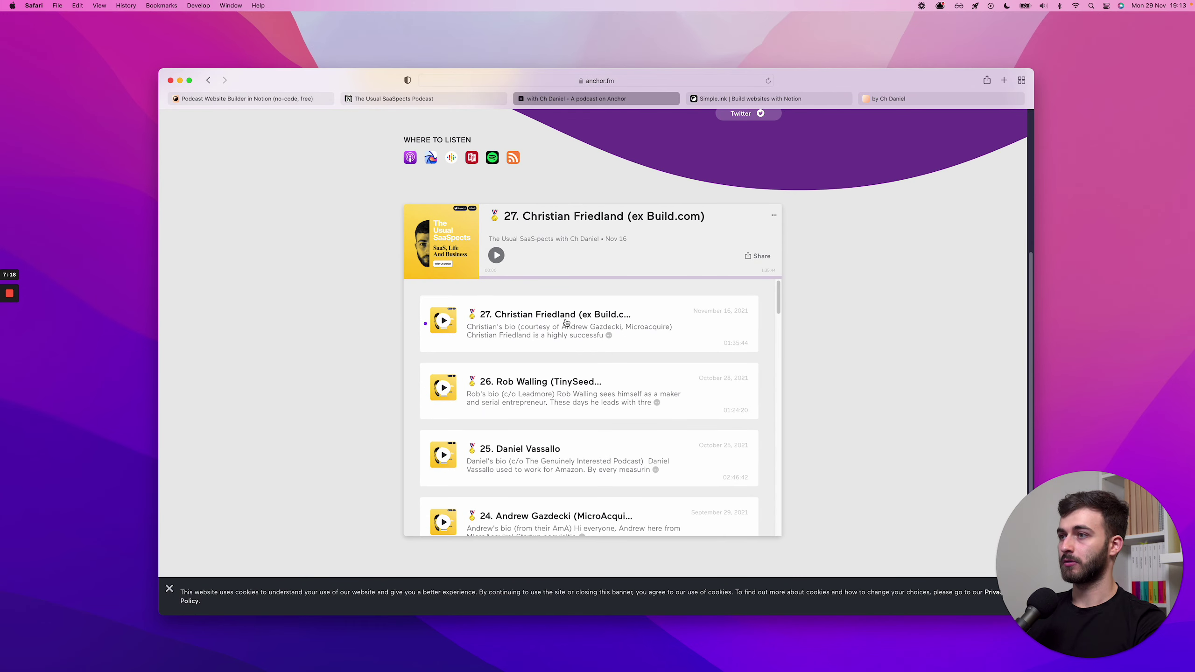
{"action": "scroll", "coordinate": [564, 330], "scroll_direction": "up", "scroll_amount": 5}
{"action": "scroll", "coordinate": [554, 240], "scroll_direction": "down", "scroll_amount": 2}
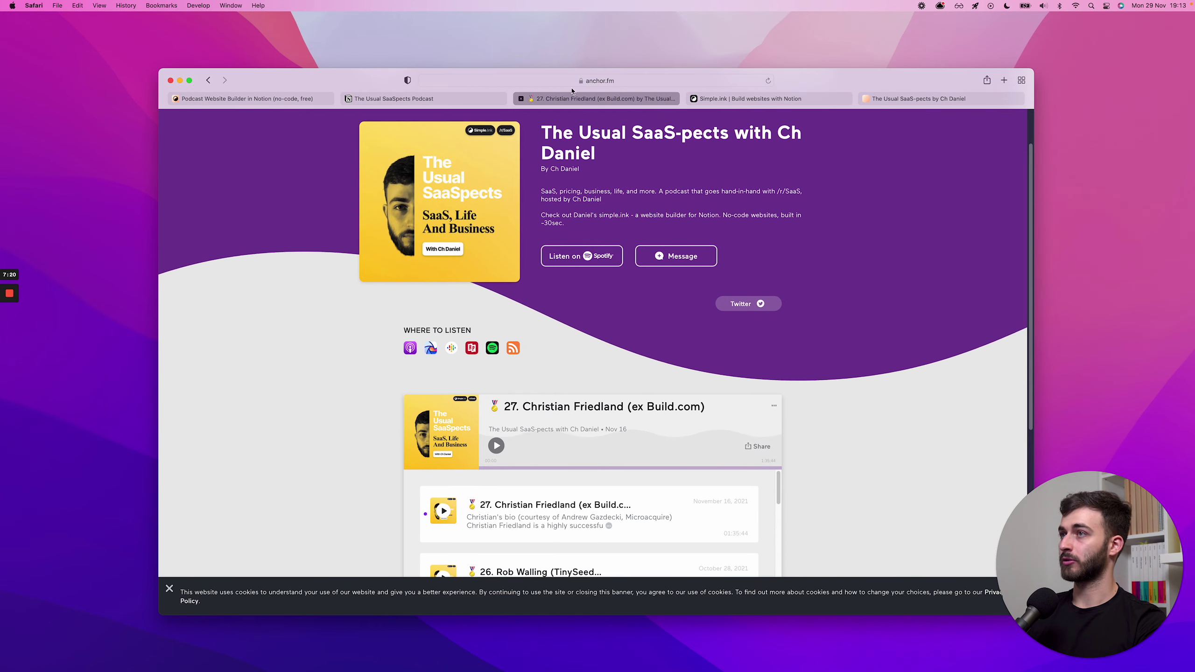
{"action": "left_click", "coordinate": [578, 81]}
{"action": "right_click", "coordinate": [579, 85]}
{"action": "left_click", "coordinate": [588, 97]}
{"action": "key", "text": "ctrl+shift+Tab"}
{"action": "key", "text": "ctrl+shift+Tab"}
Step: Add an Embed block with the episode 27 Anchor link under the Hiten Shah highlight
{"action": "scroll", "coordinate": [593, 391], "scroll_direction": "down", "scroll_amount": 5}
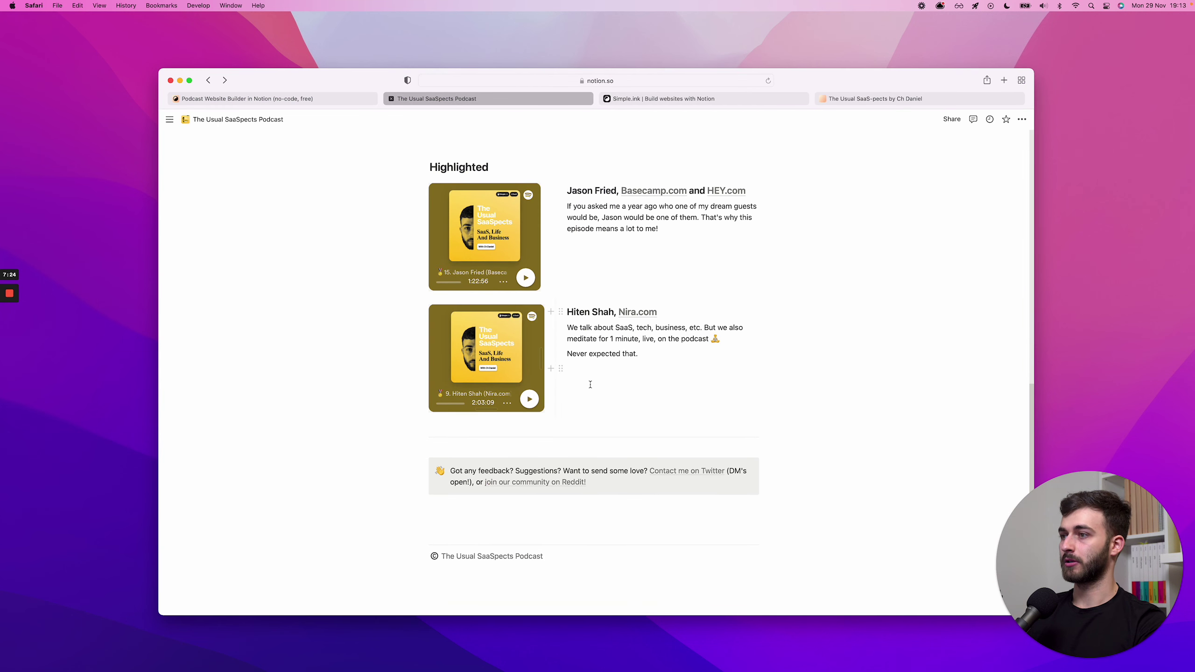
{"action": "left_click", "coordinate": [592, 415]}
{"action": "key", "text": "Return"}
{"action": "key", "text": "Return"}
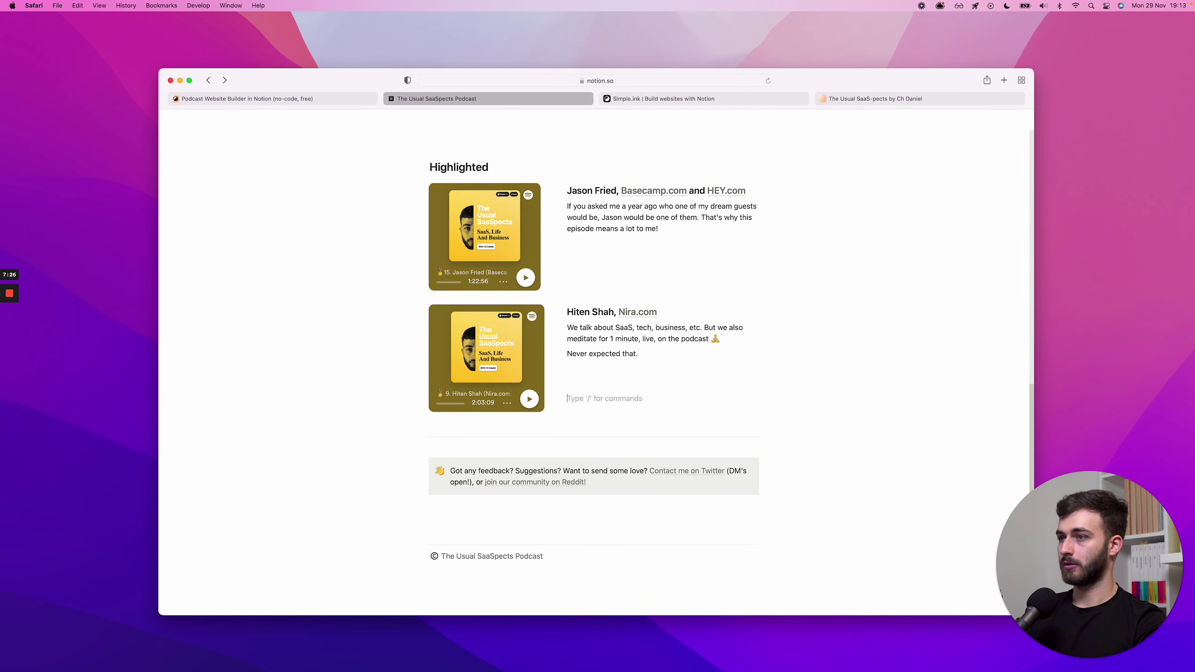
{"action": "left_click", "coordinate": [411, 311]}
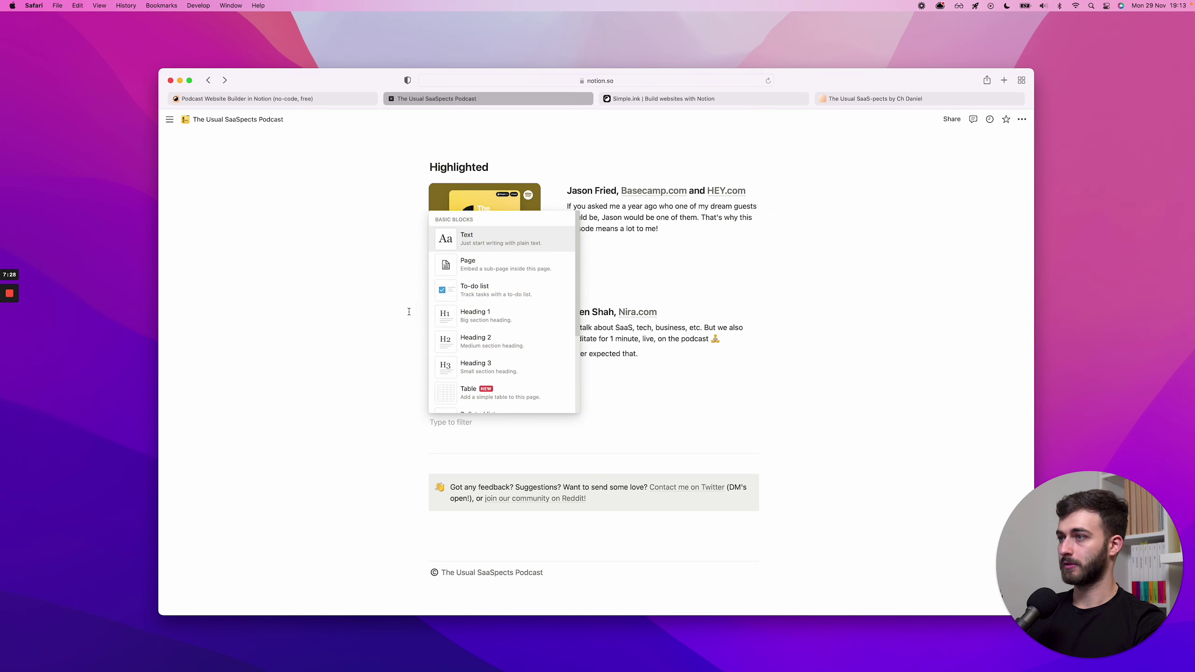
{"action": "type", "text": "embed"}
{"action": "key", "text": "Return"}
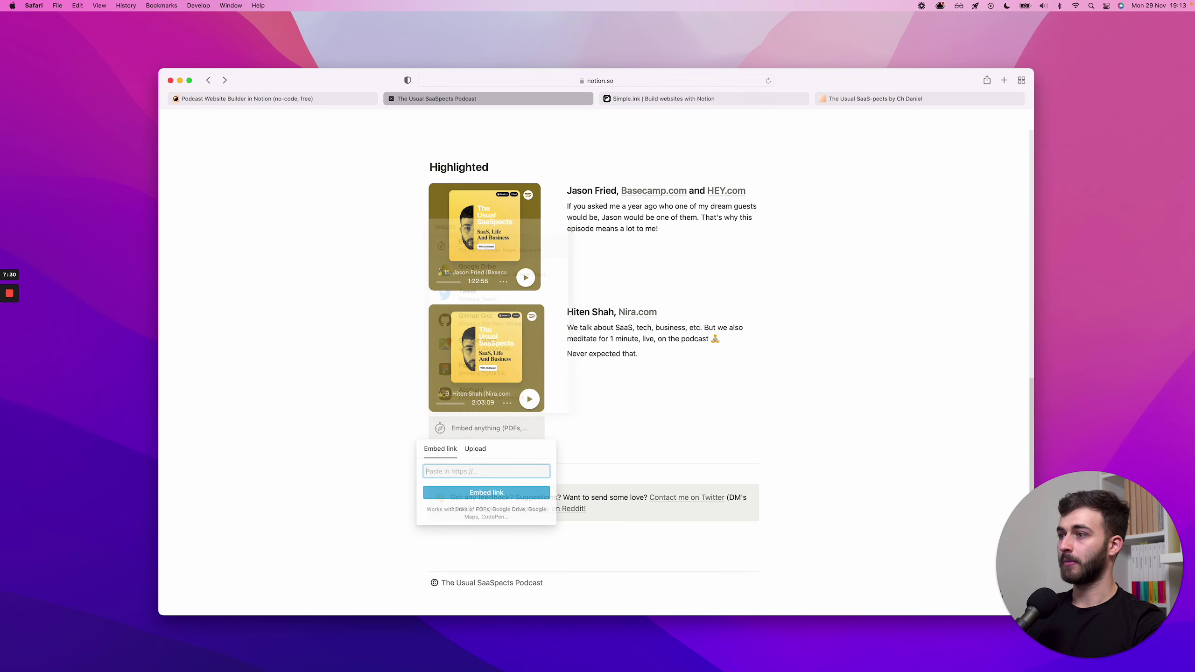
{"action": "key", "text": "cmd+v"}
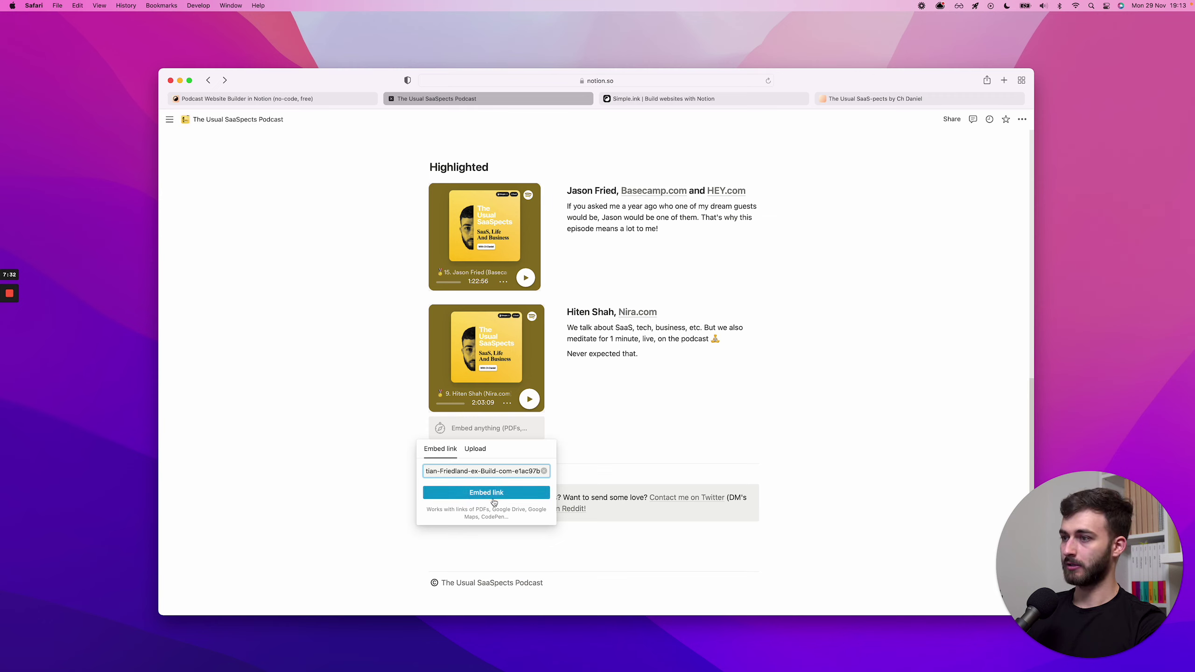
{"action": "left_click", "coordinate": [493, 493]}
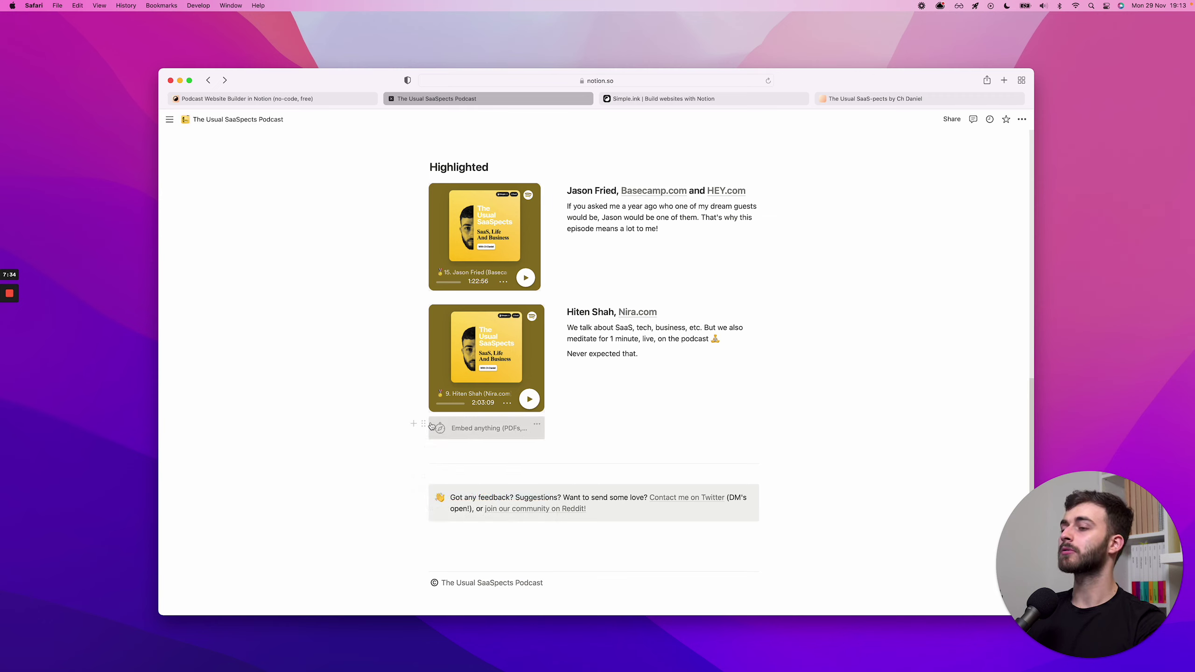
{"action": "mouse_move", "coordinate": [420, 425]}
{"action": "left_mouse_down"}
{"action": "mouse_move", "coordinate": [426, 451]}
{"action": "mouse_move", "coordinate": [506, 451]}
{"action": "mouse_move", "coordinate": [432, 441]}
{"action": "left_mouse_up"}
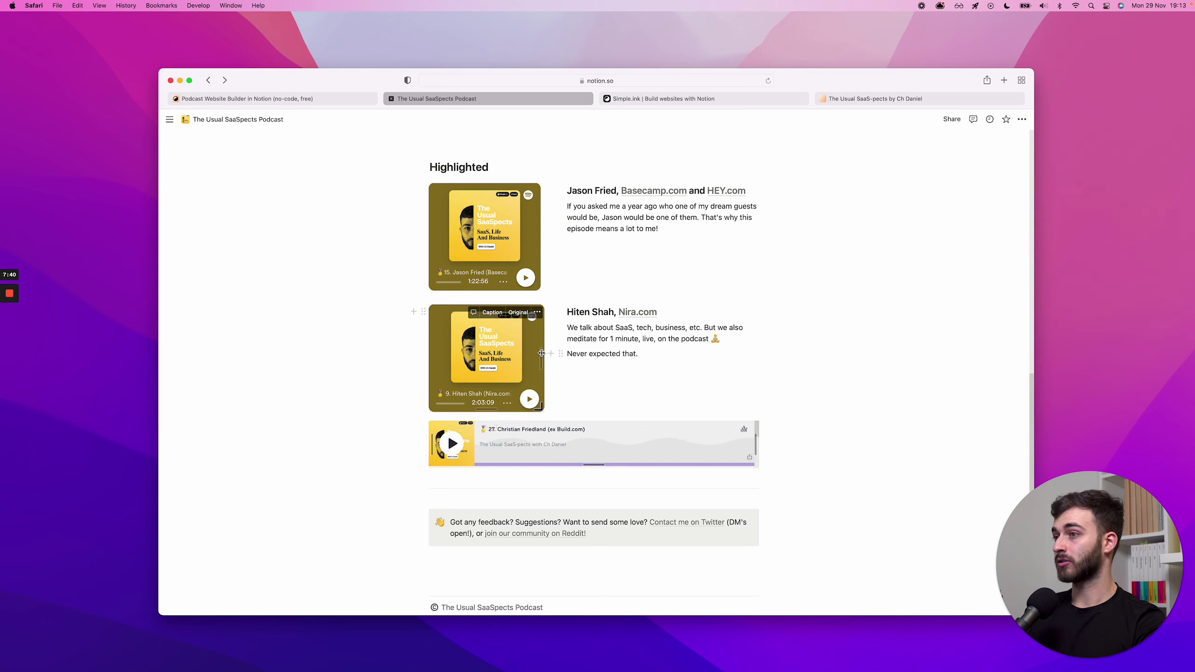
{"action": "scroll", "coordinate": [777, 407], "scroll_direction": "down", "scroll_amount": 2}
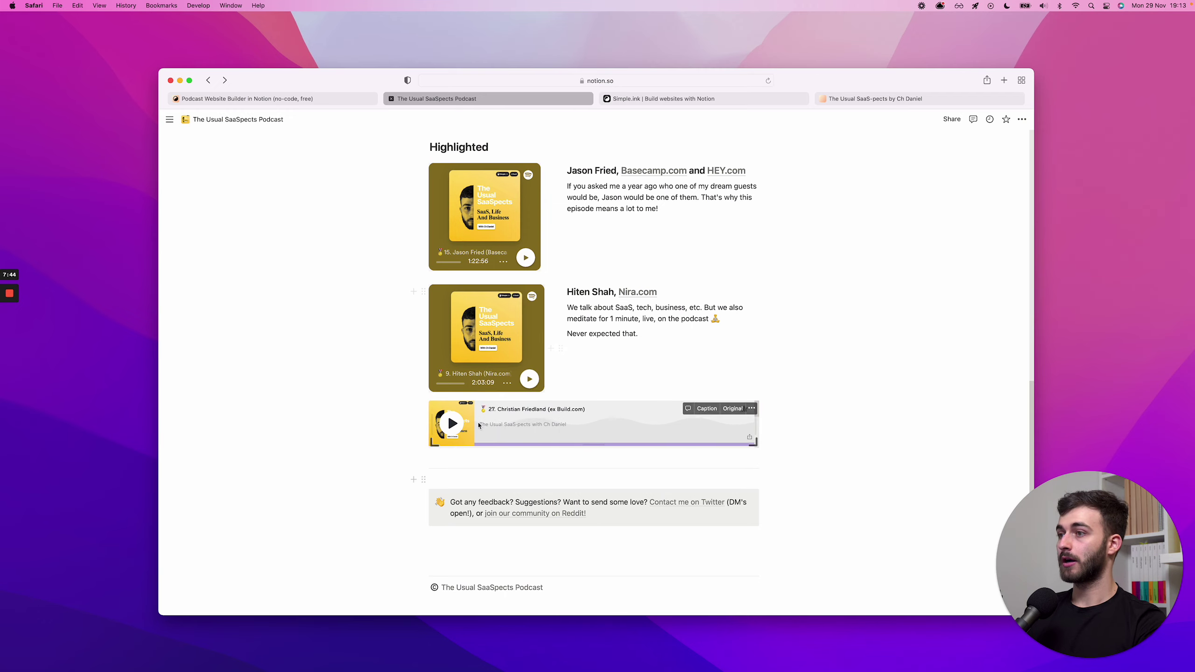
{"action": "scroll", "coordinate": [613, 326], "scroll_direction": "up", "scroll_amount": 1}
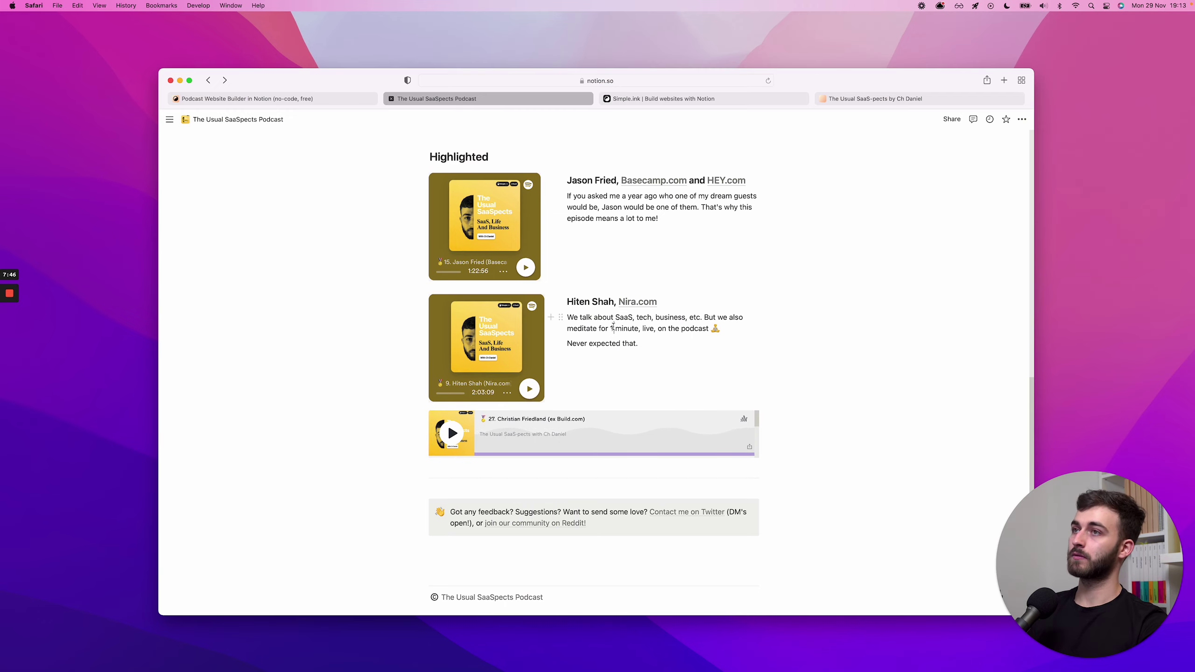
Step: Reload the live site twice and scroll to Highlighted to find the episode 27 player, then return to Notion
{"action": "key", "text": "ctrl+Tab"}
{"action": "key", "text": "ctrl+Tab"}
{"action": "key", "text": "super+r"}
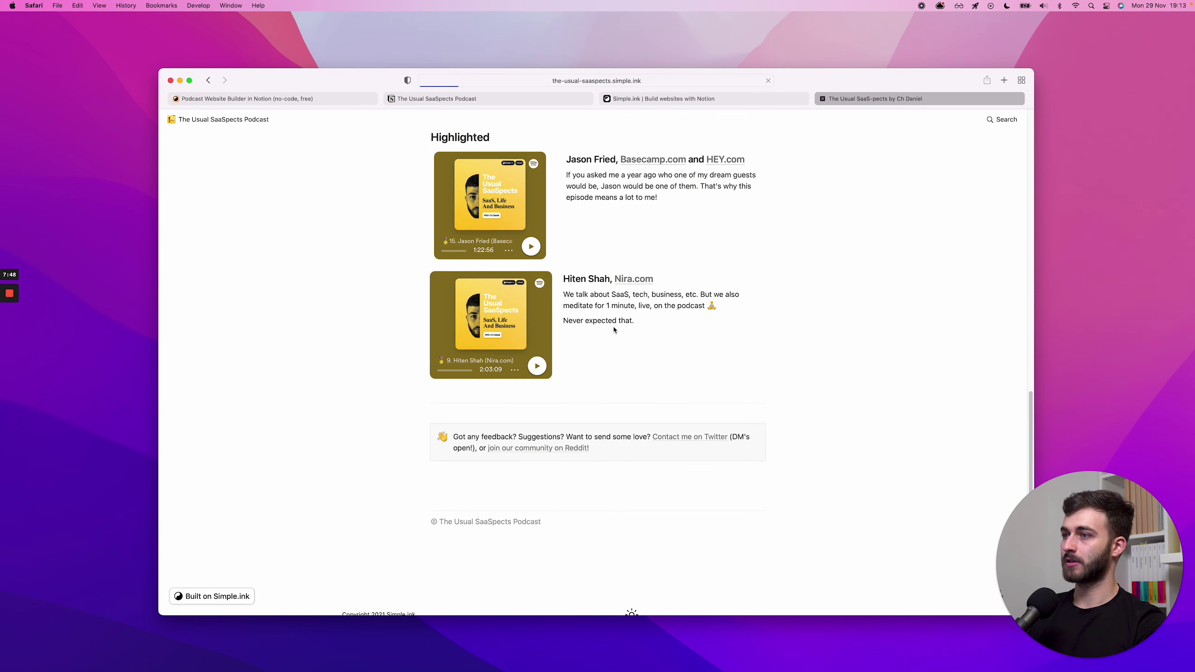
{"action": "scroll", "coordinate": [588, 353], "scroll_direction": "down", "scroll_amount": 15}
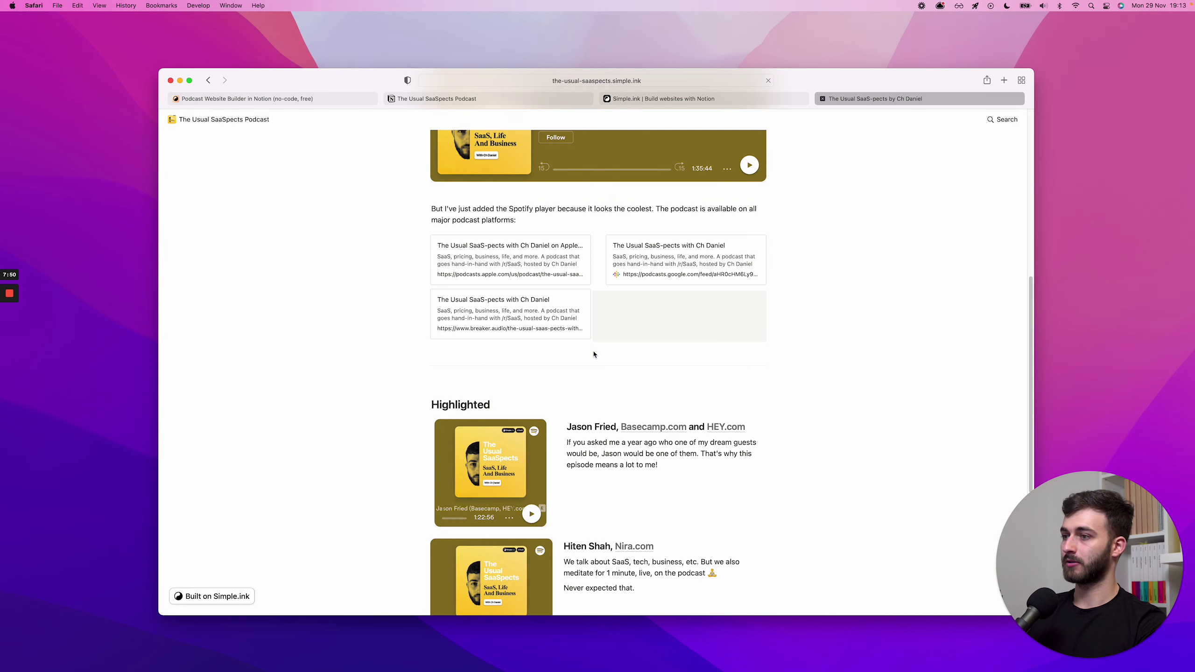
{"action": "scroll", "coordinate": [563, 379], "scroll_direction": "down", "scroll_amount": 5}
{"action": "key", "text": "super+r"}
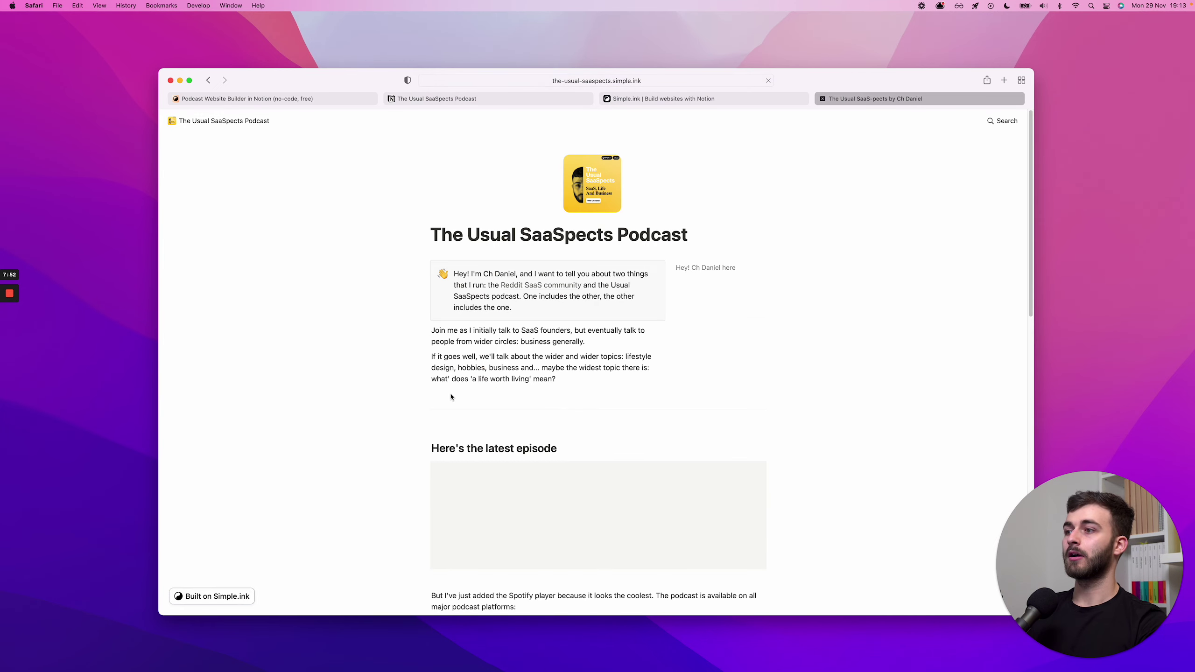
{"action": "scroll", "coordinate": [451, 397], "scroll_direction": "down", "scroll_amount": 15}
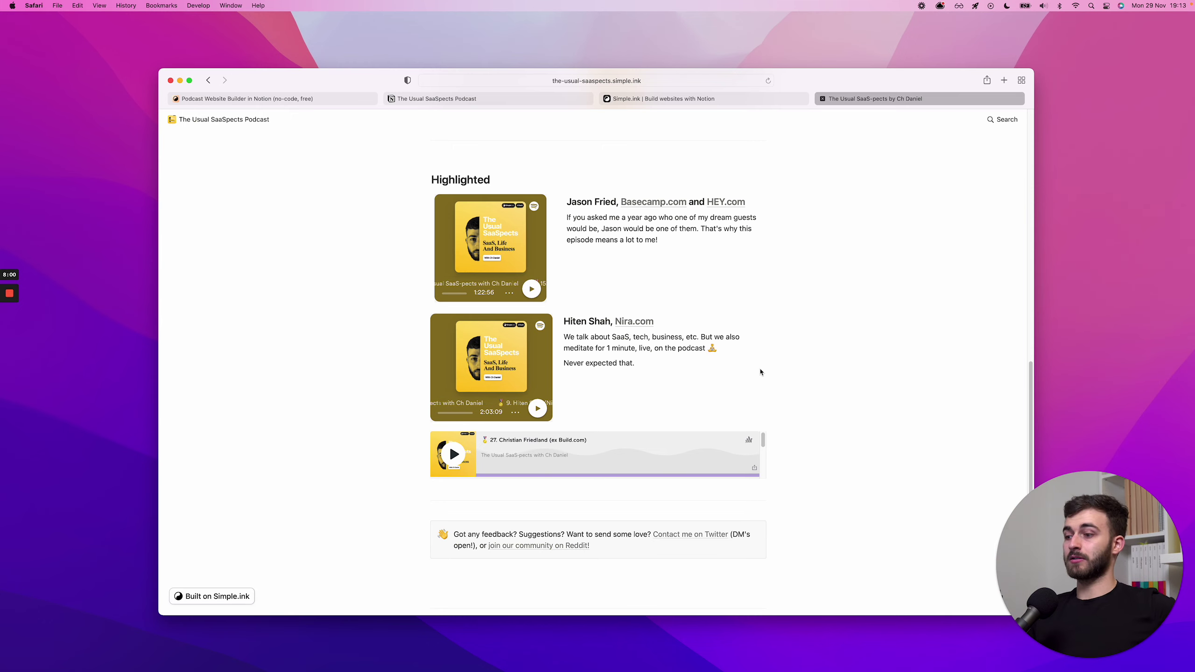
{"action": "key", "text": "ctrl+shift+Tab"}
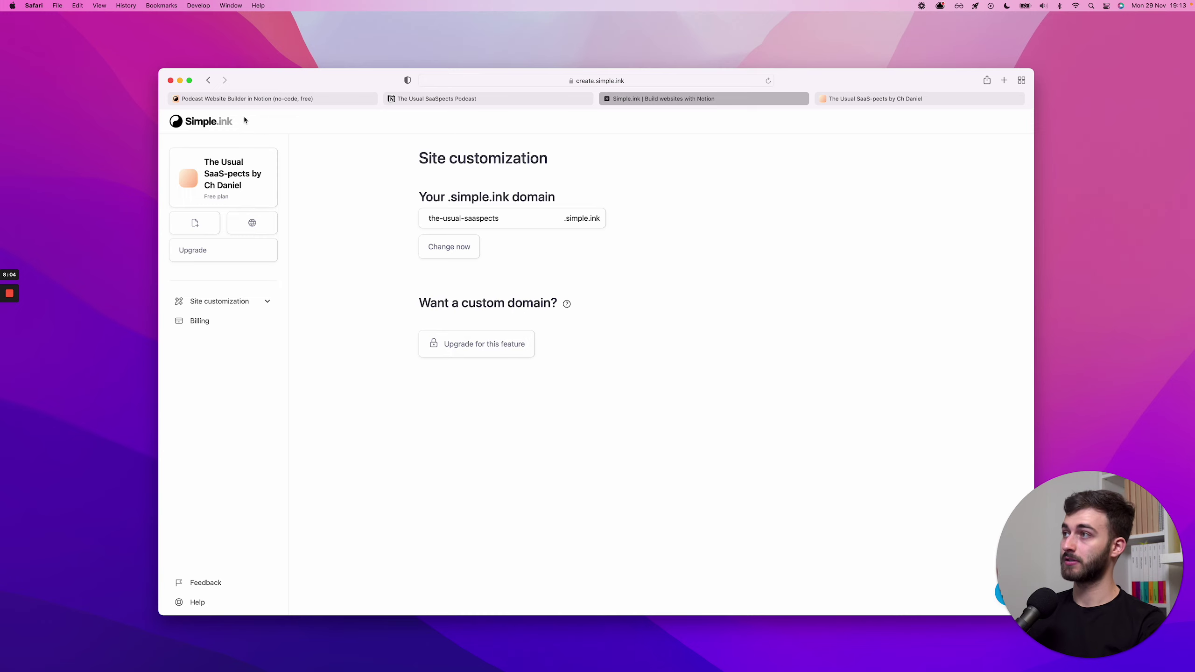
{"action": "left_click", "coordinate": [869, 100]}
{"action": "left_click", "coordinate": [515, 97]}
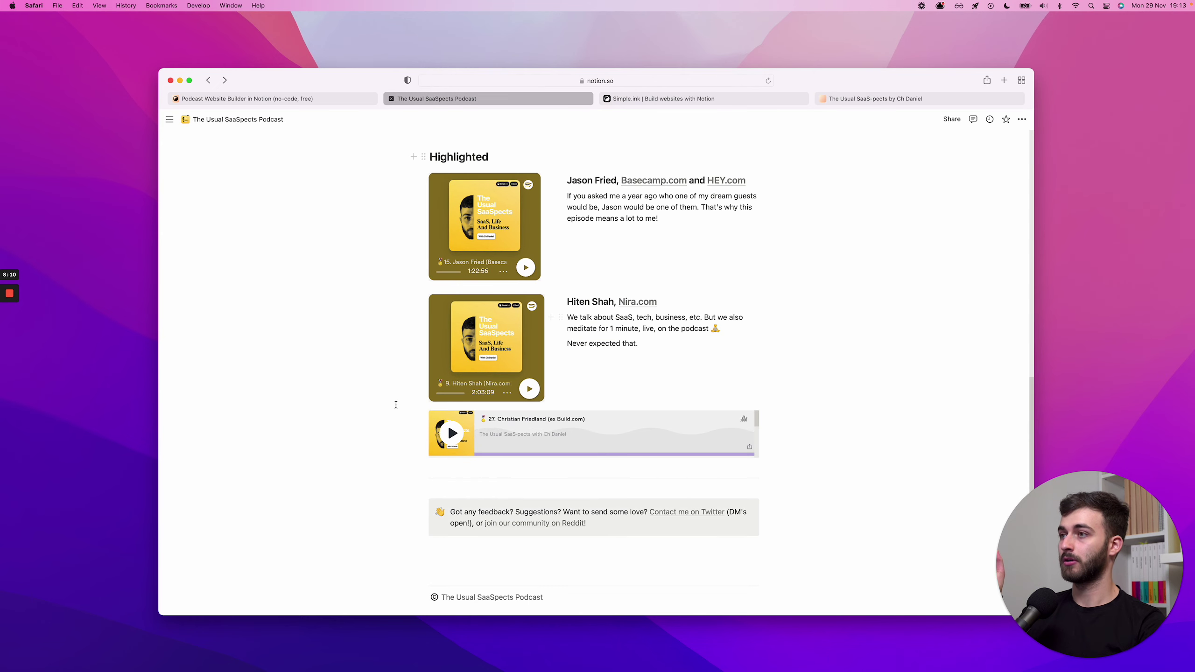
Step: In the feedback callout, retype the final letter of the word 'feedback'
{"action": "scroll", "coordinate": [380, 502], "scroll_direction": "down", "scroll_amount": 2}
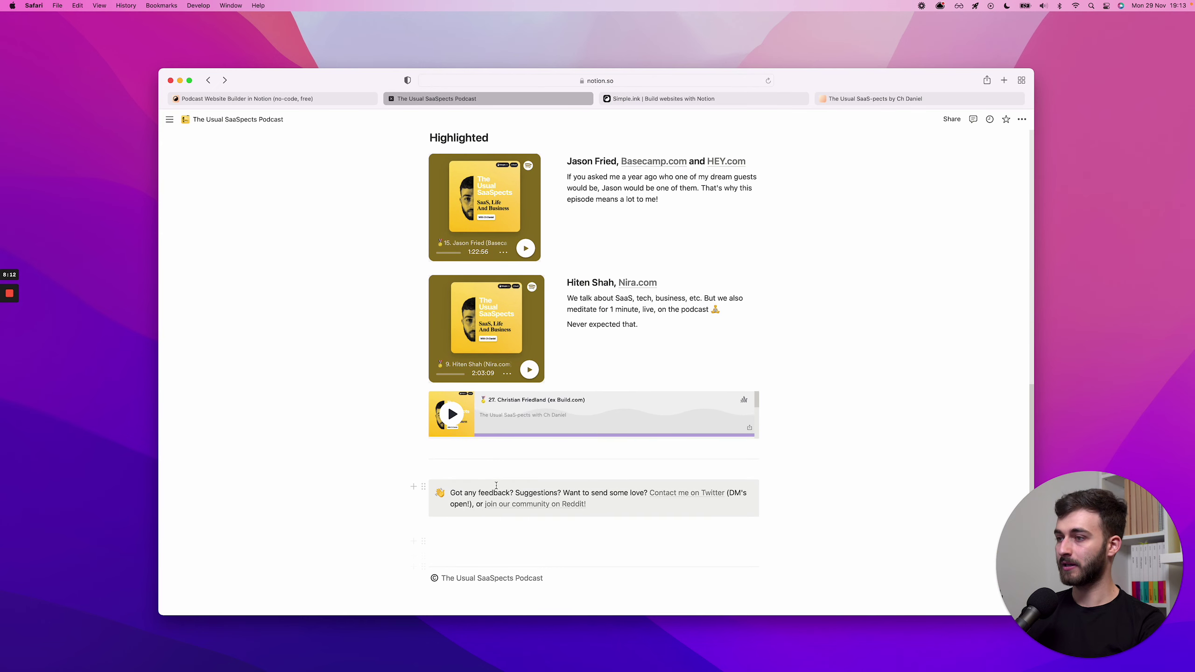
{"action": "left_click", "coordinate": [487, 489]}
{"action": "key", "text": "BackSpace"}
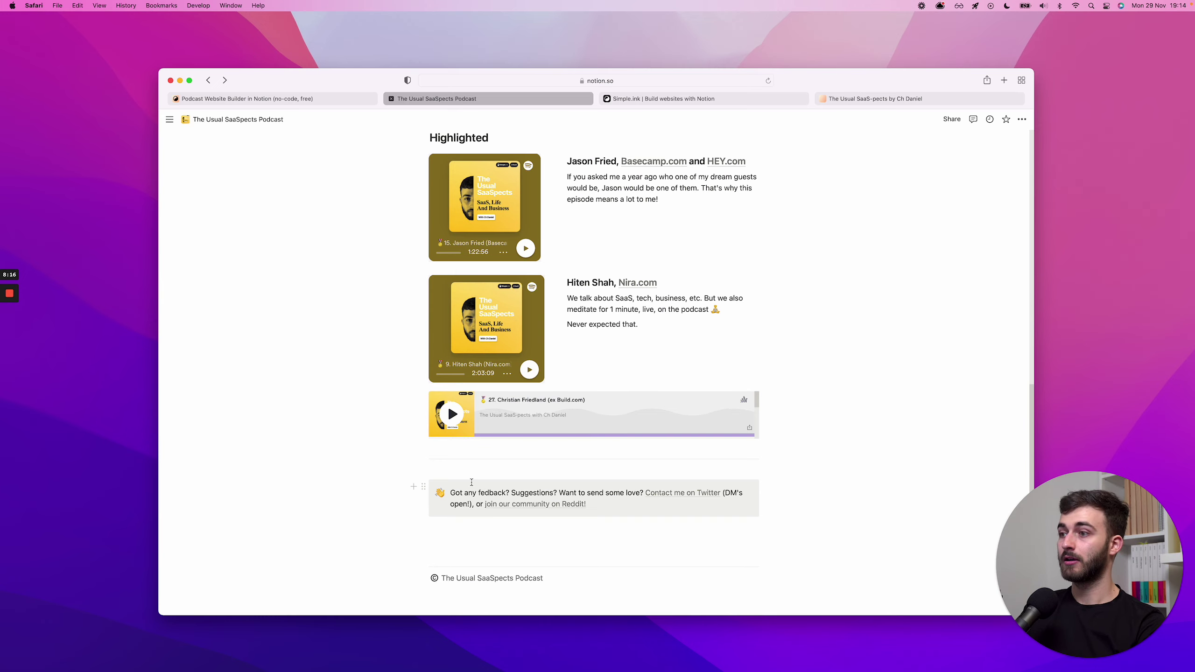
{"action": "type", "text": "e"}
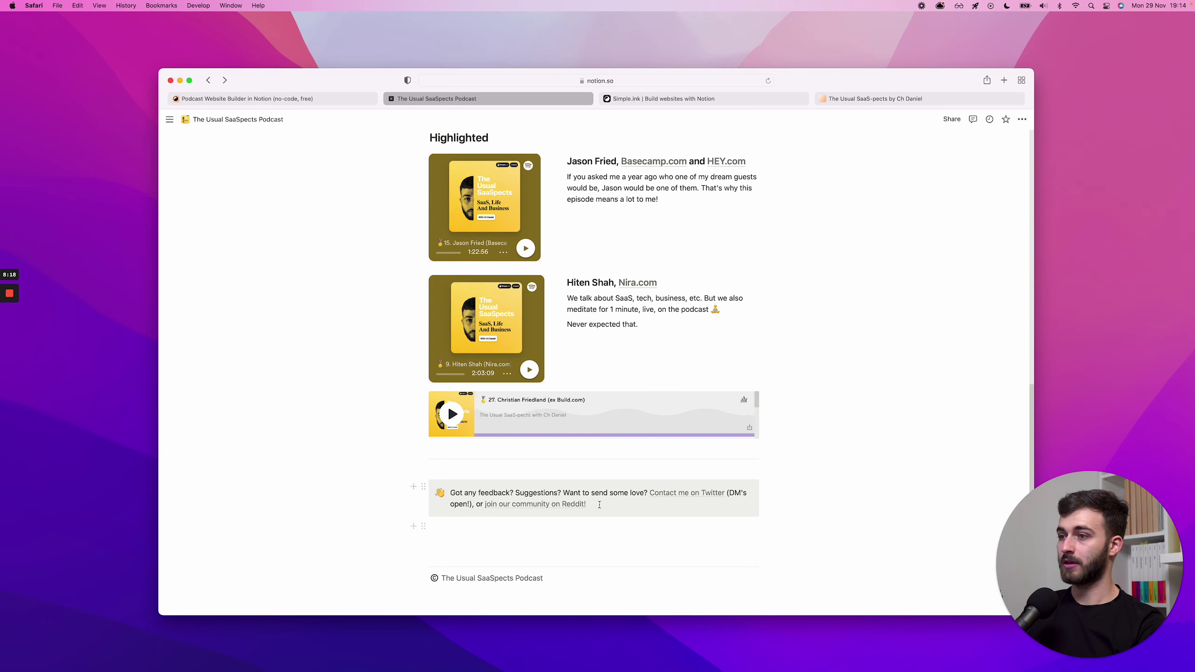
Step: Delete the Twitter and Reddit sentence, leaving 'Got any feedback? Suggestions? Want to send some love?'
{"action": "left_click_drag", "start_coordinate": [601, 504], "coordinate": [649, 493]}
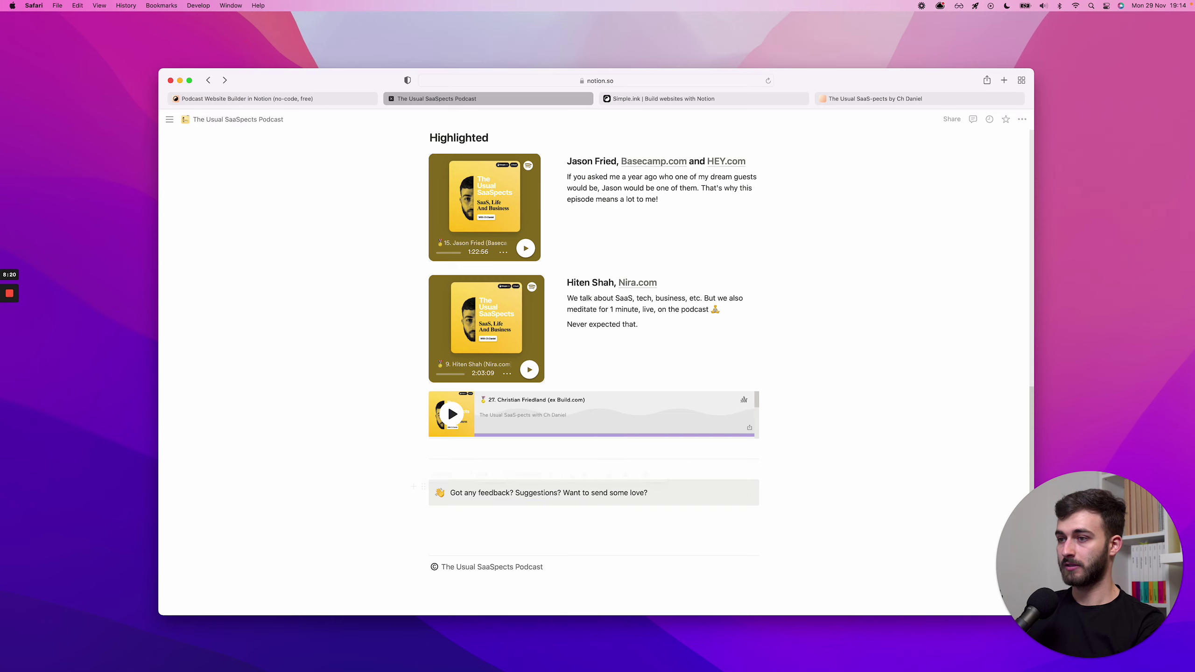
{"action": "key", "text": "BackSpace"}
{"action": "key", "text": "super+z"}
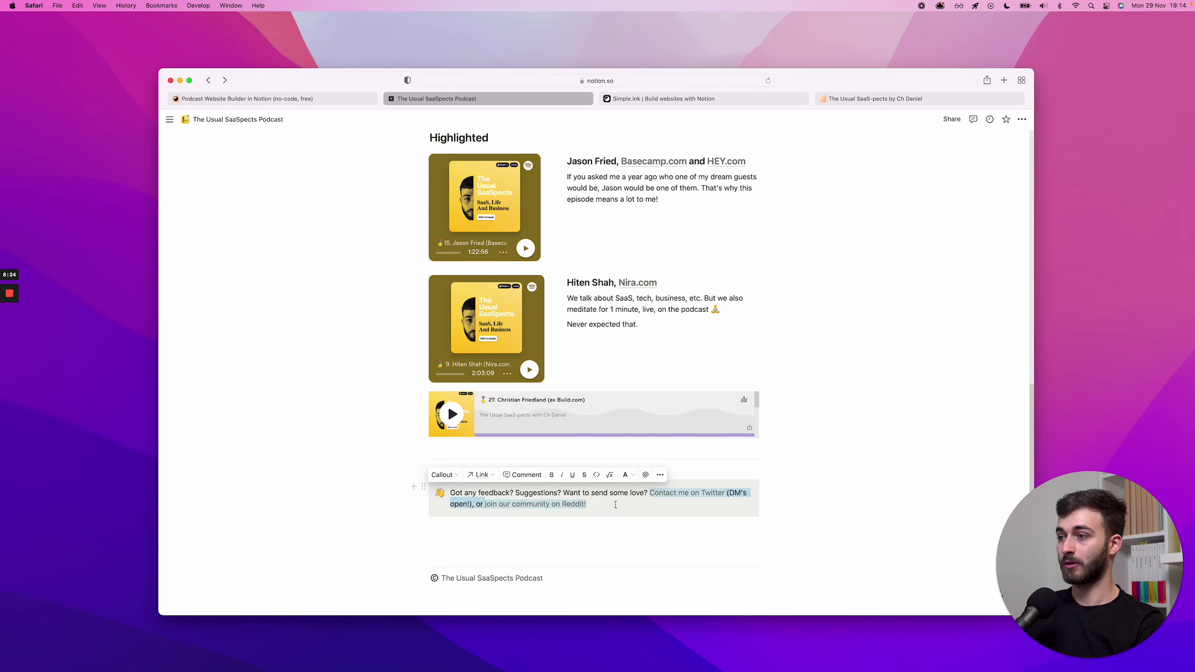
{"action": "left_click", "coordinate": [634, 500]}
{"action": "left_click_drag", "start_coordinate": [634, 500], "coordinate": [653, 492]}
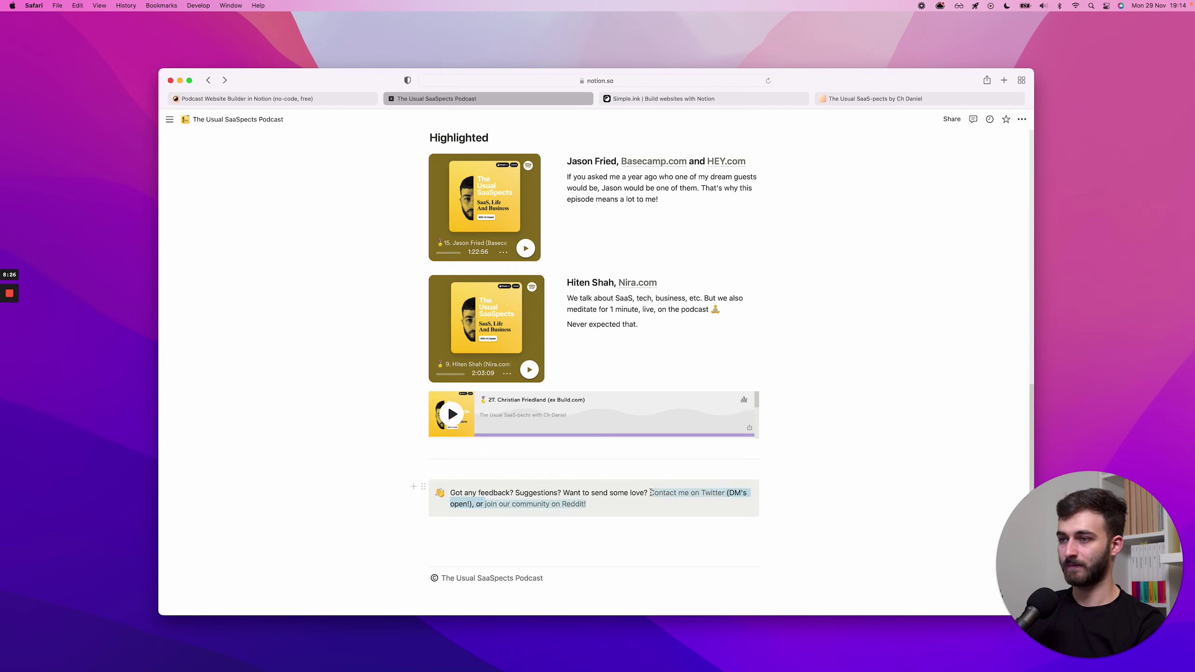
{"action": "key", "text": "BackSpace"}
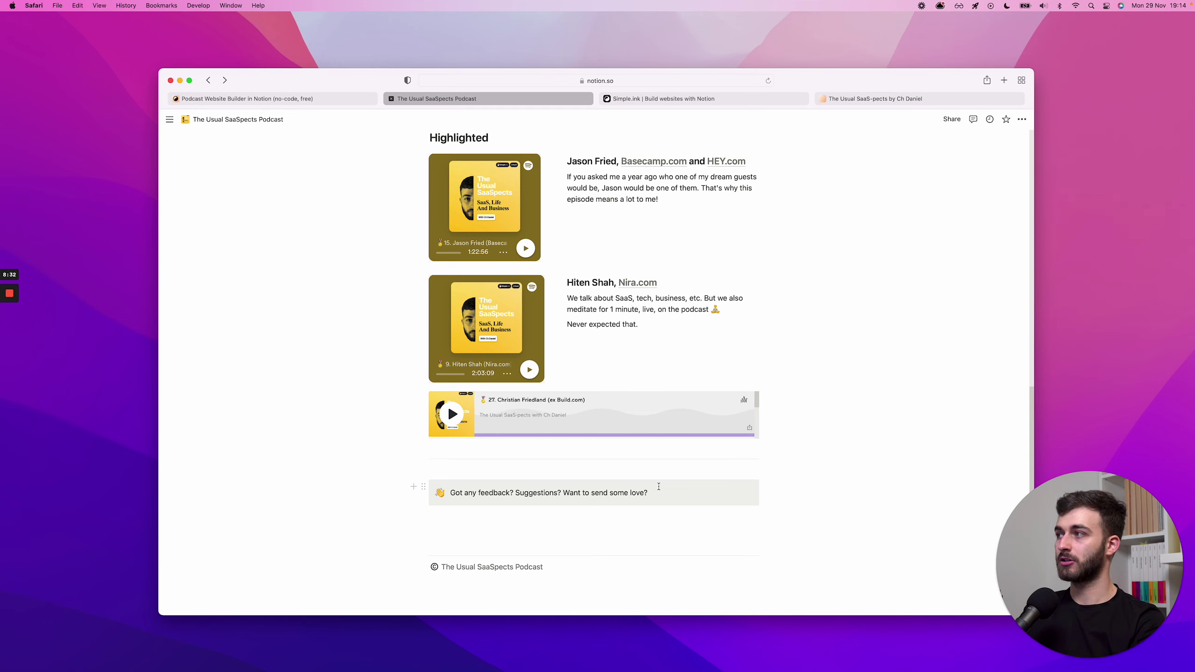
Step: Flip between the live site and customization dashboard, then return to the top of the Notion page
{"action": "key", "text": "super+4"}
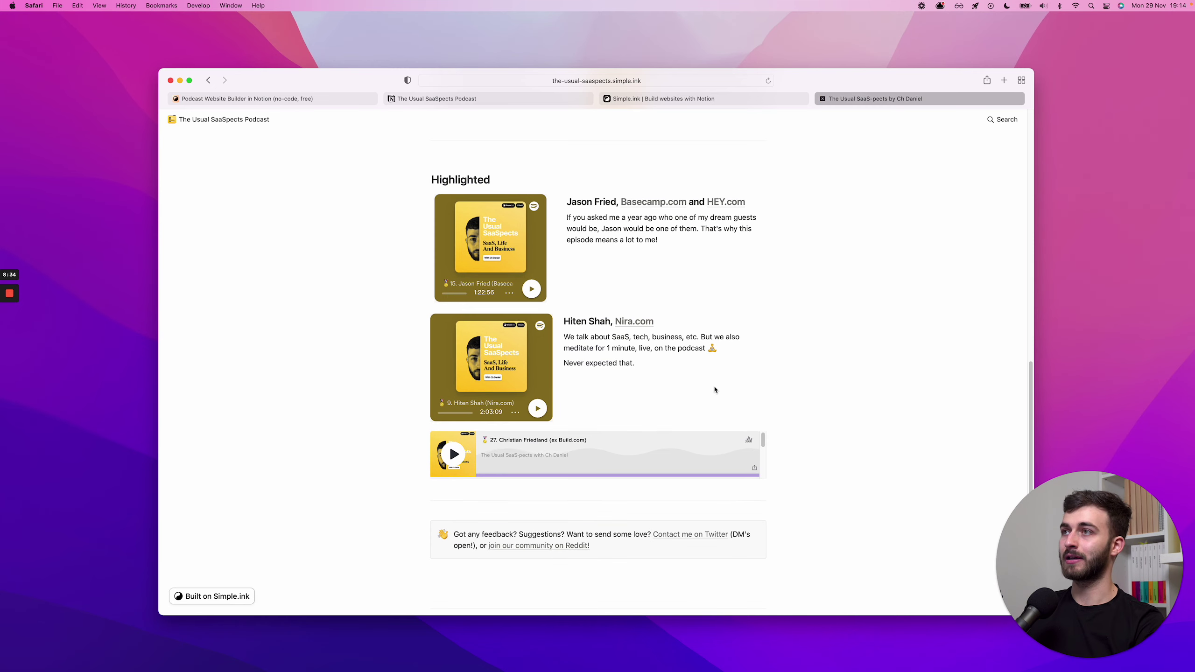
{"action": "scroll", "coordinate": [640, 304], "scroll_direction": "up", "scroll_amount": 10}
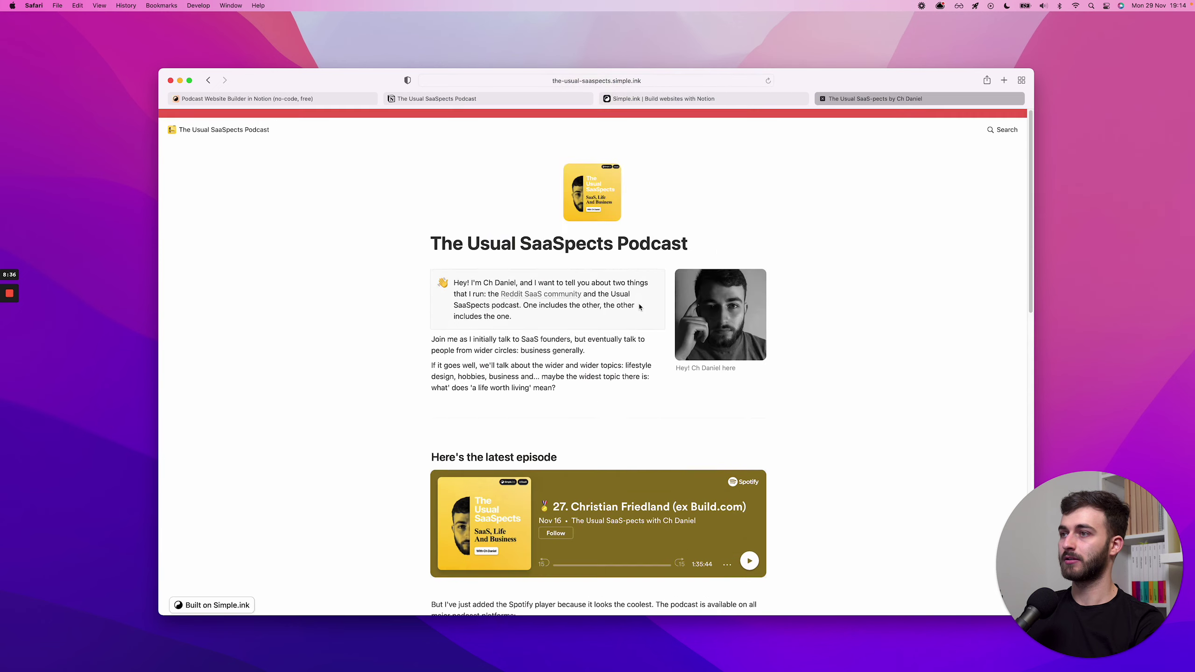
{"action": "key", "text": "super+3"}
{"action": "key", "text": "super+4"}
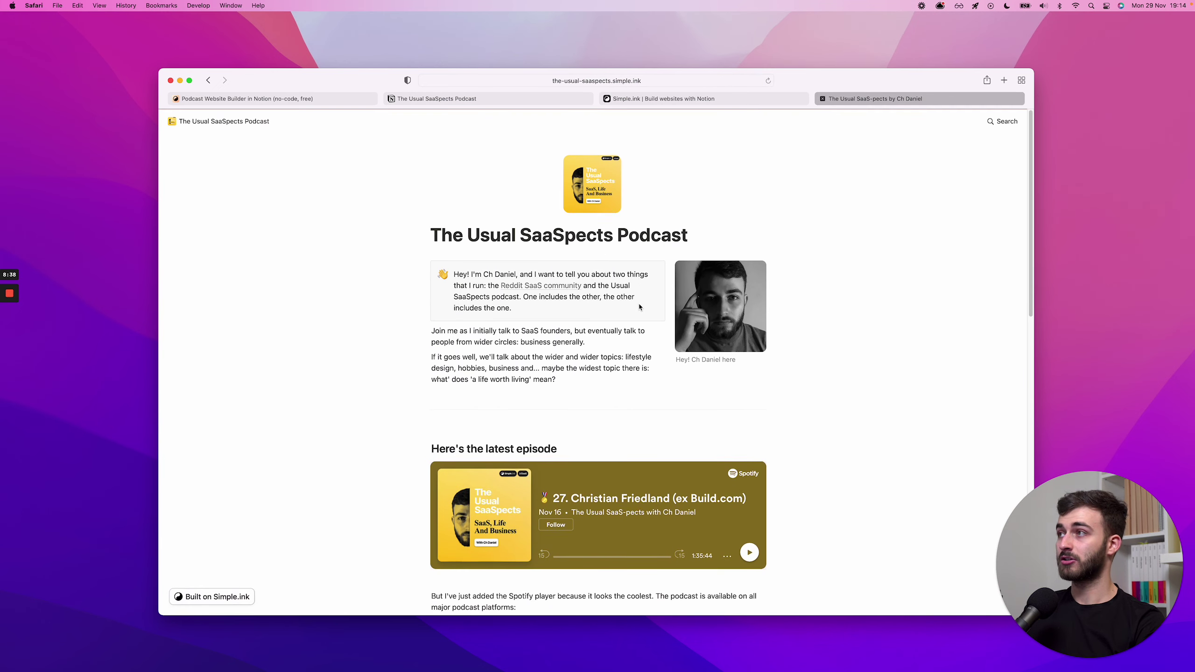
{"action": "key", "text": "super+3"}
{"action": "key", "text": "super+2"}
{"action": "scroll", "coordinate": [814, 229], "scroll_direction": "up", "scroll_amount": 10}
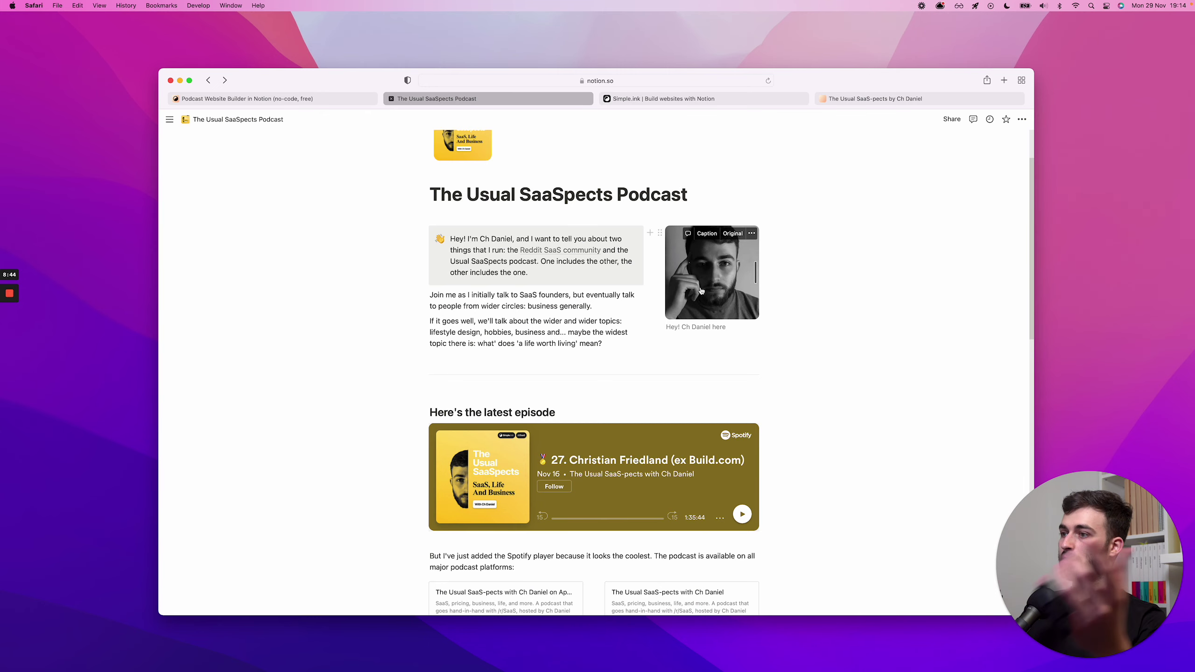
{"action": "scroll", "coordinate": [701, 291], "scroll_direction": "down", "scroll_amount": 5}
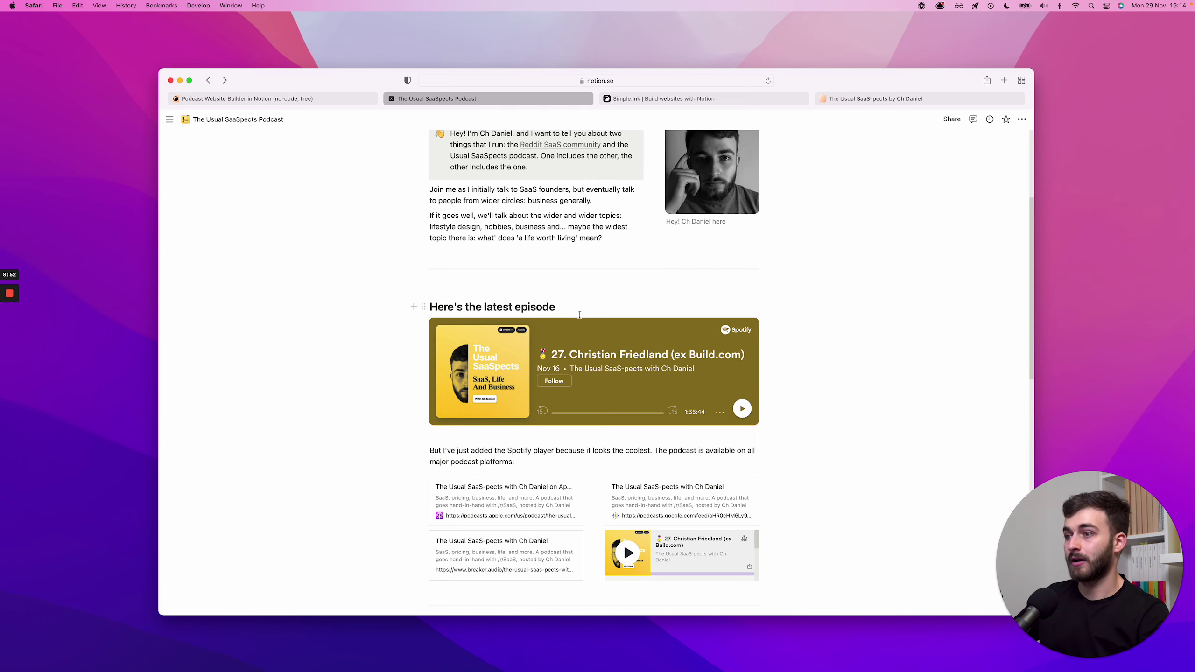
{"action": "scroll", "coordinate": [391, 412], "scroll_direction": "down", "scroll_amount": 6}
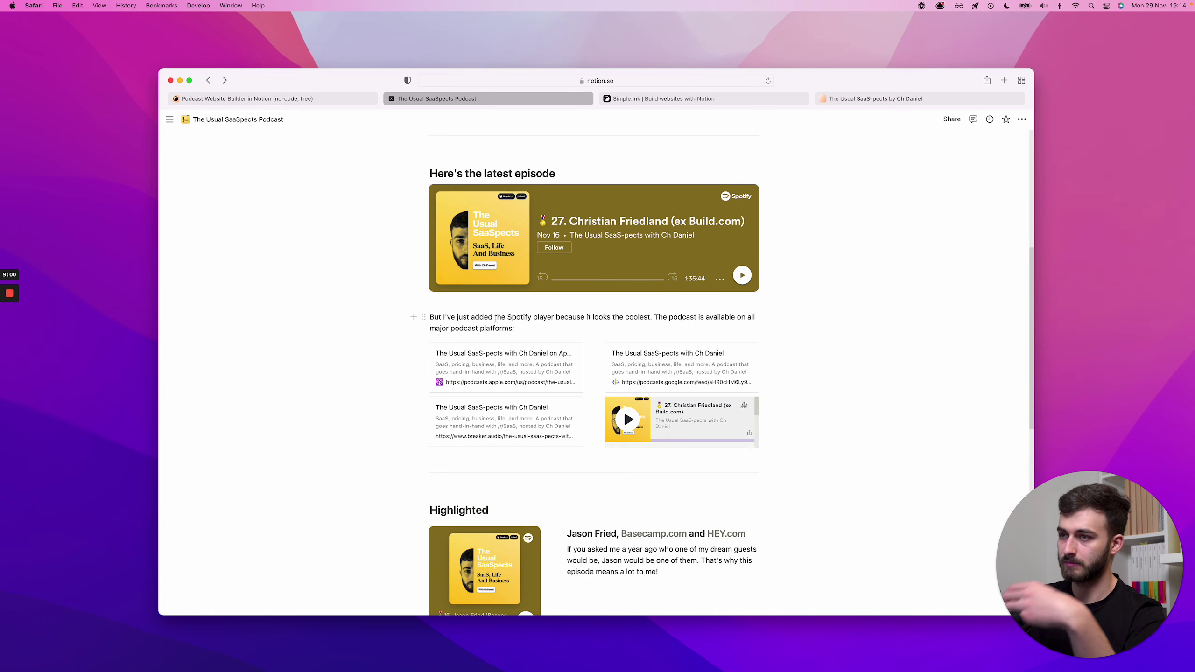
{"action": "scroll", "coordinate": [495, 319], "scroll_direction": "down", "scroll_amount": 5}
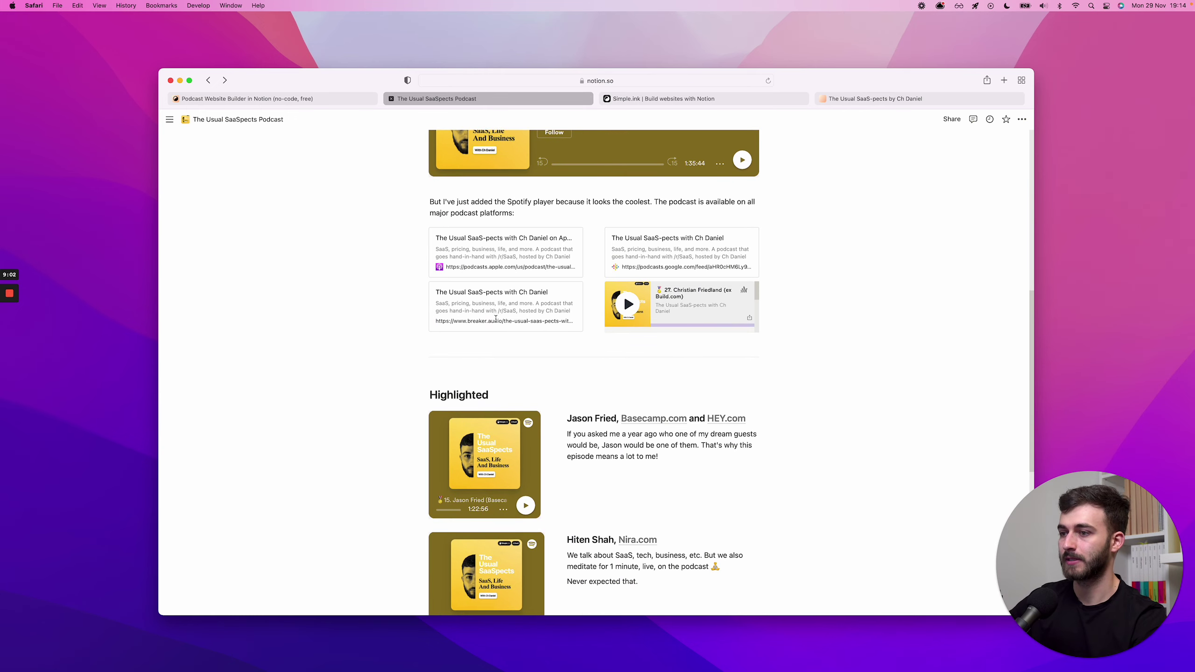
{"action": "scroll", "coordinate": [523, 324], "scroll_direction": "down", "scroll_amount": 15}
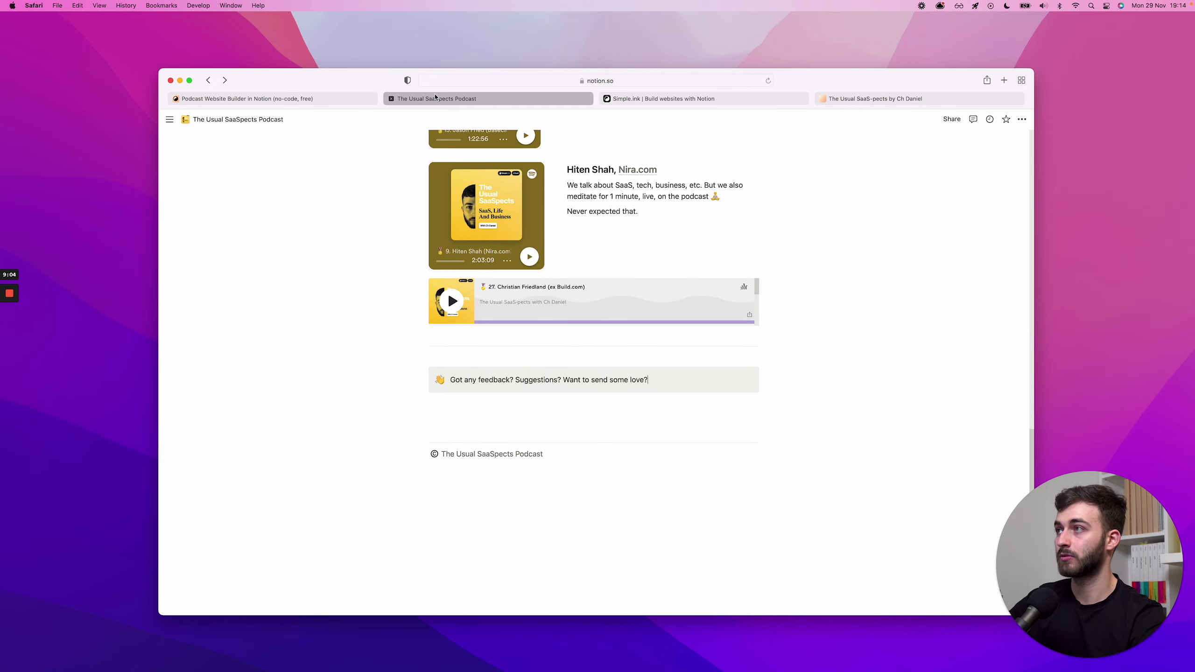
Step: Switch back to the Podcast Website Builder in Notion page and scroll through its features and setup sections
{"action": "left_click", "coordinate": [330, 99]}
{"action": "scroll", "coordinate": [616, 371], "scroll_direction": "down", "scroll_amount": 5}
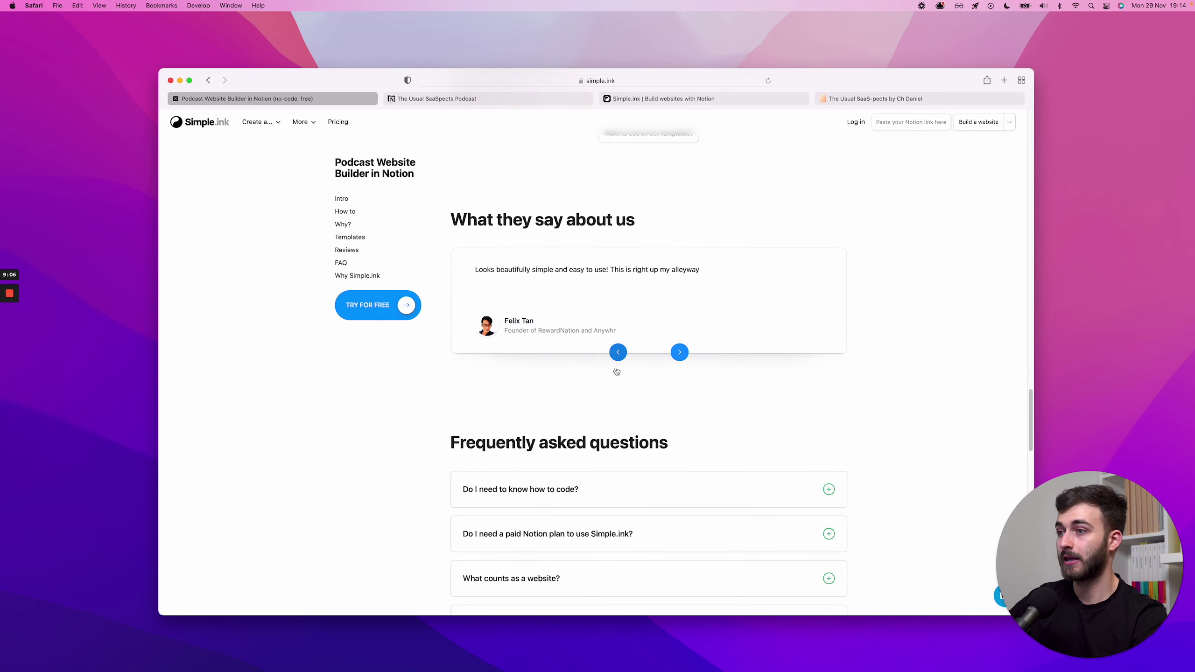
{"action": "scroll", "coordinate": [617, 371], "scroll_direction": "up", "scroll_amount": 6}
{"action": "scroll", "coordinate": [589, 447], "scroll_direction": "down", "scroll_amount": 9}
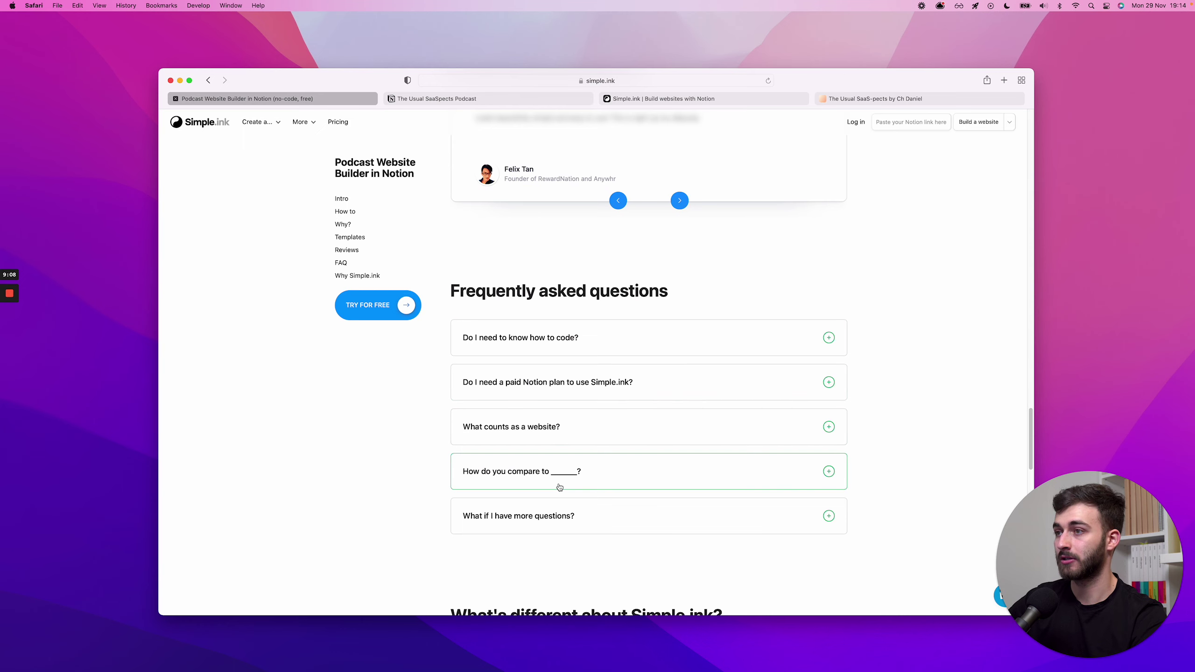
{"action": "scroll", "coordinate": [560, 488], "scroll_direction": "up", "scroll_amount": 20}
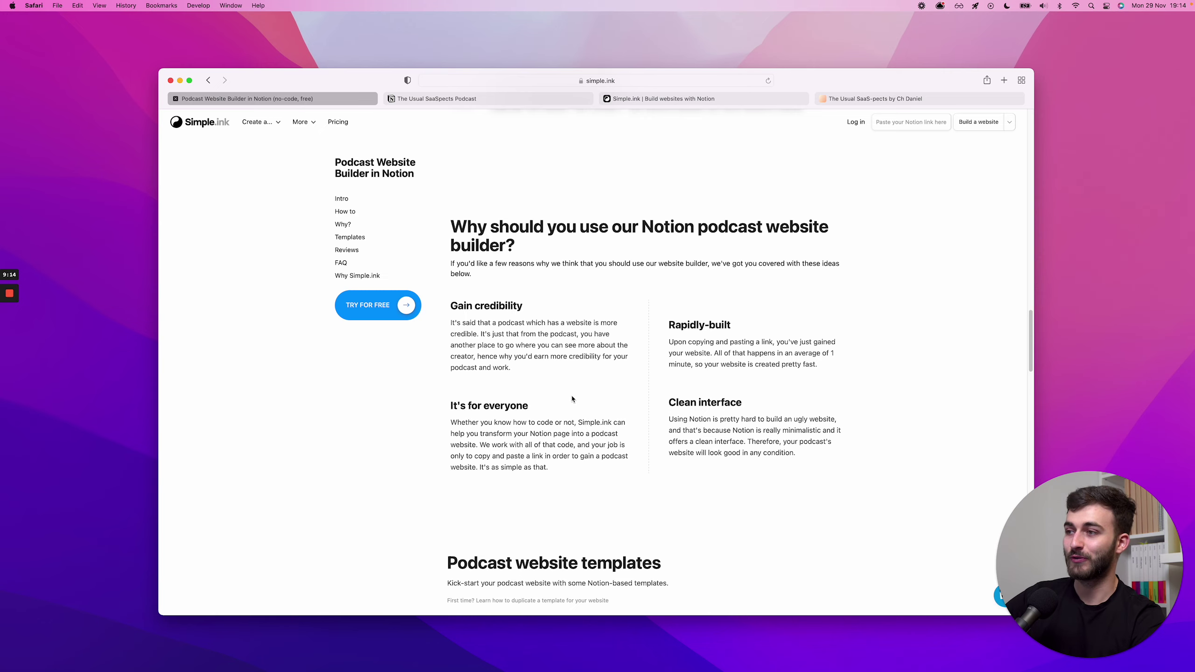
{"action": "scroll", "coordinate": [573, 399], "scroll_direction": "down", "scroll_amount": 1}
{"action": "scroll", "coordinate": [572, 395], "scroll_direction": "up", "scroll_amount": 1}
{"action": "scroll", "coordinate": [550, 233], "scroll_direction": "up", "scroll_amount": 10}
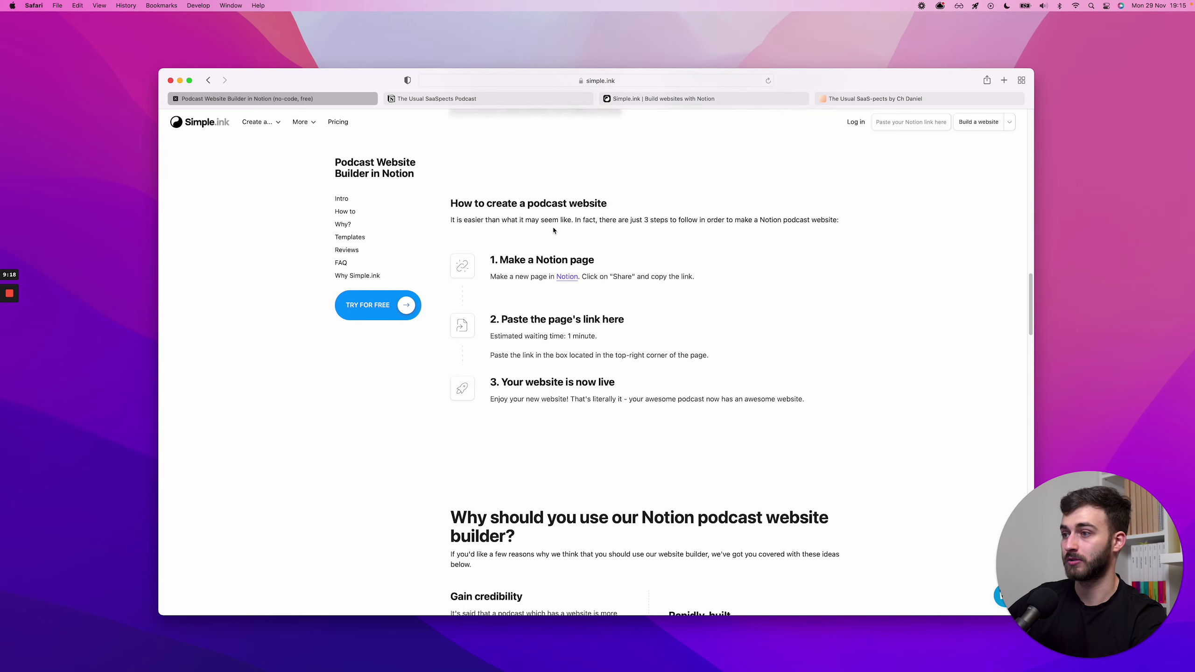
{"action": "scroll", "coordinate": [553, 230], "scroll_direction": "up", "scroll_amount": 4}
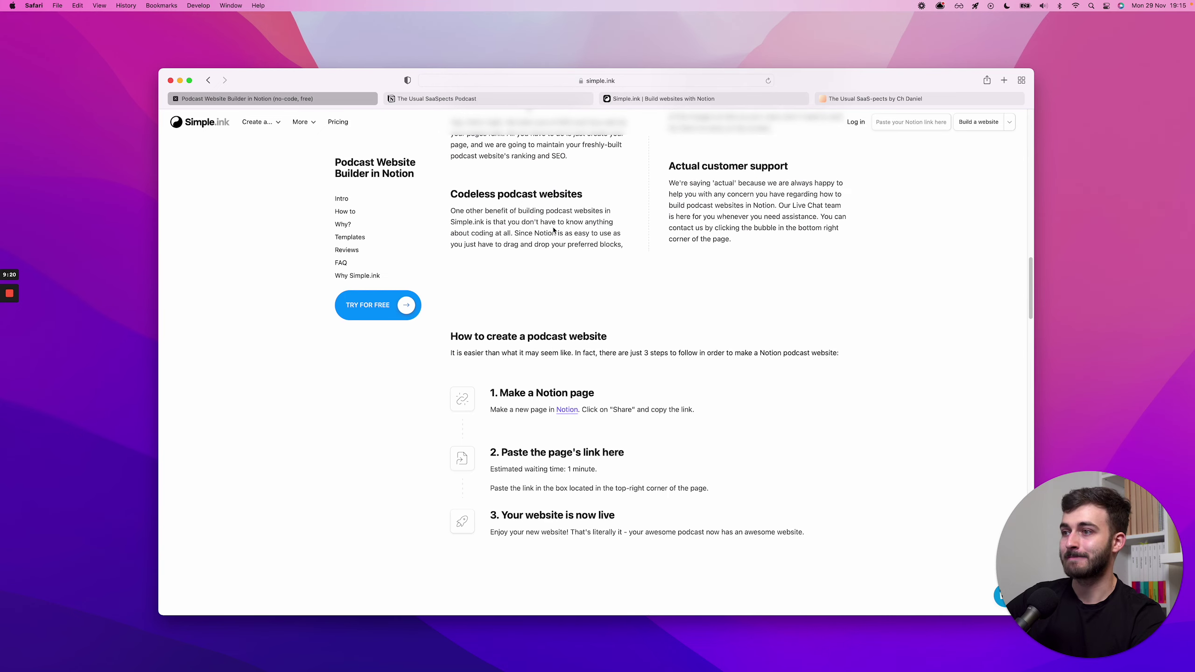
{"action": "scroll", "coordinate": [554, 230], "scroll_direction": "up", "scroll_amount": 20}
{"action": "scroll", "coordinate": [553, 230], "scroll_direction": "down", "scroll_amount": 8}
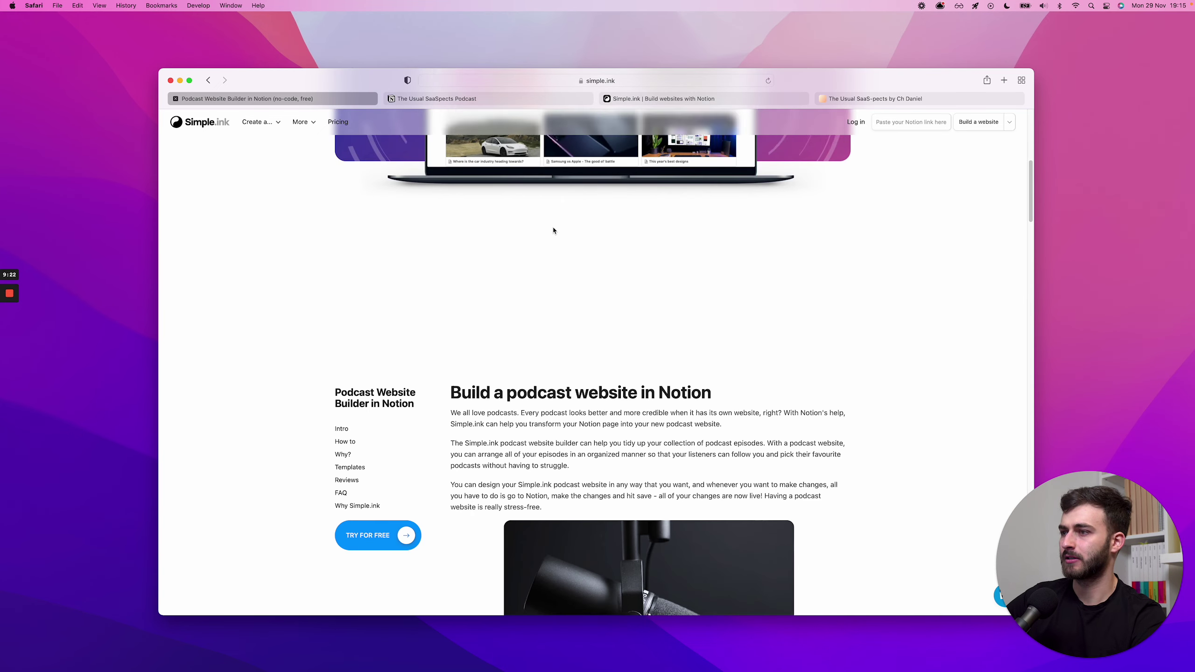
{"action": "scroll", "coordinate": [554, 230], "scroll_direction": "down", "scroll_amount": 5}
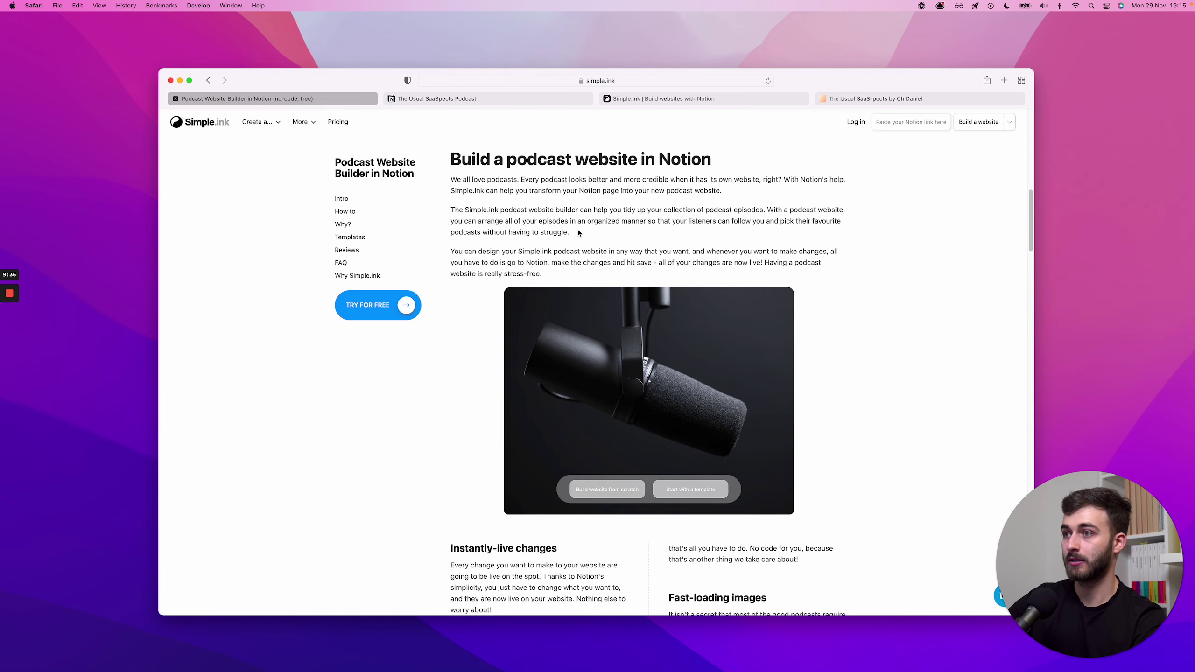
{"action": "scroll", "coordinate": [579, 232], "scroll_direction": "down", "scroll_amount": 20}
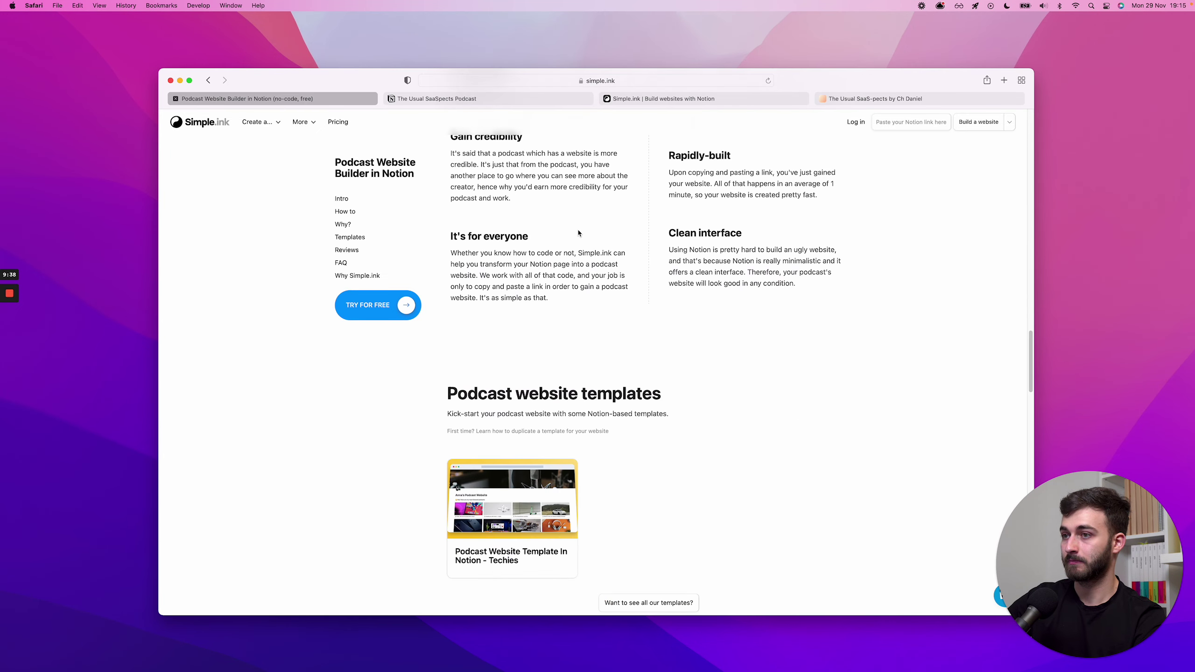
{"action": "scroll", "coordinate": [578, 233], "scroll_direction": "down", "scroll_amount": 1}
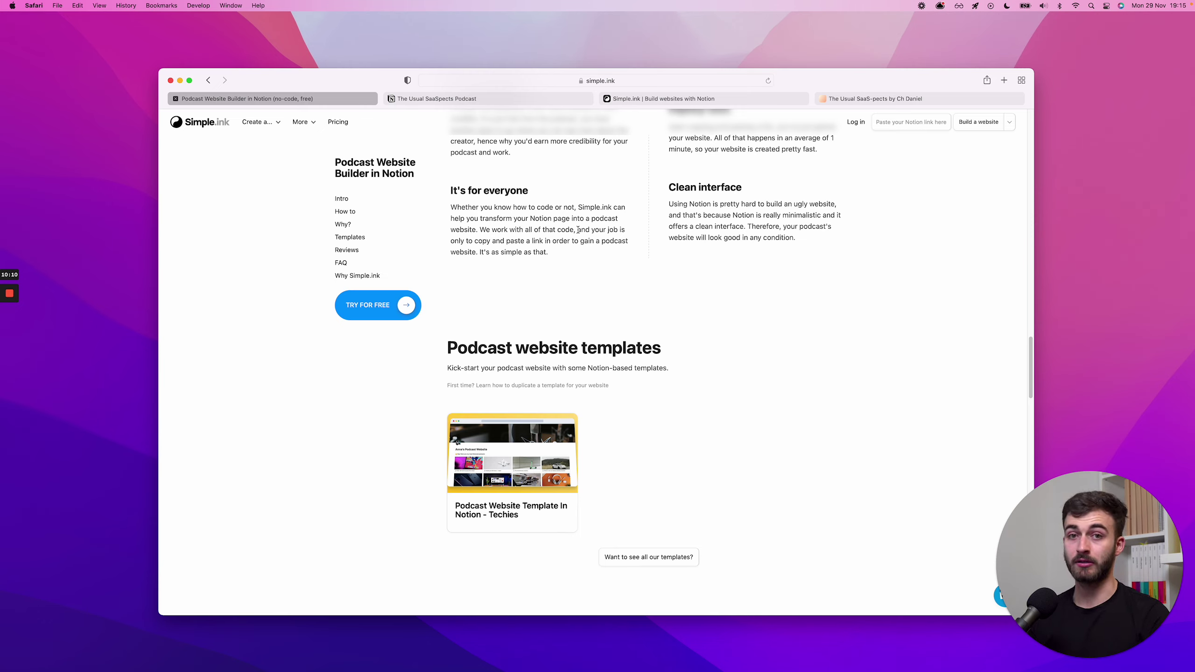
{"action": "scroll", "coordinate": [674, 309], "scroll_direction": "down", "scroll_amount": 2}
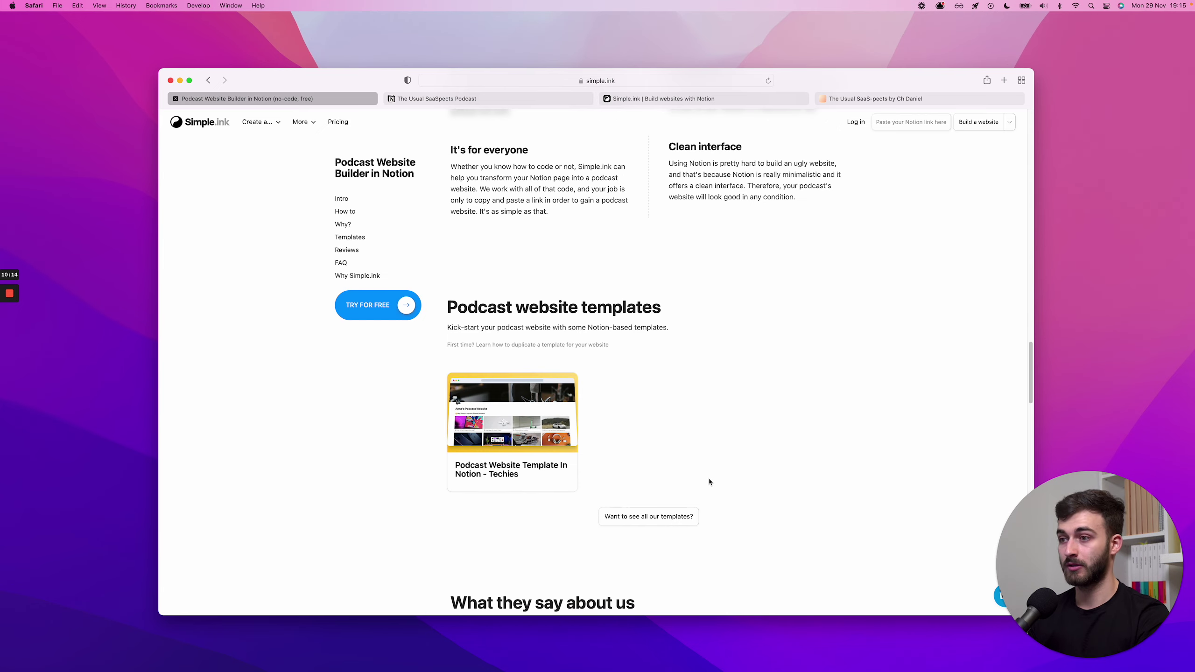
{"action": "scroll", "coordinate": [670, 508], "scroll_direction": "down", "scroll_amount": 5}
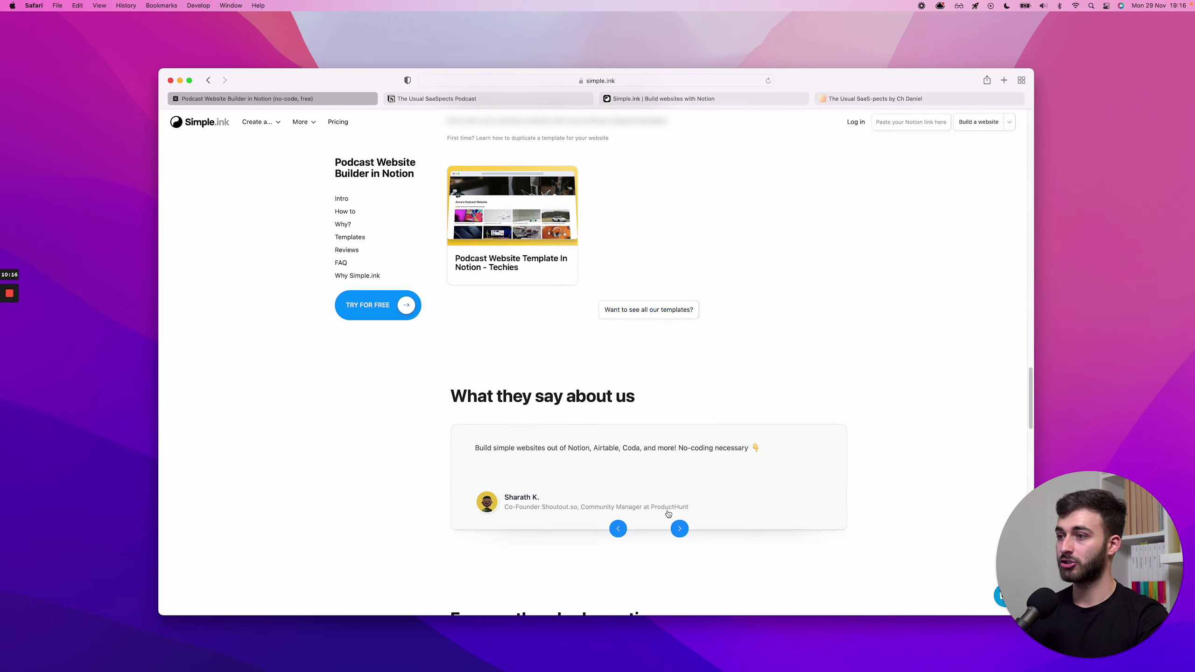
{"action": "scroll", "coordinate": [668, 513], "scroll_direction": "down", "scroll_amount": 6}
{"action": "scroll", "coordinate": [668, 513], "scroll_direction": "up", "scroll_amount": 1}
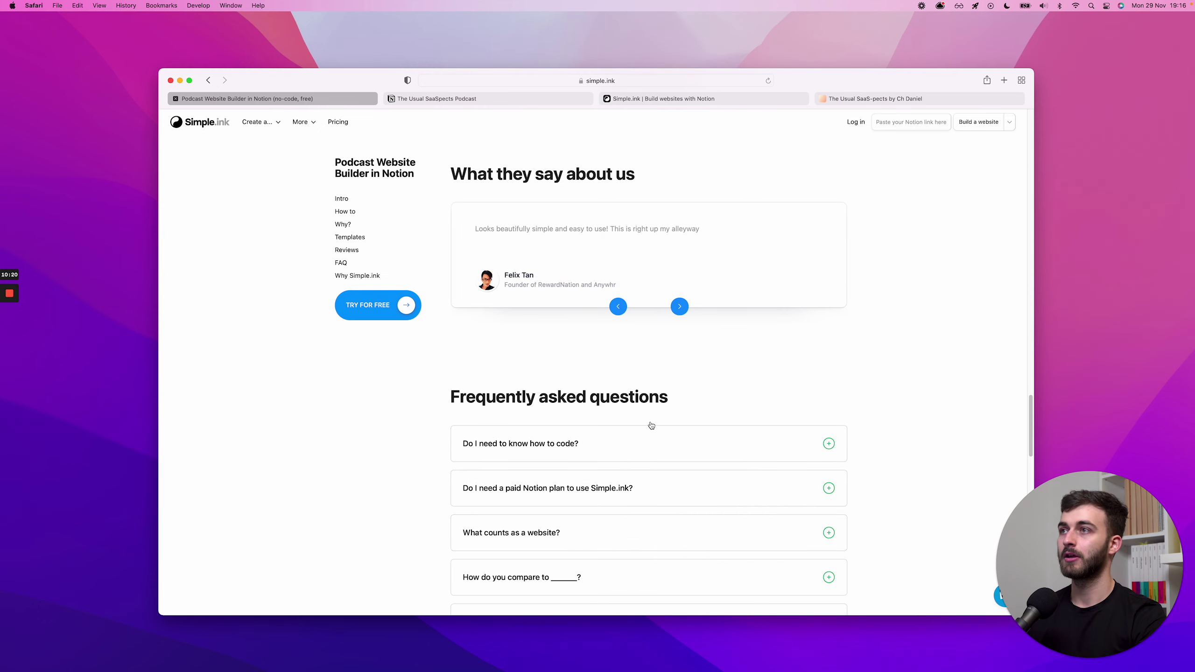
{"action": "scroll", "coordinate": [673, 181], "scroll_direction": "up", "scroll_amount": 1}
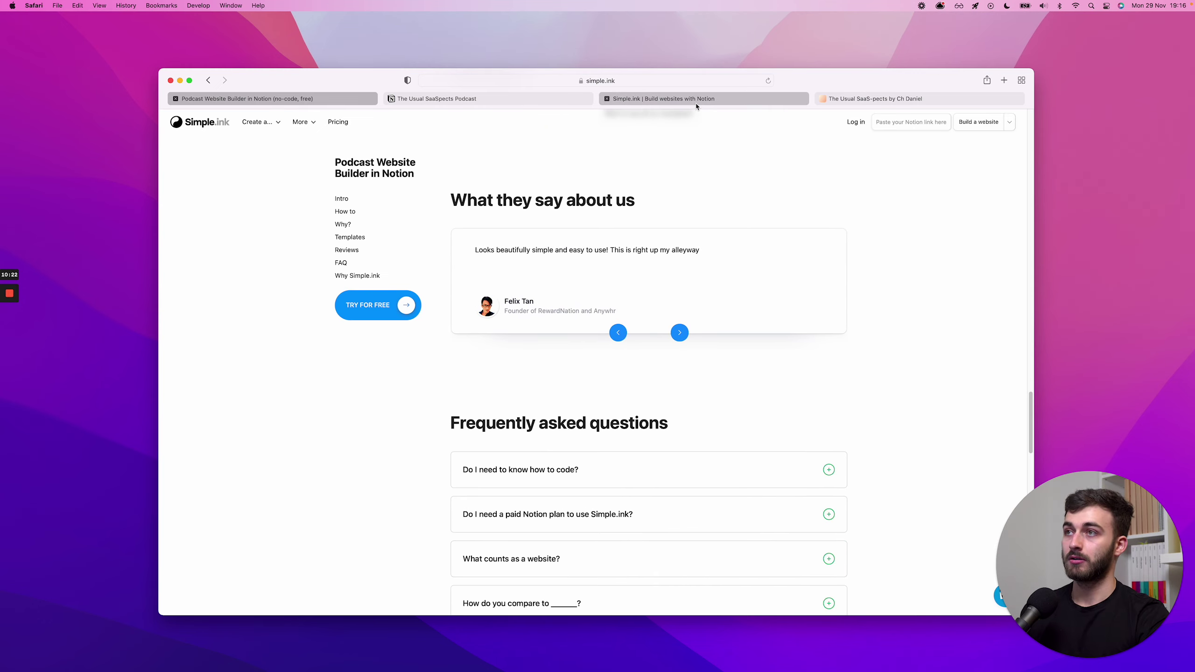
{"action": "scroll", "coordinate": [639, 206], "scroll_direction": "up", "scroll_amount": 15}
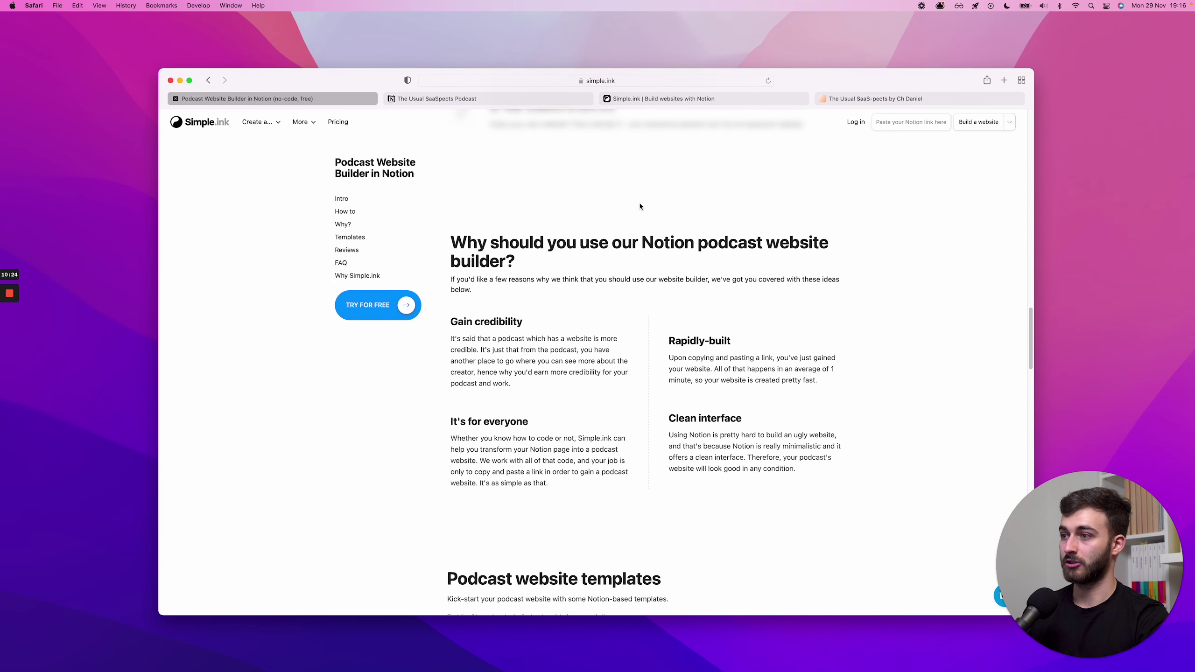
{"action": "scroll", "coordinate": [640, 206], "scroll_direction": "down", "scroll_amount": 5}
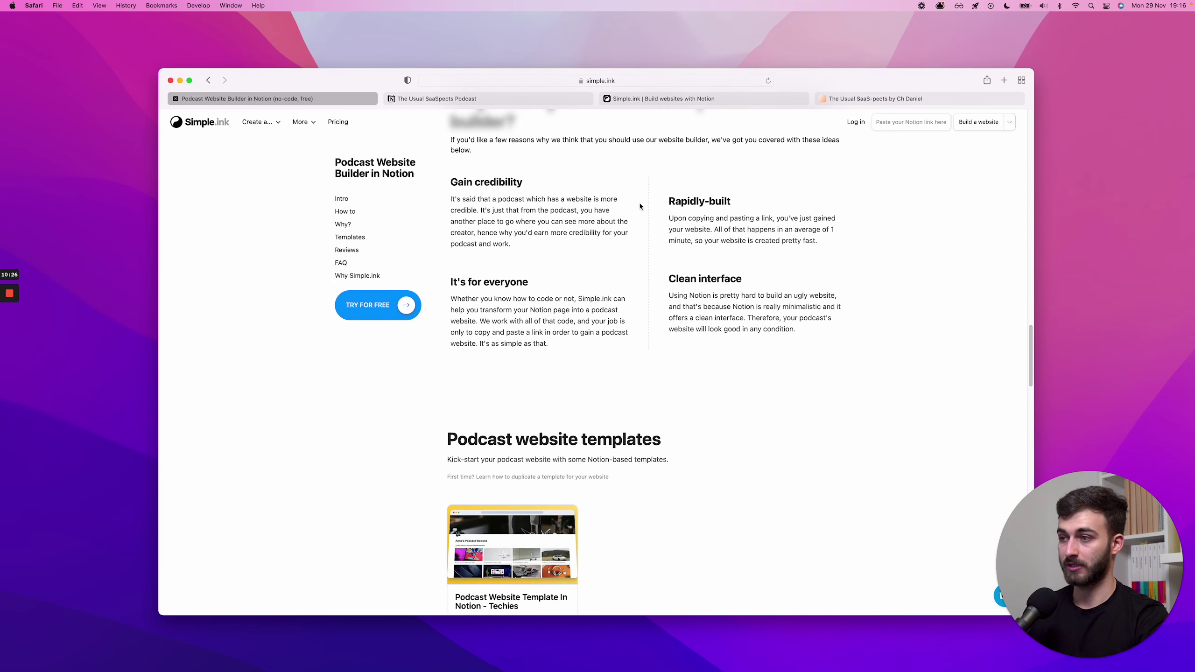
{"action": "scroll", "coordinate": [640, 207], "scroll_direction": "down", "scroll_amount": 5}
Step: Open the Crisp support chat panel, then close it again
{"action": "left_click", "coordinate": [1013, 597]}
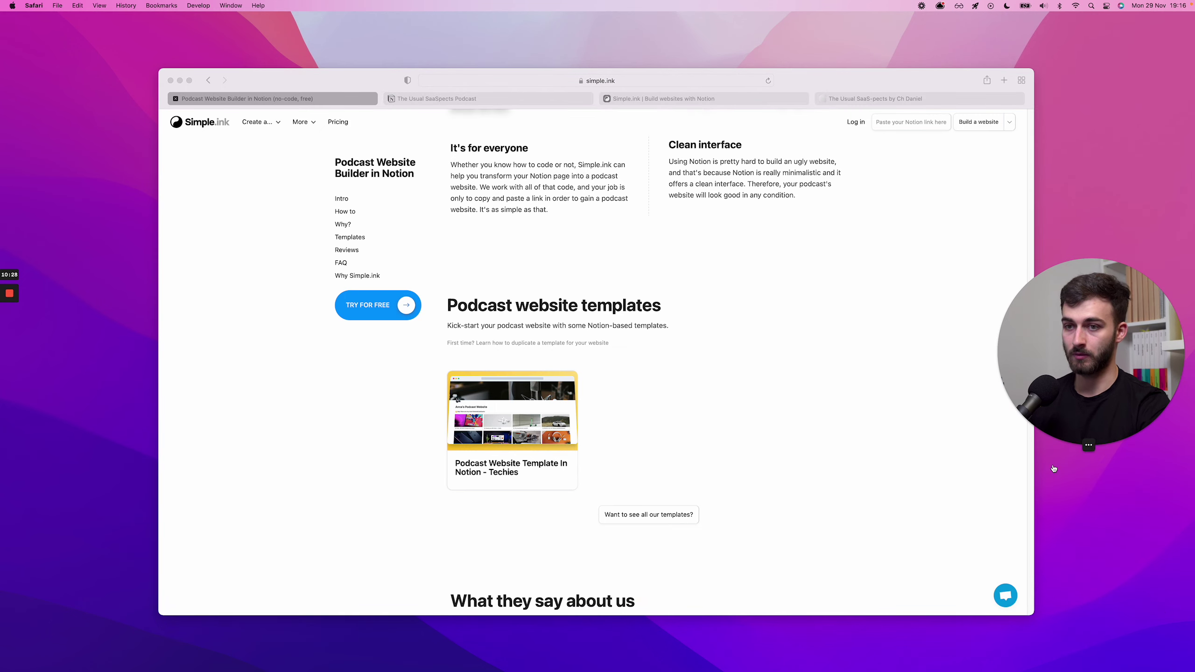
{"action": "left_click", "coordinate": [1013, 598]}
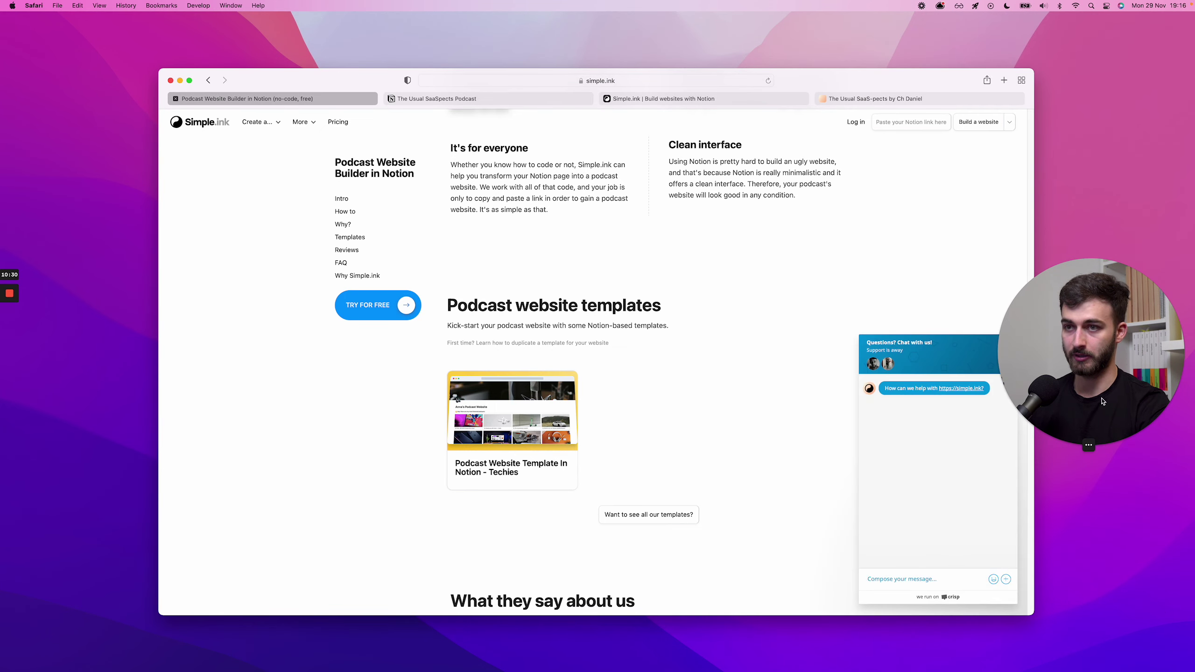
{"action": "left_click", "coordinate": [1012, 349]}
{"action": "left_click", "coordinate": [1013, 350]}
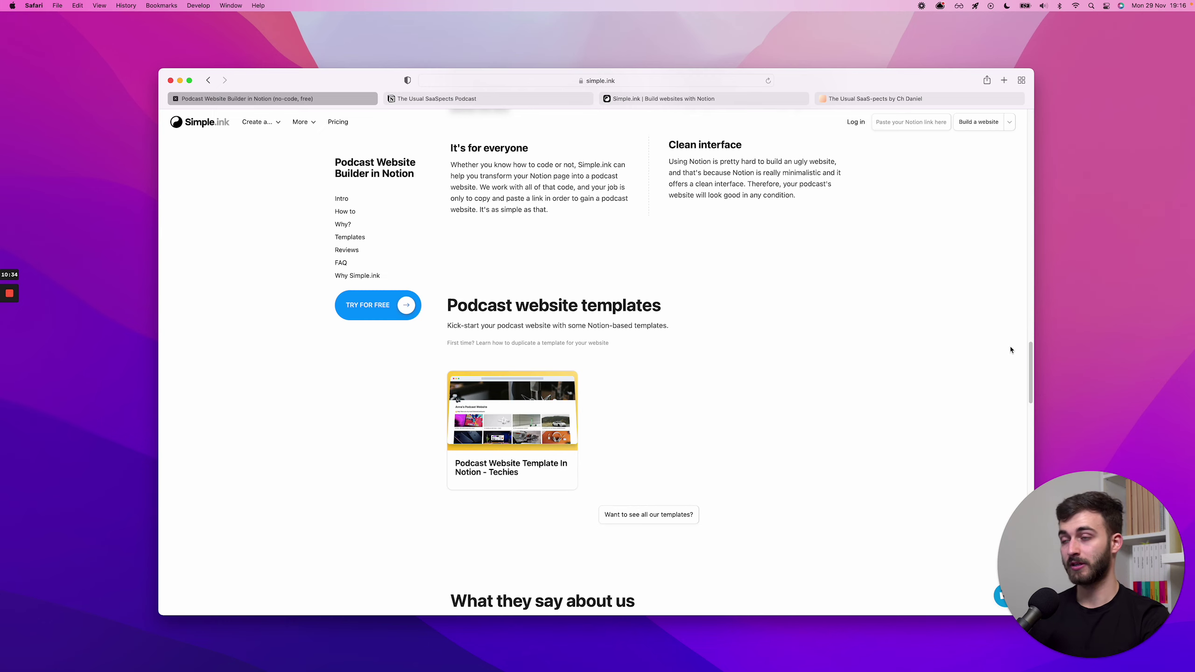
Step: Glance at the Site customization dashboard, then return to the Notion podcast's Highlighted episodes
{"action": "left_click", "coordinate": [683, 99]}
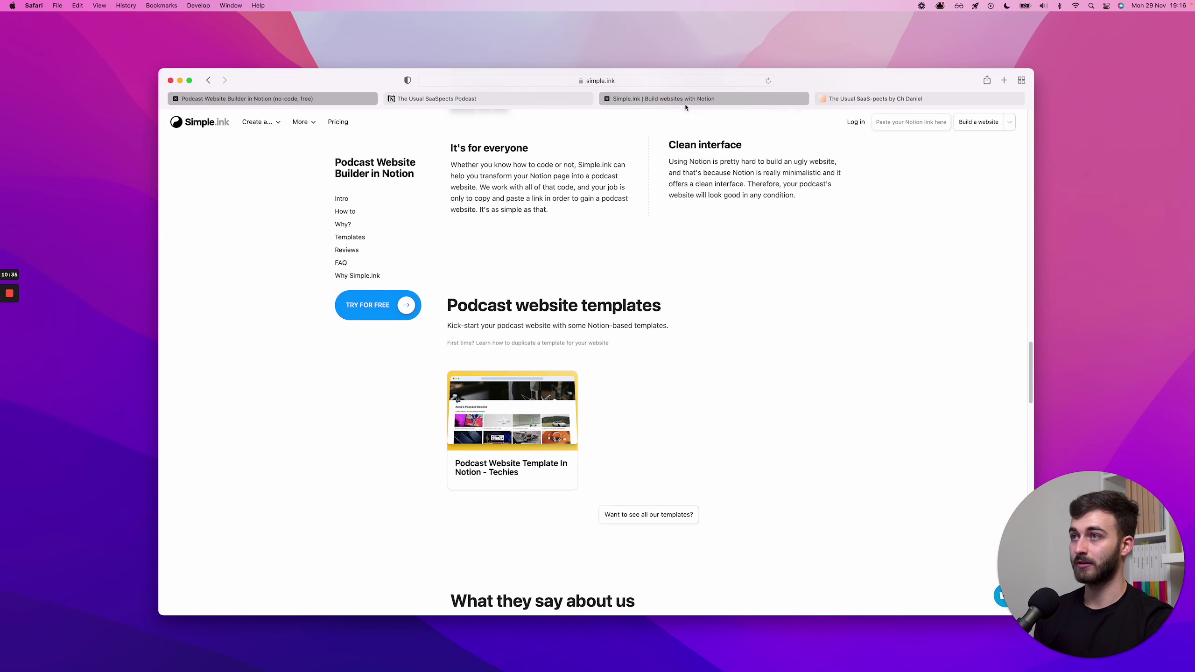
{"action": "left_click", "coordinate": [501, 98]}
{"action": "scroll", "coordinate": [746, 271], "scroll_direction": "up", "scroll_amount": 5}
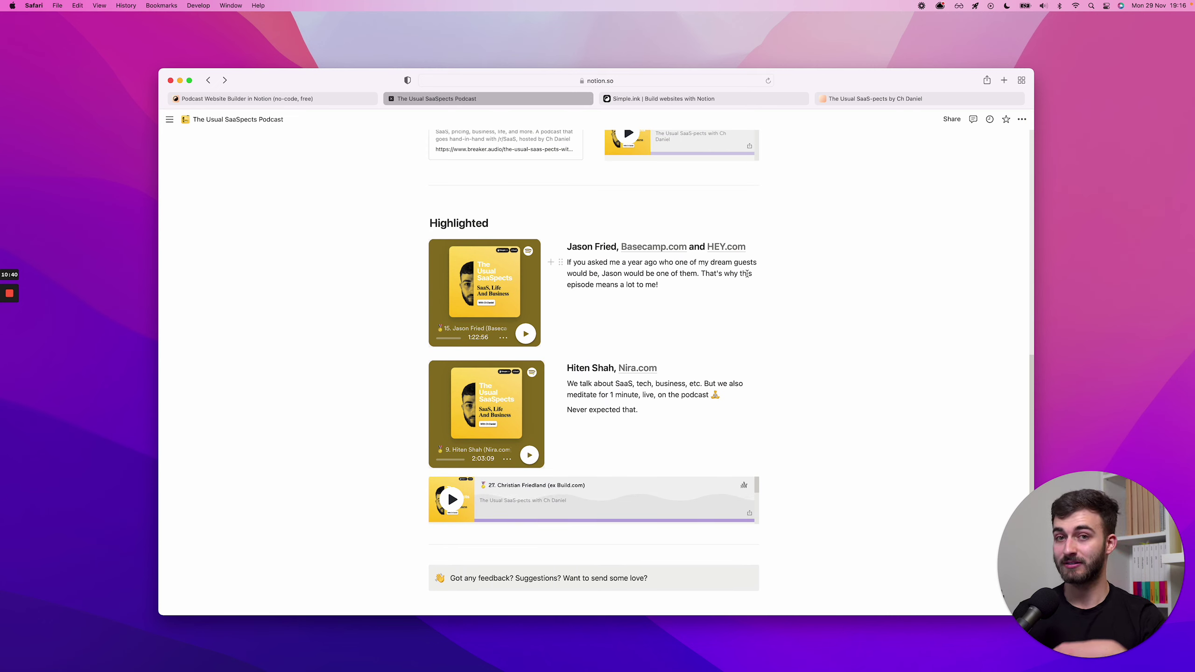